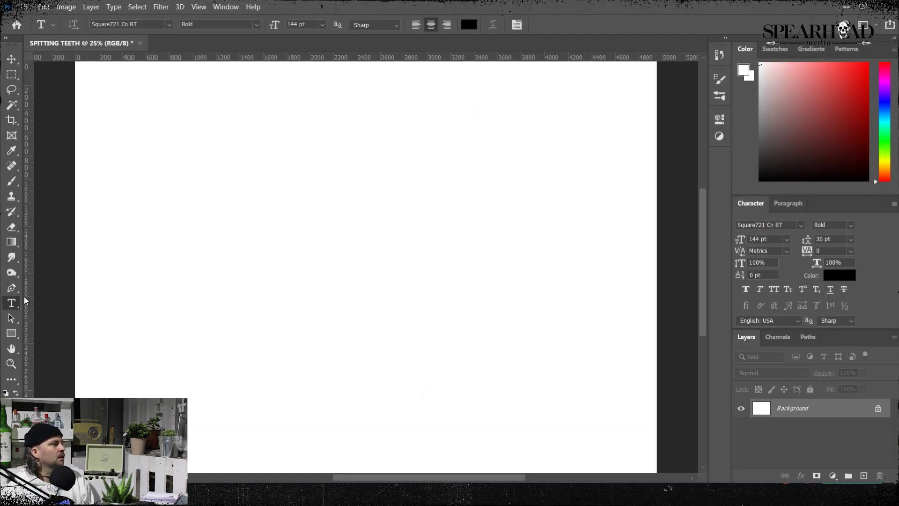
Step: Add the text line SPITTING TEETH to the canvas and tighten the kerning between S and P
left_click(328, 227)
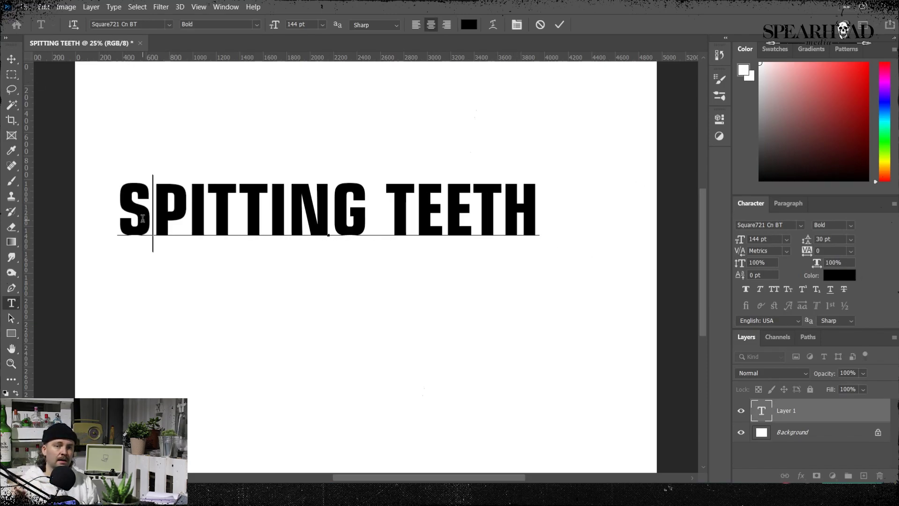
scroll(787, 251, "down", 1)
key("Return")
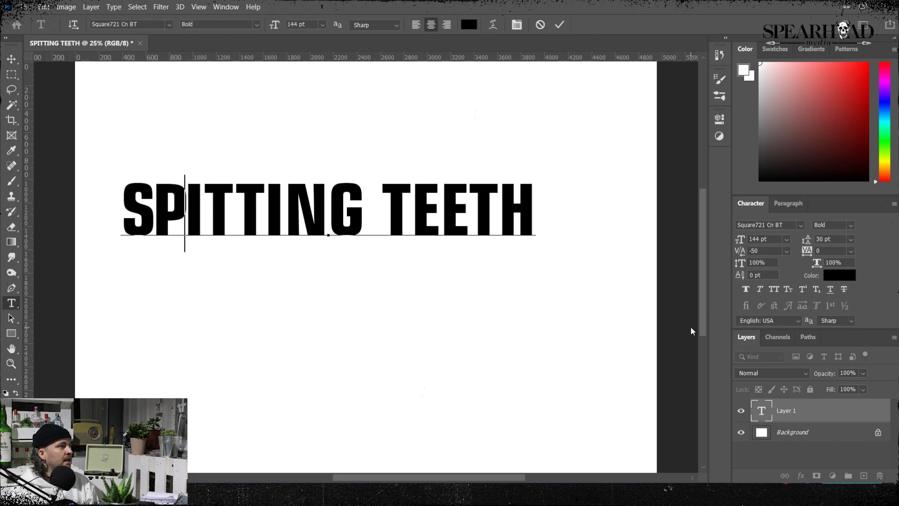
Step: Tighten the kerning between the letter pairs of SPITTING one by one, using values such as -20, -40 and -50
left_click(206, 206)
key("Down")
key("Down")
key("Down")
key("Down")
key("Down")
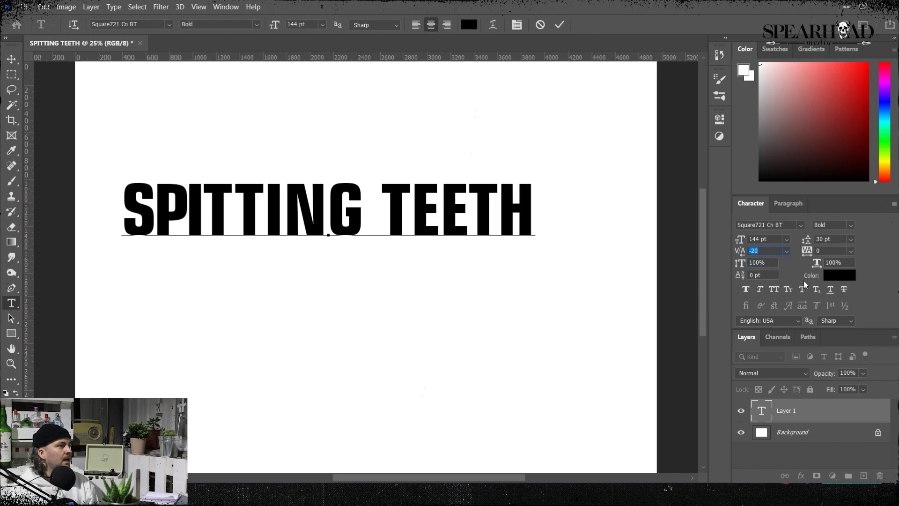
key("Up")
key("Up")
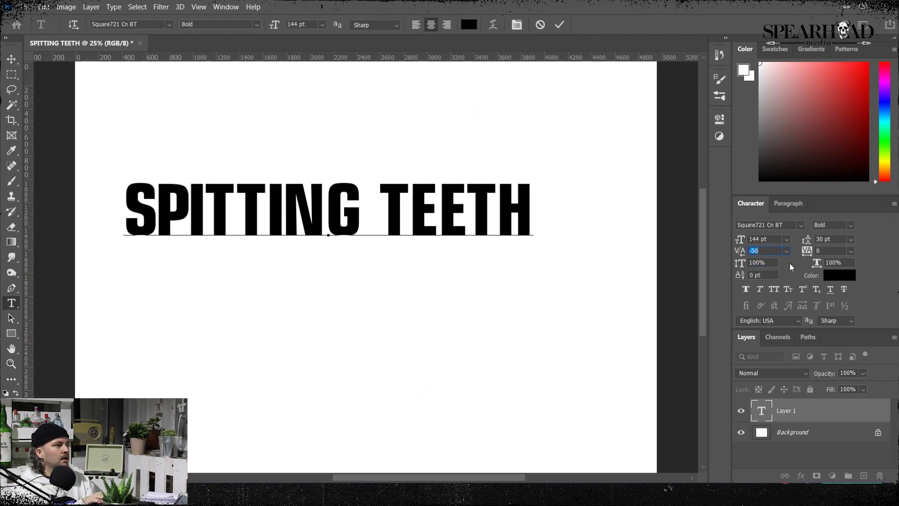
key("Up")
key("Up")
key("Up")
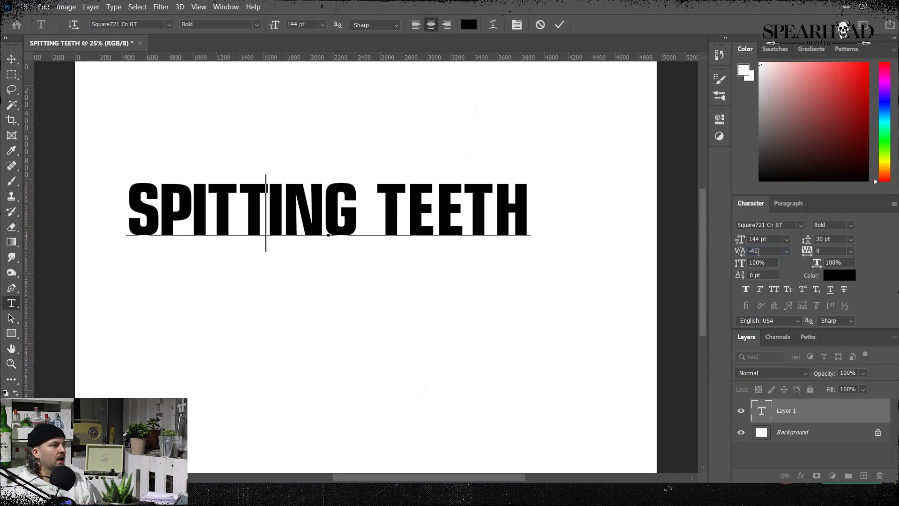
key("Down")
key("Down")
key("Down")
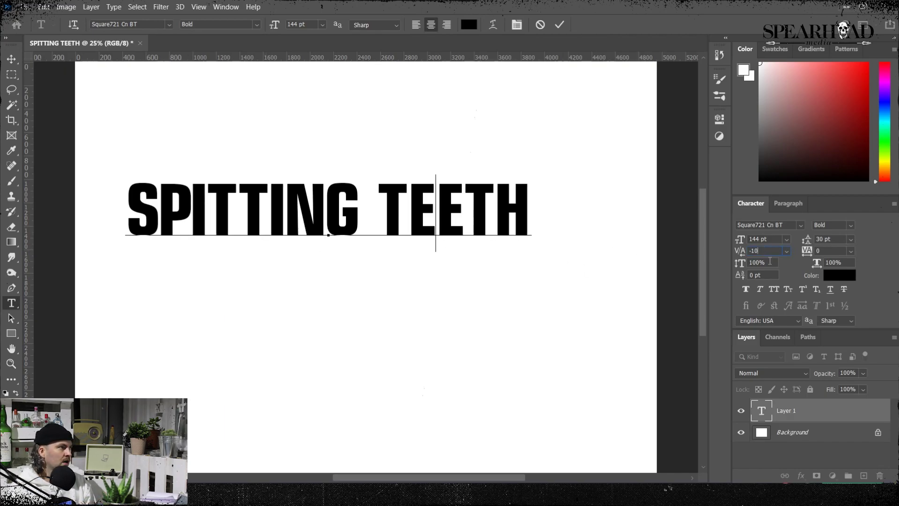
Step: Tighten the kerning of the letters in TEETH and set the gap between the two words to -160
key("Down")
key("Down")
key("Down")
key("Down")
key("Down")
key("Down")
key("Down")
key("Down")
key("Down")
key("Down")
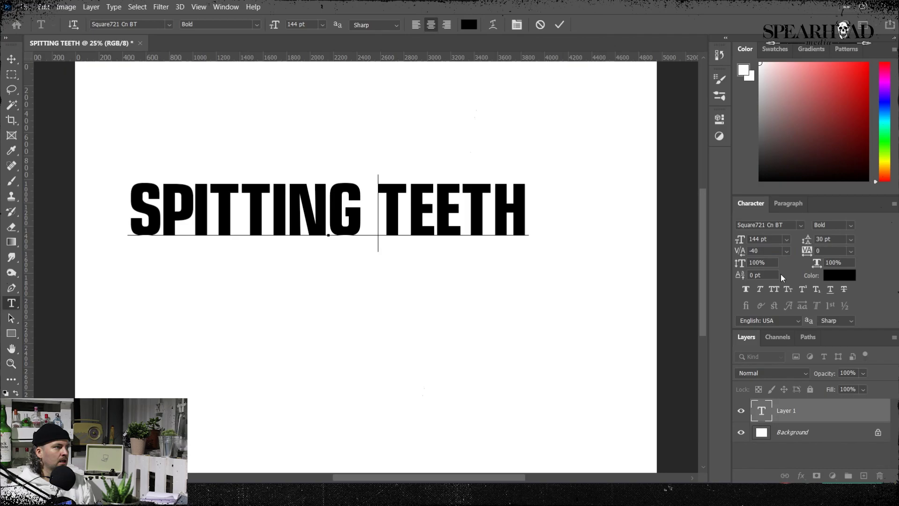
key("Down")
key("Down")
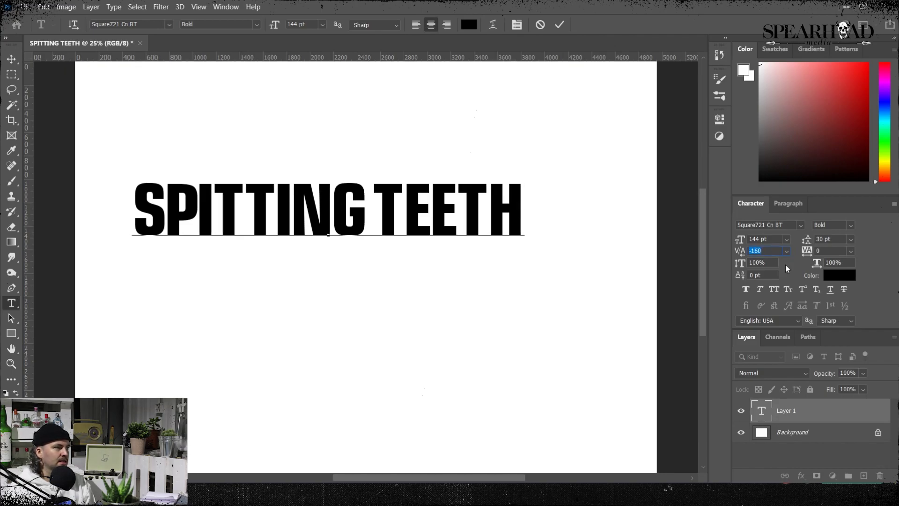
Step: Create two rasterized copies of the SPITTING TEETH text layer and hide the original text layer
left_click(815, 415)
key("ctrl+j")
left_click(741, 434)
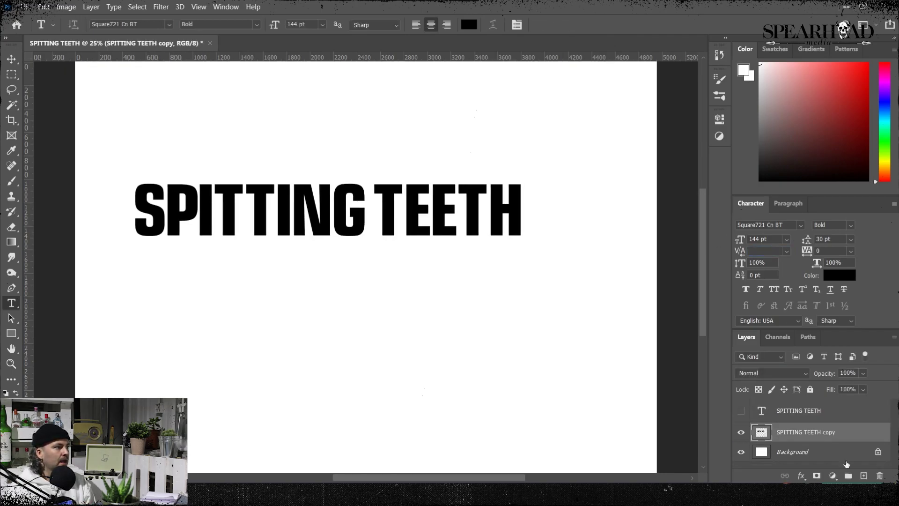
key("ctrl+t")
key("Escape")
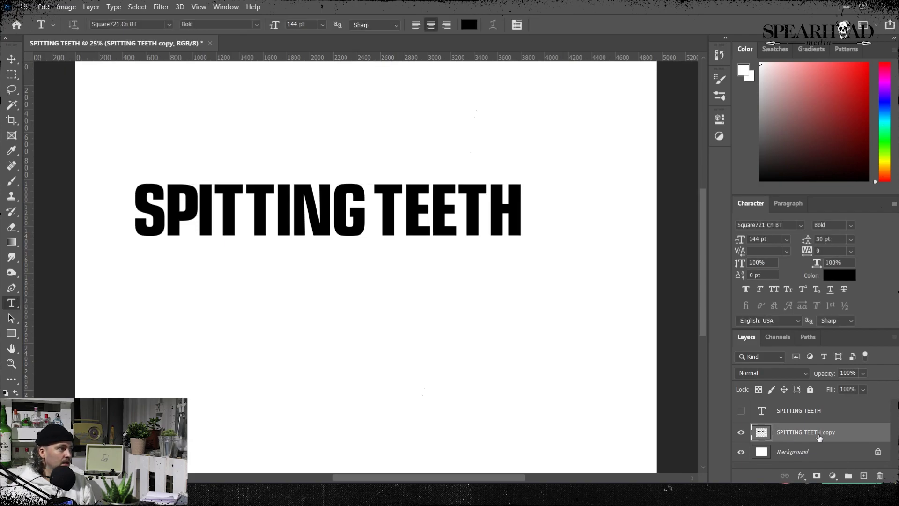
key("ctrl+j")
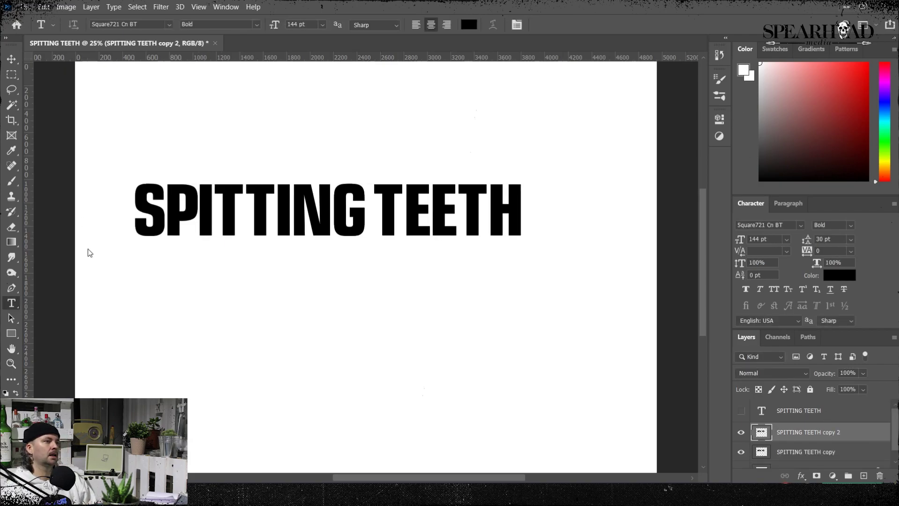
Step: Warp the second lettering copy with the Arc Lower style at a bend of -12
left_click(235, 347)
left_click(290, 23)
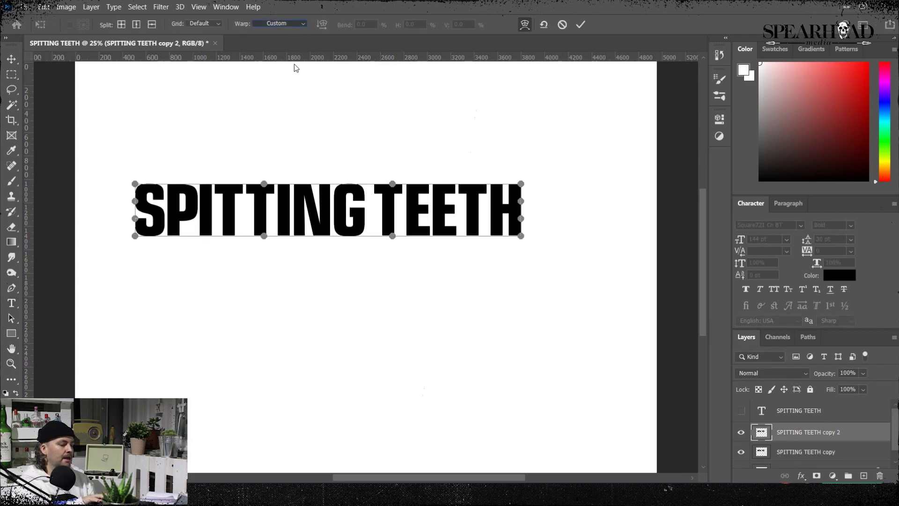
left_click(297, 70)
type("-15")
key("Return")
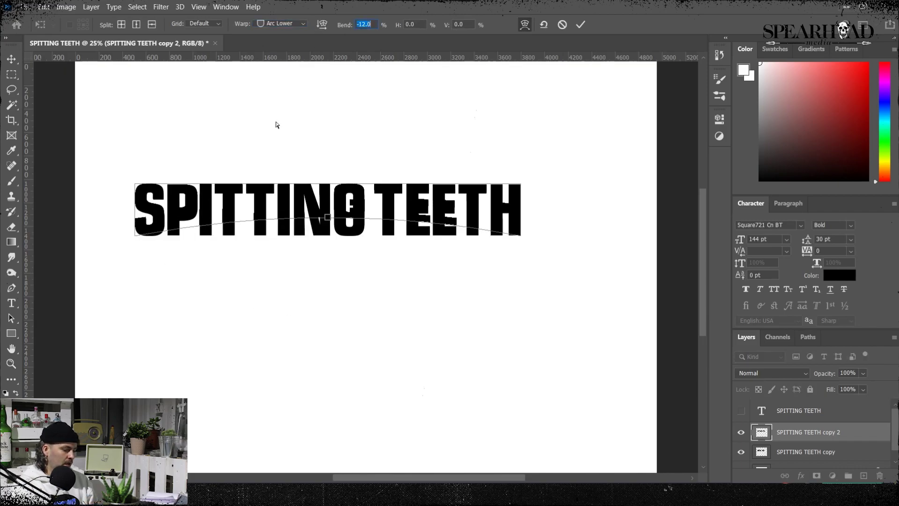
key("Return")
Step: Stretch the warped lettering downward to make it taller and hide the flat rasterized copy beneath it
key("ctrl+t")
left_click_drag(327, 235, 324, 262)
key("Return")
left_click(740, 451)
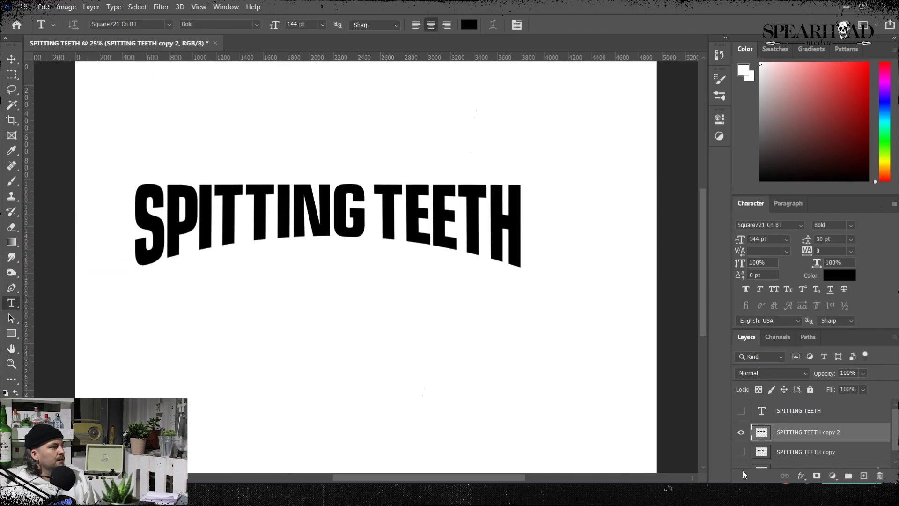
Step: Turn the warped lettering white, outline it with a black Stroke effect, and rasterize the layer style
key("ctrl+plus")
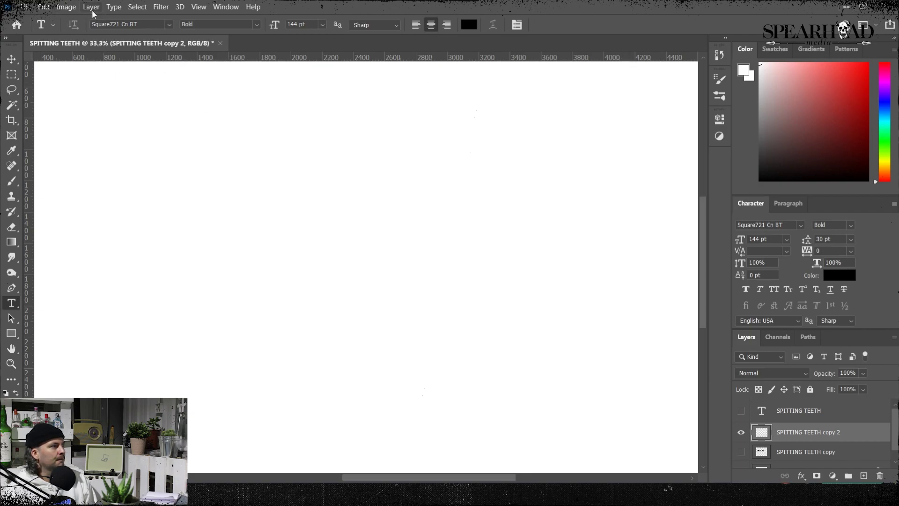
key("h")
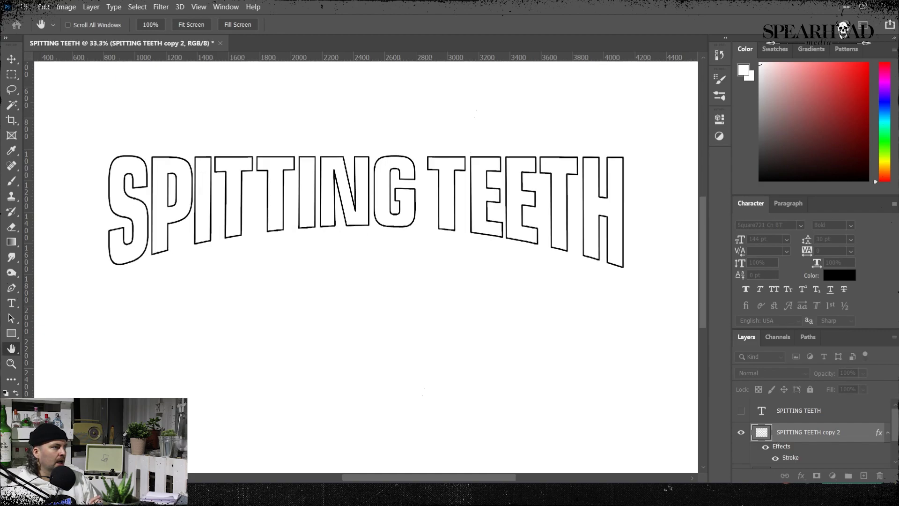
key("t")
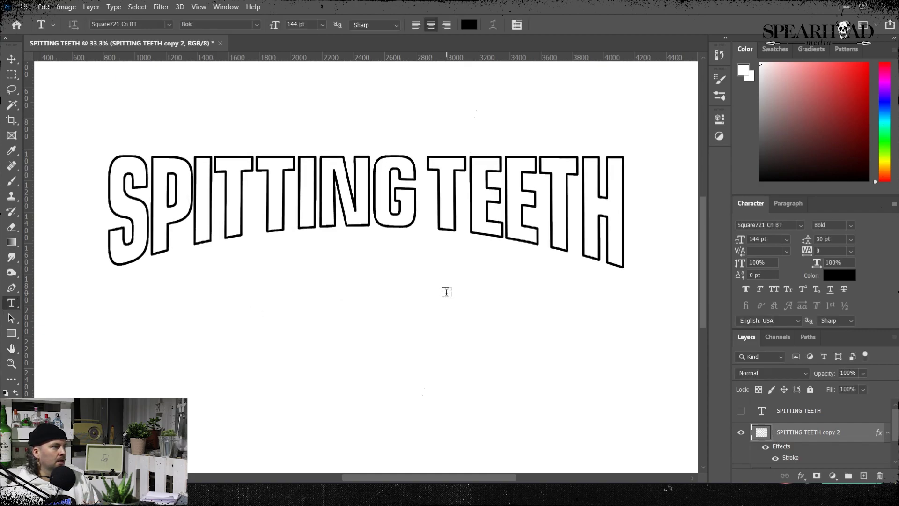
left_click(687, 186)
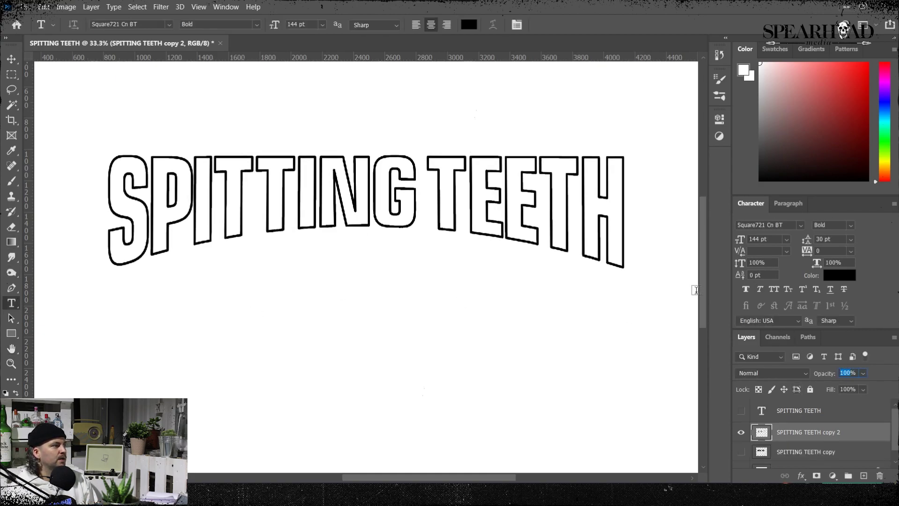
Step: Set the opacity of the outlined lettering layer to 50% so it can serve as a tracing guide
key("5")
key("ctrl+plus")
key("ctrl+plus")
left_click_drag(393, 207, 632, 294)
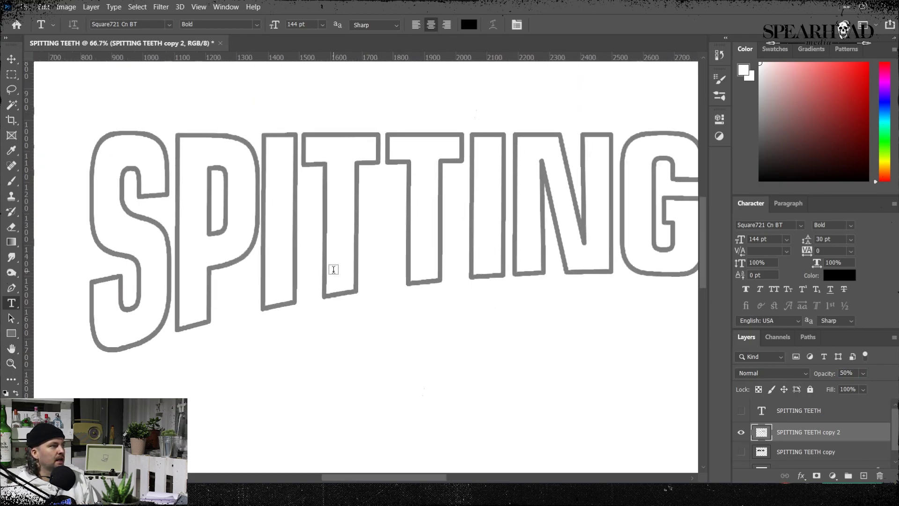
scroll(440, 252, "left", 3)
scroll(839, 435, "down", 1)
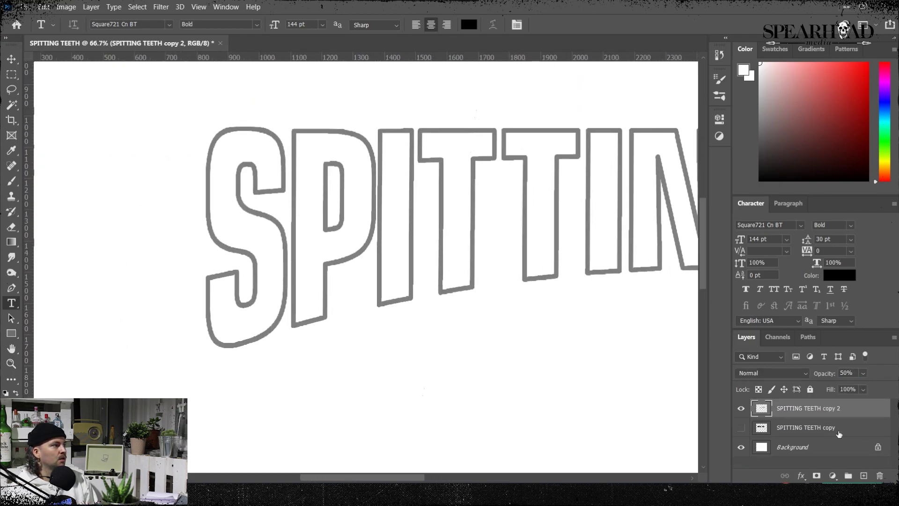
Step: Delete the unused flat lettering layer and add a new empty layer above the outlined lettering
left_click(838, 433)
key("Delete")
left_click(864, 475)
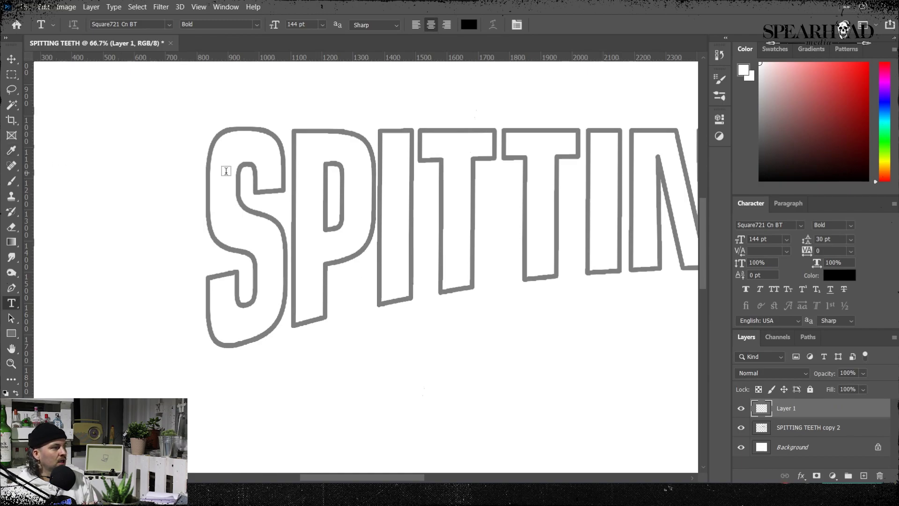
Step: Stretch the outlined lettering slightly taller with Free Transform and make the empty Layer 1 active again
key("ctrl+0")
left_click(806, 431)
key("ctrl+t")
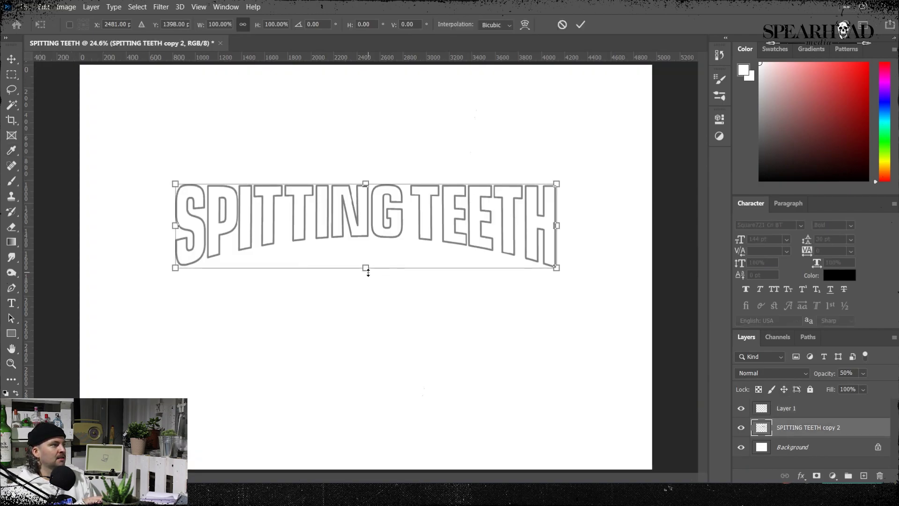
left_click_drag(366, 270, 375, 275)
key("Return")
left_click(814, 410)
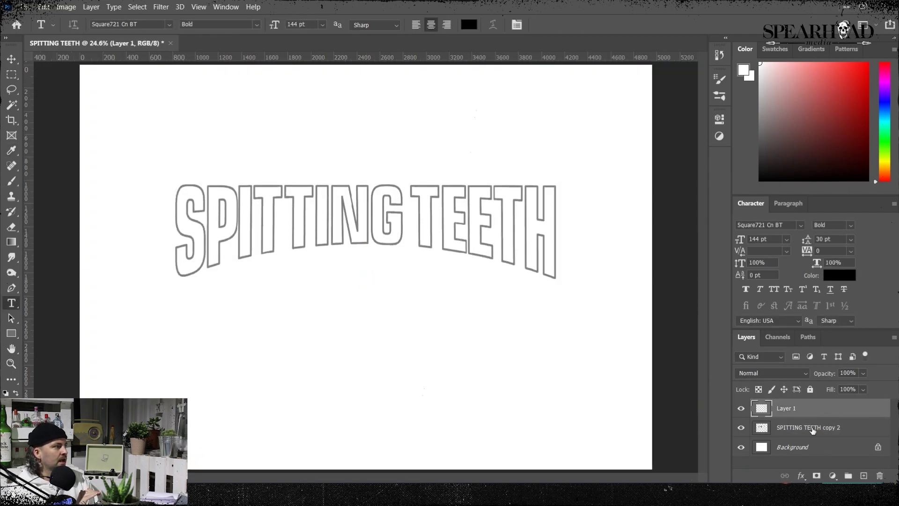
Step: Set up a 13 px brush with the default black foreground color, and undo a test stroke beside the lettering
key("ctrl+plus")
key("ctrl+plus")
key("ctrl+plus")
left_click_drag(281, 227, 544, 307)
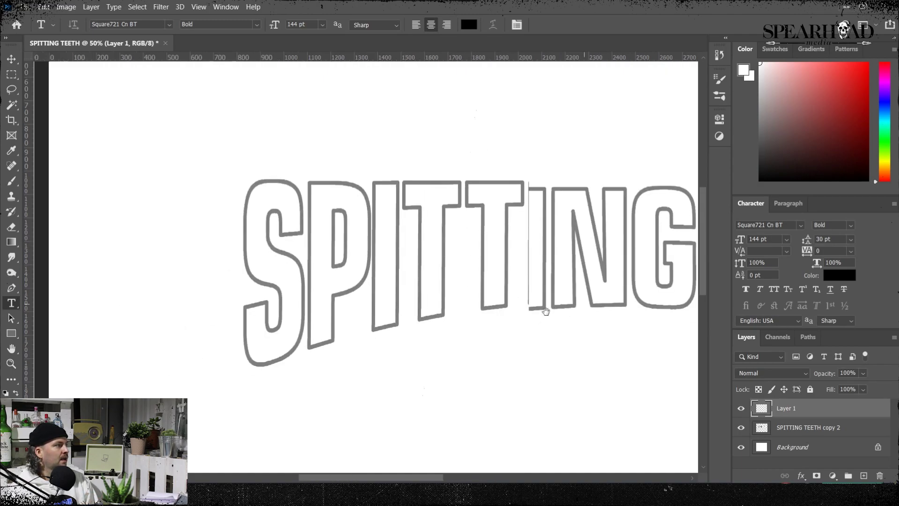
key("b")
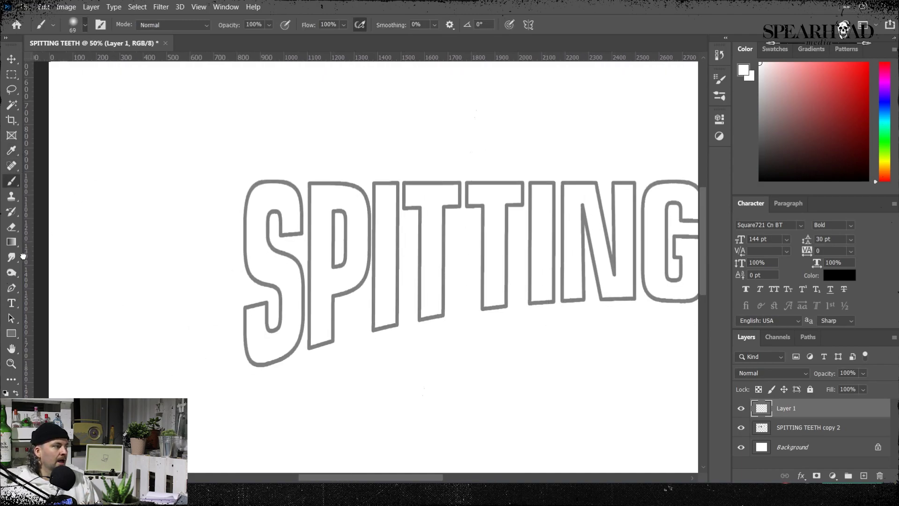
left_click(127, 299)
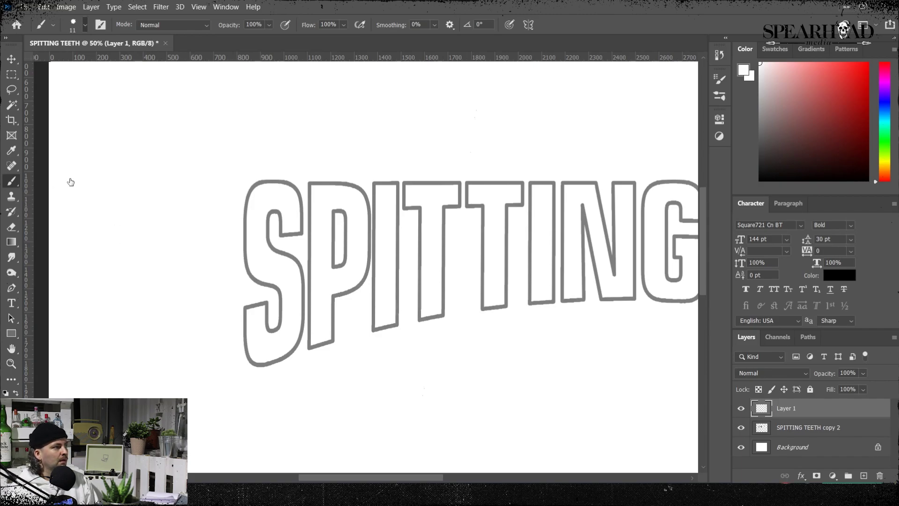
key("period")
key("i")
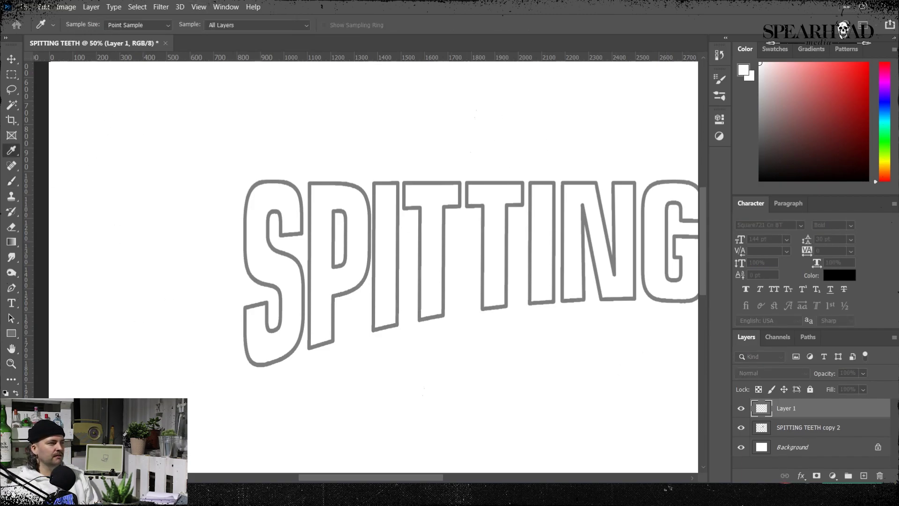
key("b")
key("d")
left_click_drag(230, 119, 192, 277)
key("ctrl+z")
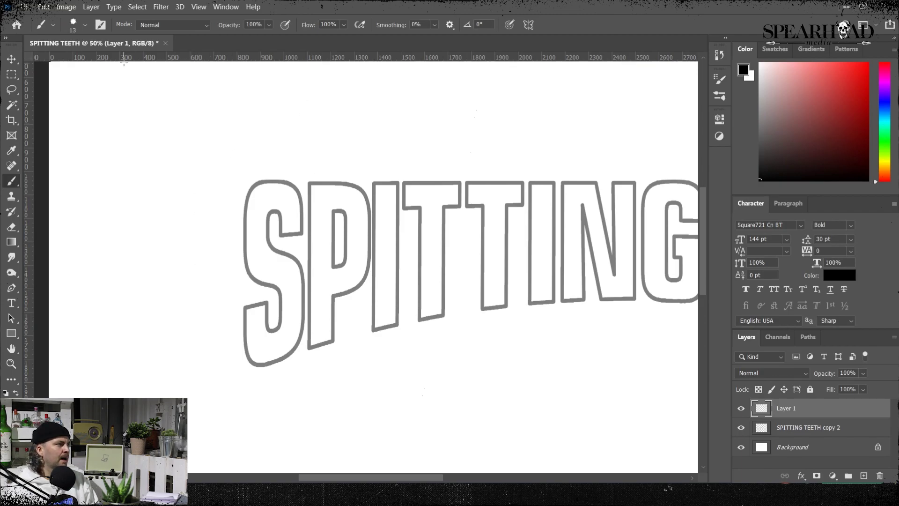
Step: Trace the letter S on Layer 1 with a jagged, hand-drawn black brush outline
key("ctrl+plus")
left_click_drag(352, 211, 430, 196)
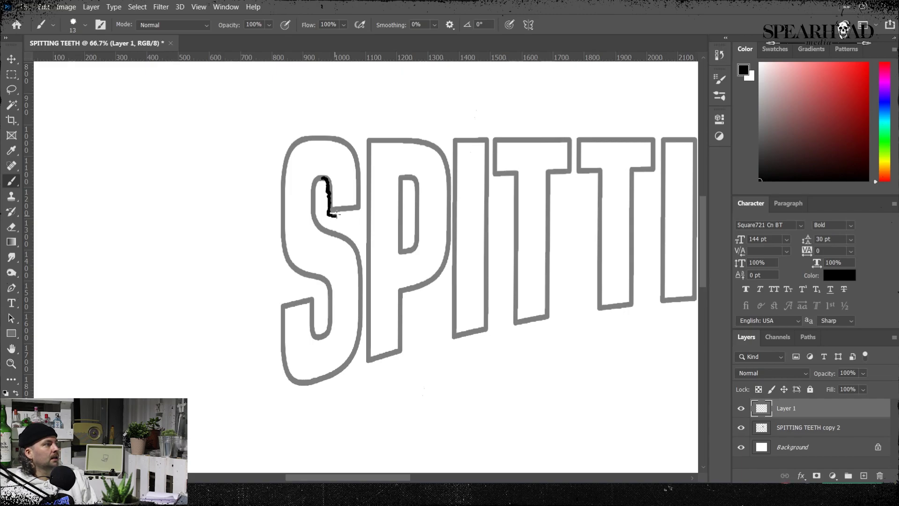
mouse_move(361, 198)
left_mouse_down()
mouse_move(356, 144)
mouse_move(307, 133)
left_mouse_up()
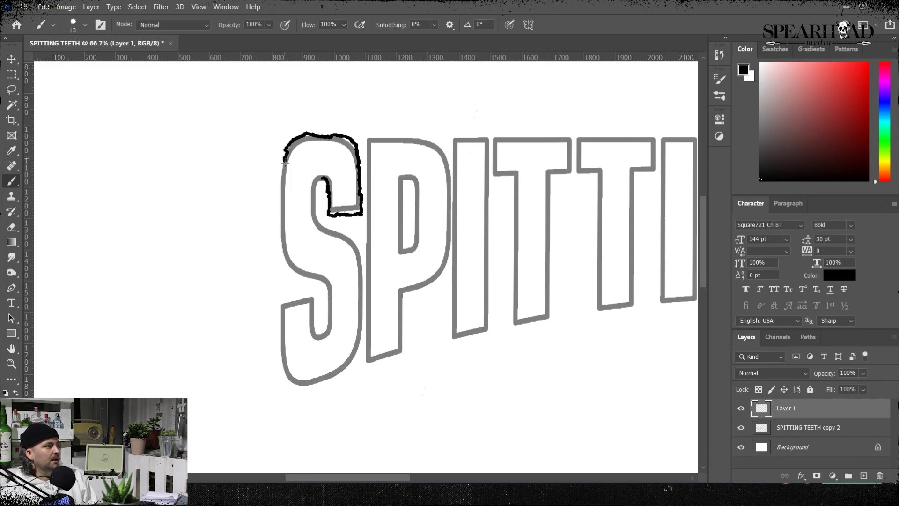
mouse_move(285, 162)
left_mouse_down()
mouse_move(286, 257)
mouse_move(322, 279)
mouse_move(332, 304)
mouse_move(329, 332)
mouse_move(316, 336)
mouse_move(315, 301)
mouse_move(278, 299)
mouse_move(291, 379)
mouse_move(308, 385)
mouse_move(331, 374)
mouse_move(357, 348)
mouse_move(359, 271)
left_mouse_up()
mouse_move(329, 242)
left_mouse_down()
mouse_move(314, 226)
mouse_move(314, 192)
left_mouse_up()
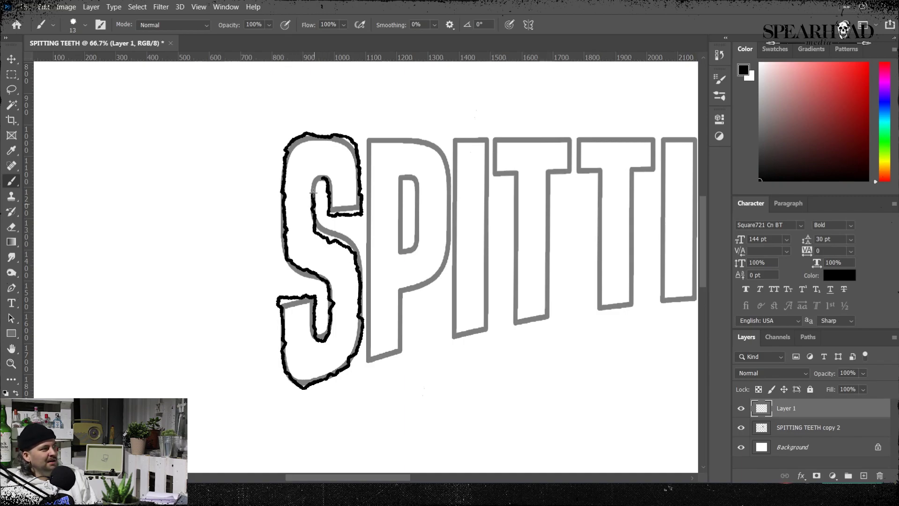
Step: Trace the P, the first I and the first T of SPITTING with jagged black outlines, then compare them against the gray guide
mouse_move(367, 157)
left_mouse_down()
mouse_move(374, 362)
mouse_move(396, 353)
mouse_move(406, 288)
mouse_move(435, 273)
mouse_move(448, 228)
mouse_move(443, 163)
mouse_move(425, 138)
mouse_move(376, 137)
left_mouse_up()
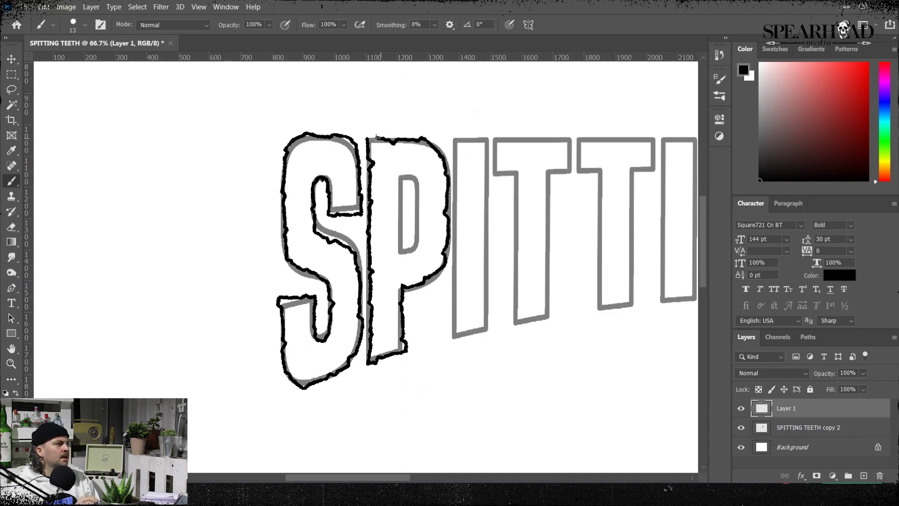
mouse_move(398, 194)
left_mouse_down()
mouse_move(397, 251)
mouse_move(415, 248)
mouse_move(417, 186)
mouse_move(402, 176)
left_mouse_up()
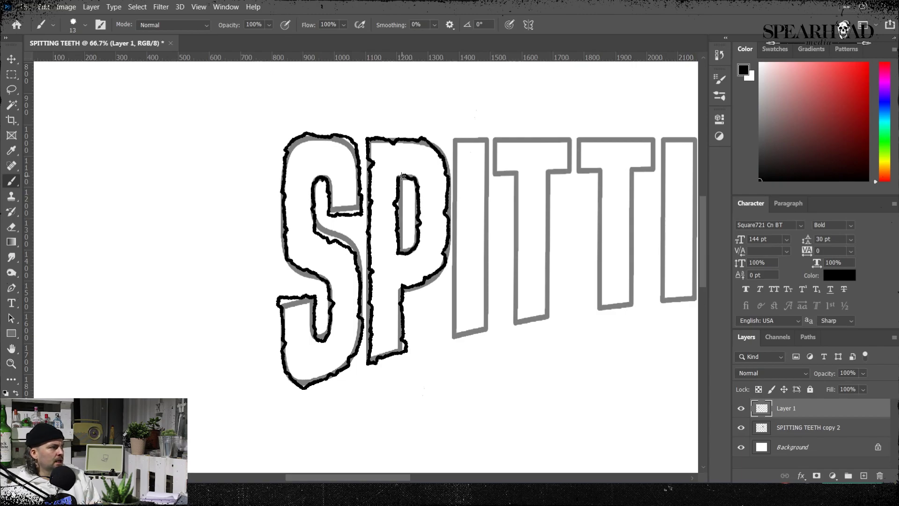
mouse_move(454, 146)
left_mouse_down()
mouse_move(454, 339)
mouse_move(478, 332)
mouse_move(488, 312)
mouse_move(480, 136)
left_mouse_up()
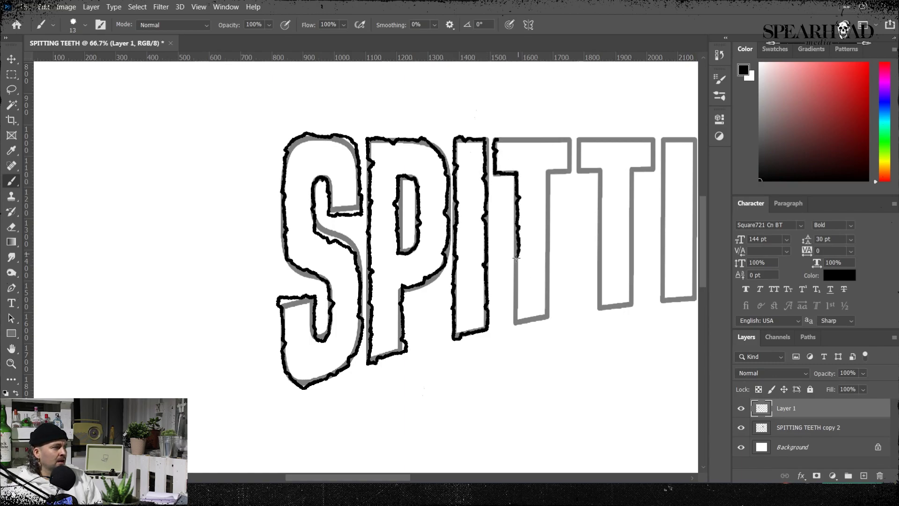
mouse_move(516, 257)
left_mouse_down()
mouse_move(517, 323)
mouse_move(543, 316)
mouse_move(549, 297)
mouse_move(547, 187)
left_mouse_up()
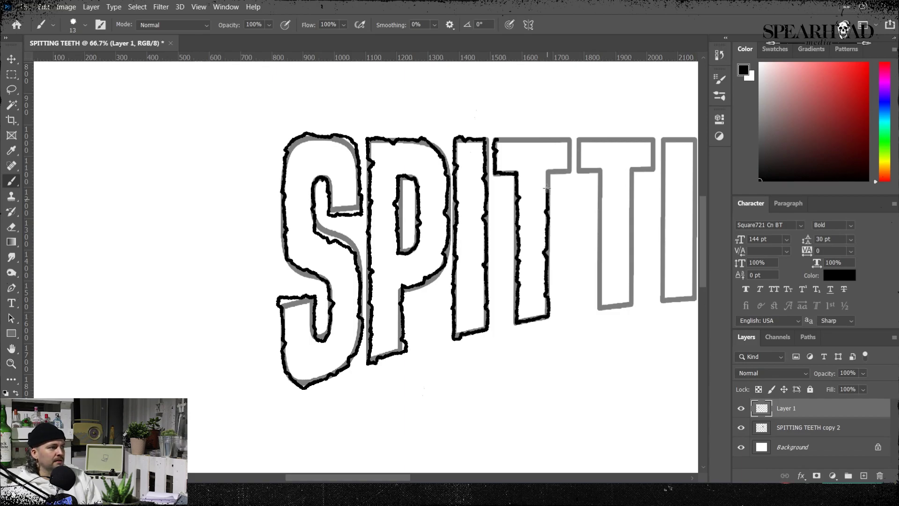
left_click_drag(494, 139, 526, 138)
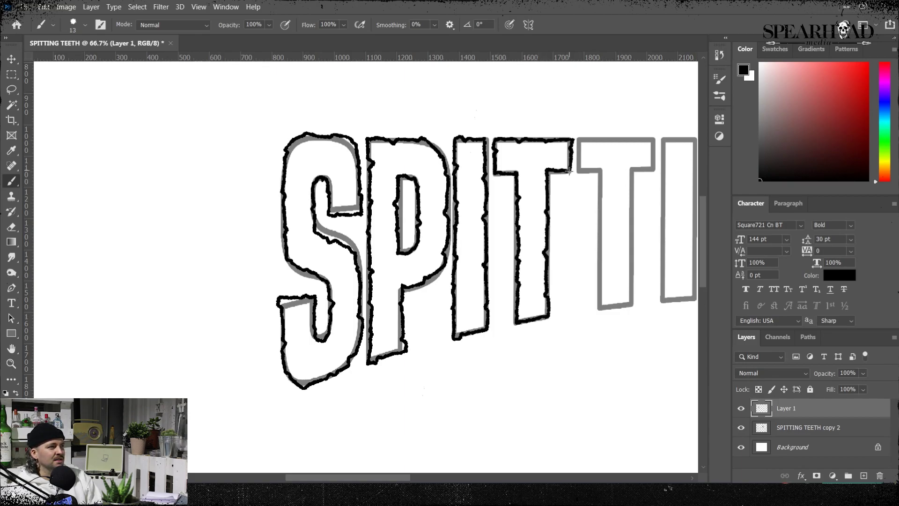
left_click(740, 428)
left_click(740, 427)
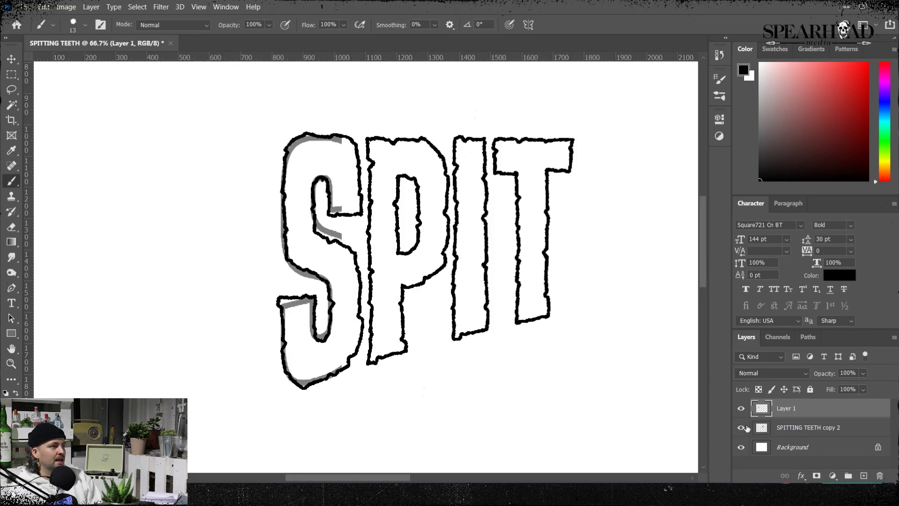
Step: Trace the second T, the second I, the N and the G of SPITTING with the same rough black brush outline
scroll(311, 297, "right", 5)
left_click_drag(312, 150, 331, 176)
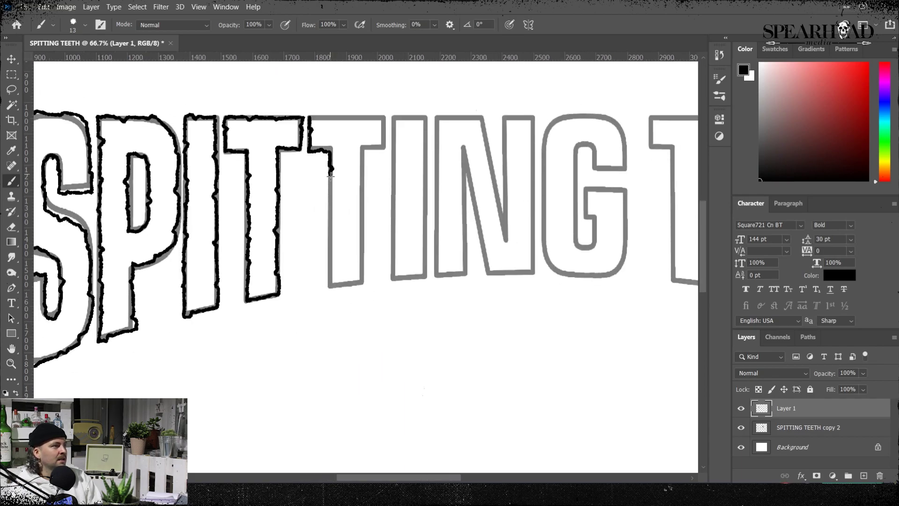
mouse_move(329, 223)
left_mouse_down()
mouse_move(329, 286)
mouse_move(363, 282)
mouse_move(371, 147)
left_mouse_up()
left_click_drag(308, 114, 338, 115)
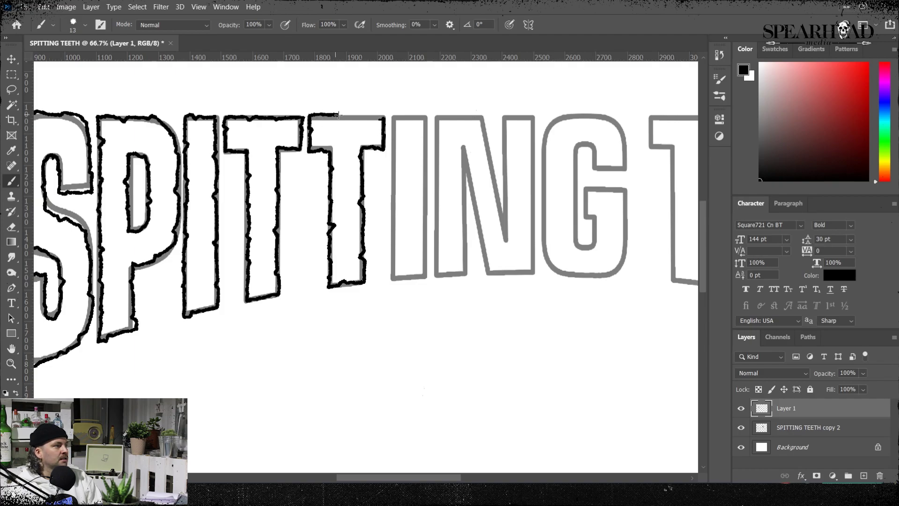
mouse_move(405, 117)
left_mouse_down()
mouse_move(392, 159)
mouse_move(392, 267)
mouse_move(426, 199)
mouse_move(425, 135)
mouse_move(436, 260)
mouse_move(464, 196)
mouse_move(485, 239)
mouse_move(534, 274)
left_mouse_up()
mouse_move(447, 117)
left_mouse_down()
mouse_move(468, 120)
mouse_move(502, 203)
mouse_move(501, 109)
left_mouse_up()
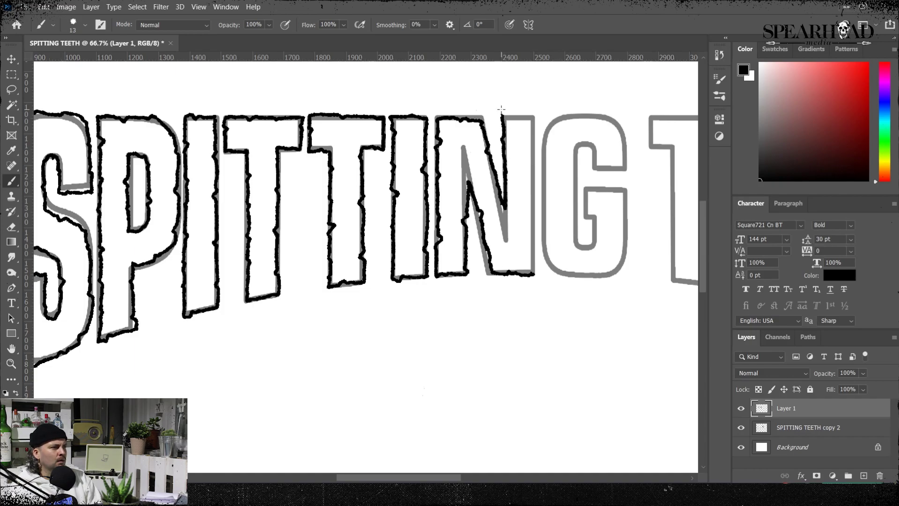
mouse_move(535, 252)
left_mouse_down()
mouse_move(528, 115)
mouse_move(501, 113)
left_mouse_up()
left_click(741, 427)
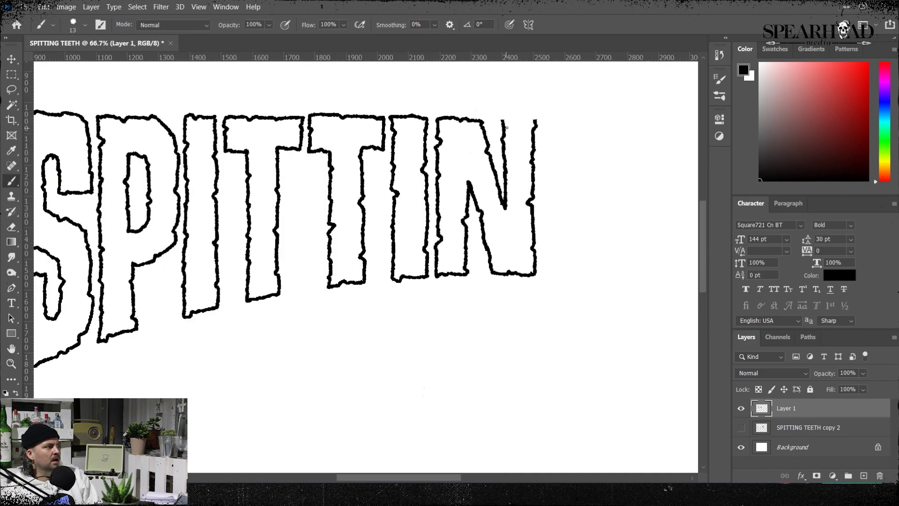
left_click(741, 427)
mouse_move(581, 115)
left_mouse_down()
mouse_move(551, 127)
mouse_move(549, 224)
mouse_move(558, 272)
mouse_move(605, 277)
mouse_move(621, 236)
mouse_move(620, 187)
mouse_move(582, 188)
mouse_move(596, 238)
mouse_move(574, 240)
mouse_move(573, 178)
mouse_move(587, 143)
mouse_move(612, 167)
mouse_move(621, 136)
mouse_move(578, 115)
left_mouse_up()
Step: Trace all the letters of TEETH on Layer 1 with jagged, hand-drawn black brush outlines
scroll(578, 117, "right", 6)
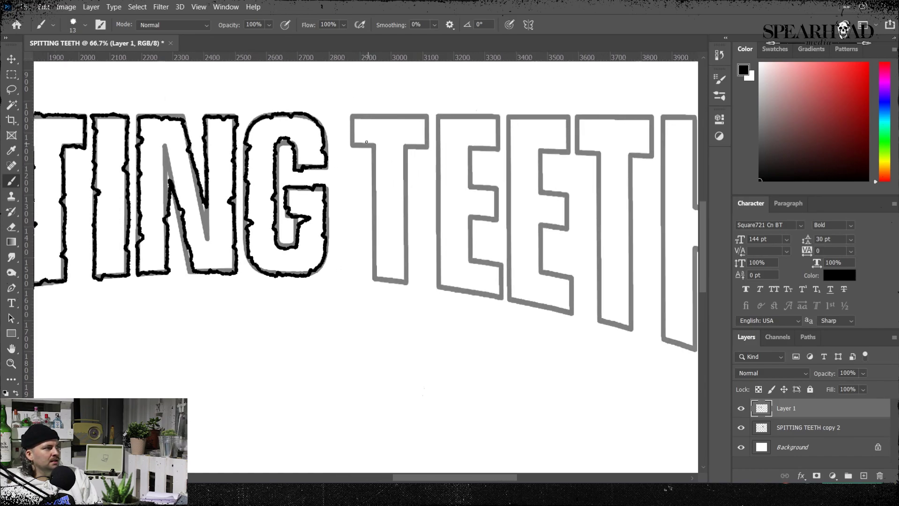
mouse_move(347, 115)
left_mouse_down()
mouse_move(374, 172)
mouse_move(374, 276)
mouse_move(408, 283)
mouse_move(404, 160)
mouse_move(351, 115)
mouse_move(429, 117)
mouse_move(408, 147)
left_mouse_up()
mouse_move(437, 115)
left_mouse_down()
mouse_move(437, 269)
mouse_move(443, 114)
mouse_move(485, 117)
mouse_move(499, 140)
mouse_move(470, 150)
mouse_move(469, 186)
mouse_move(472, 217)
mouse_move(499, 220)
mouse_move(468, 235)
mouse_move(500, 287)
mouse_move(439, 287)
mouse_move(503, 302)
left_mouse_up()
left_click_drag(438, 286, 504, 300)
mouse_move(508, 117)
left_mouse_down()
mouse_move(509, 298)
mouse_move(574, 279)
mouse_move(541, 225)
mouse_move(572, 128)
left_mouse_up()
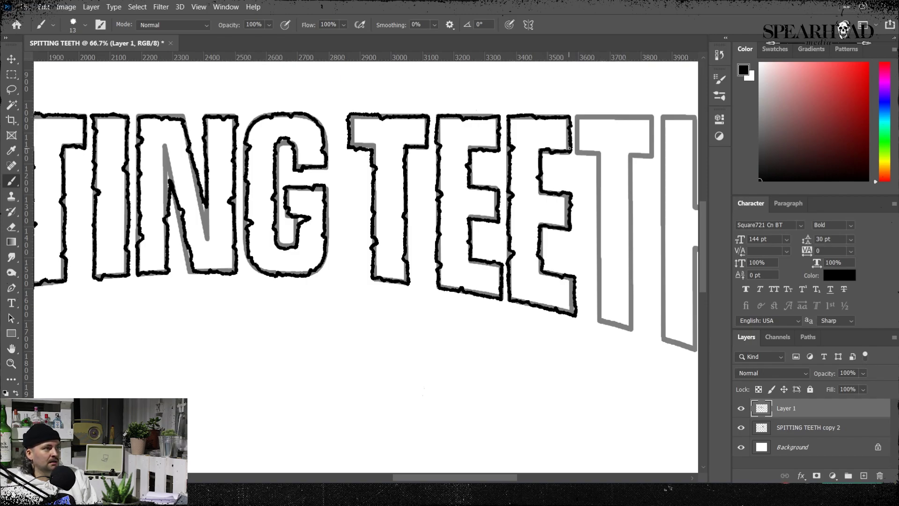
left_click_drag(541, 323, 389, 330)
mouse_move(427, 124)
left_mouse_down()
mouse_move(449, 176)
mouse_move(450, 302)
mouse_move(460, 331)
mouse_move(482, 310)
mouse_move(480, 165)
mouse_move(428, 124)
mouse_move(502, 134)
mouse_move(480, 164)
left_mouse_up()
mouse_move(512, 124)
left_mouse_down()
mouse_move(510, 312)
mouse_move(547, 360)
mouse_move(544, 255)
mouse_move(576, 370)
mouse_move(591, 241)
left_mouse_up()
mouse_move(511, 124)
left_mouse_down()
mouse_move(538, 124)
mouse_move(545, 213)
mouse_move(562, 189)
mouse_move(562, 130)
mouse_move(576, 125)
mouse_move(594, 151)
mouse_move(593, 244)
left_mouse_up()
Step: Hide the SPITTING TEETH copy 2 guide layer and review the complete hand-drawn outline
key("ctrl+0")
left_click(741, 427)
key("ctrl+plus")
key("ctrl+plus")
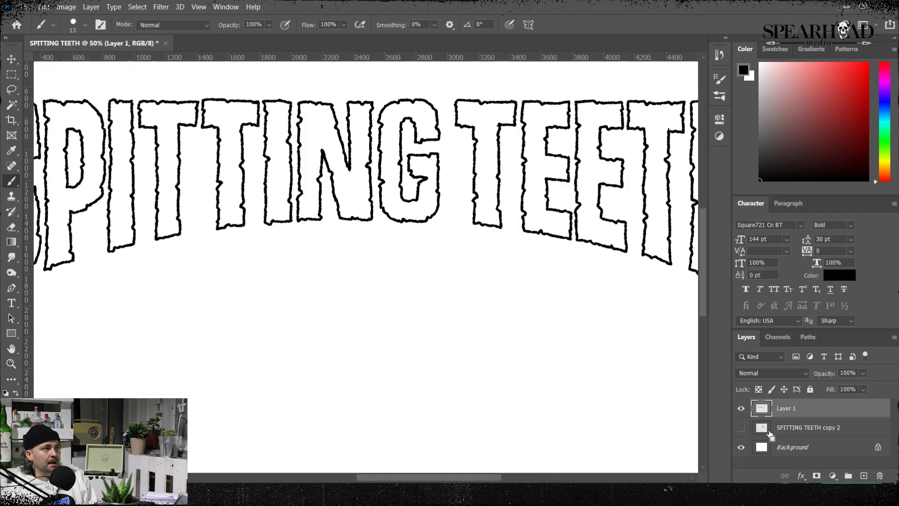
key("ctrl+minus")
Step: Add a new layer above Layer 1, fill the shapes of the outlined letters with white on it, and clear the selection
key("w")
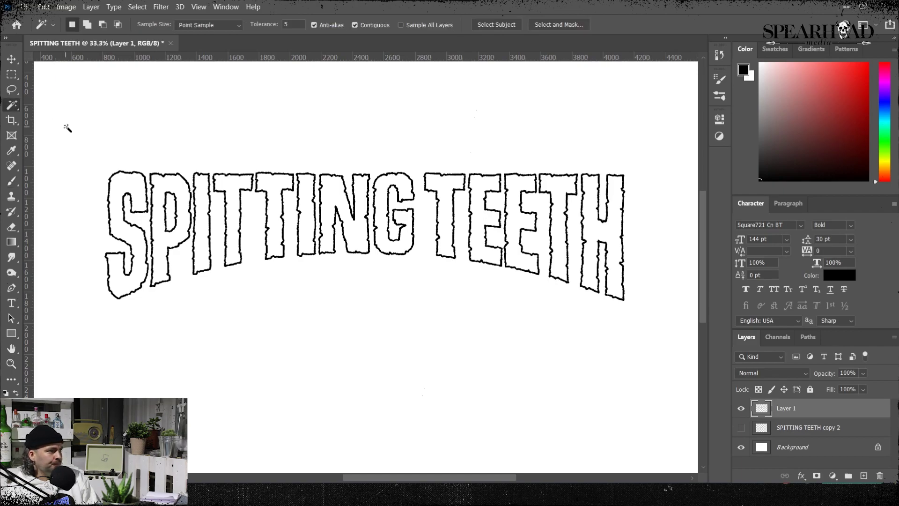
key("shift")
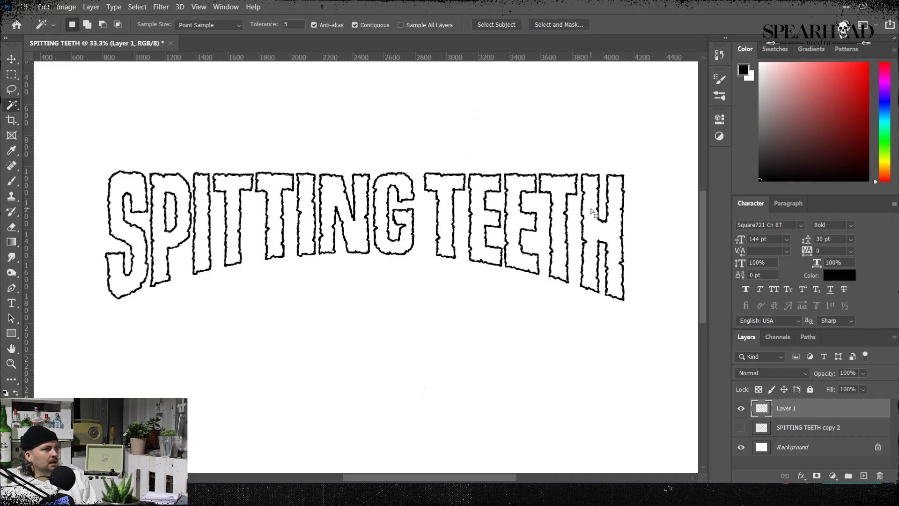
left_click(863, 475)
key("i")
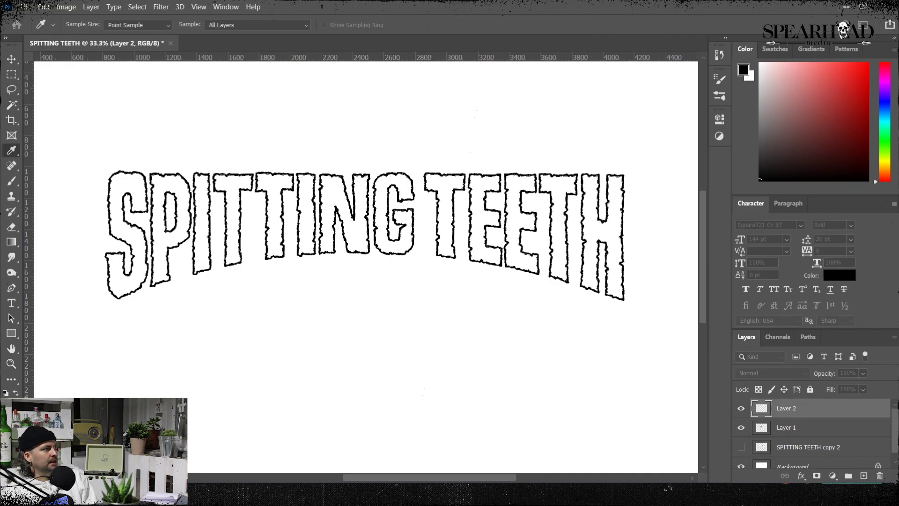
key("Escape")
key("m")
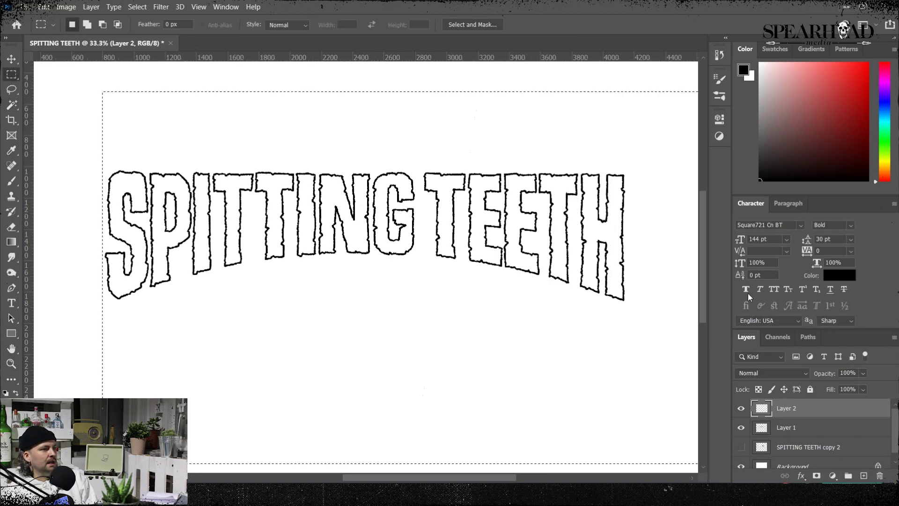
key("ctrl+d")
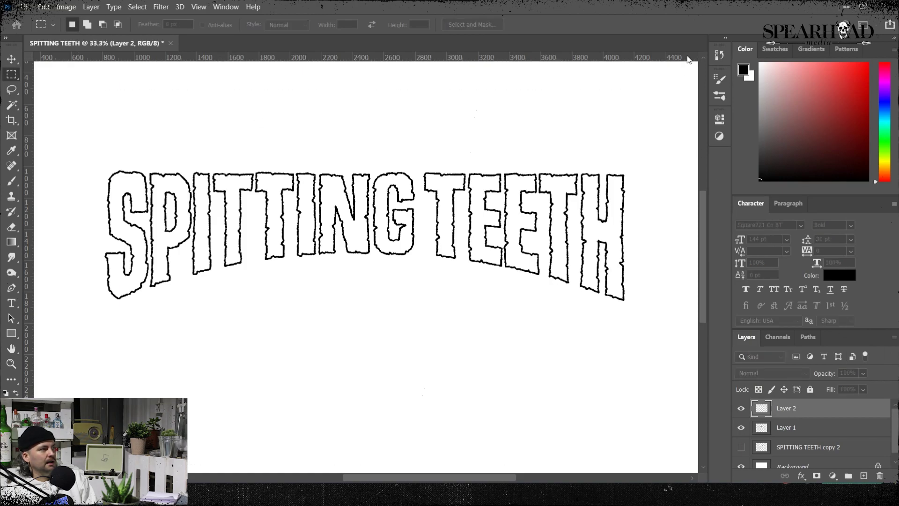
key("ctrl+j")
key("ctrl+z")
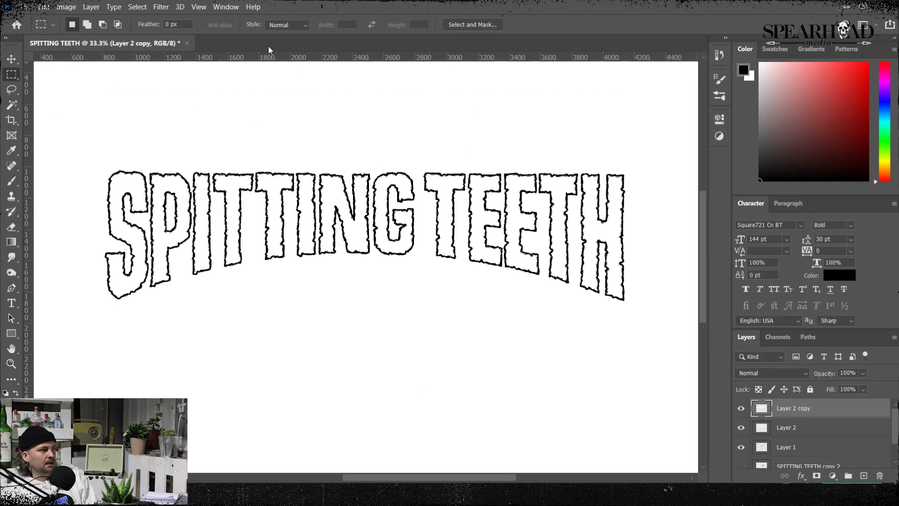
left_click(66, 7)
left_click(198, 169)
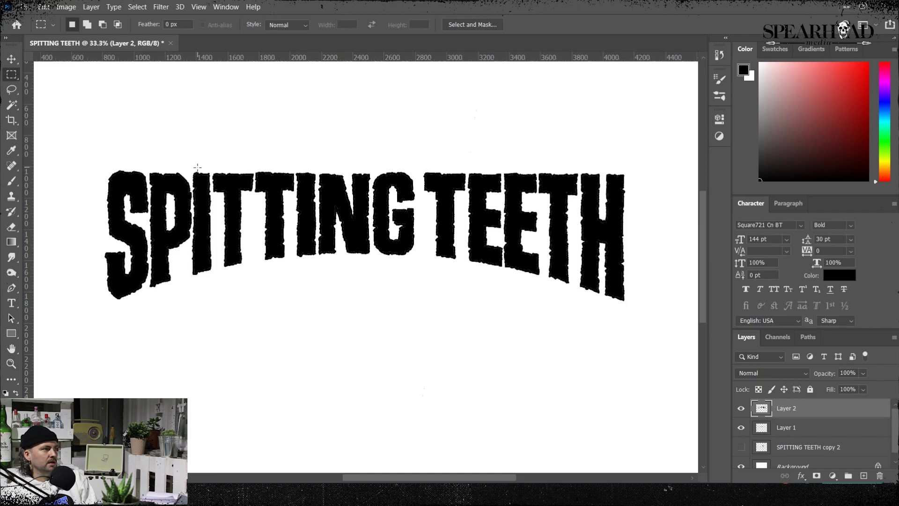
key("ctrl+z")
Step: Merge the white fill layer with the hand-drawn outline in Layer 1 and duplicate the merged layer
left_click(792, 430, "shift")
key("ctrl+e")
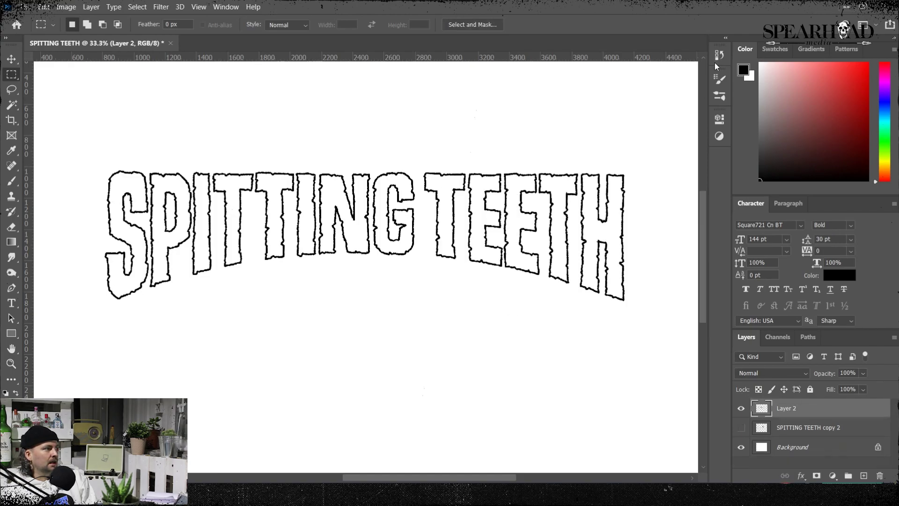
key("ctrl+j")
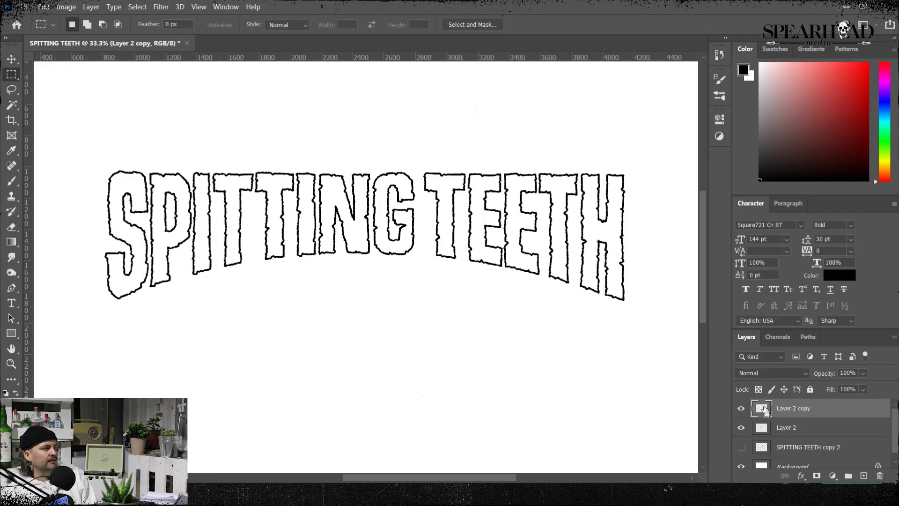
Step: Turn the duplicated lettering solid black, place its layer beneath Layer 2, and clear the selection
key("i")
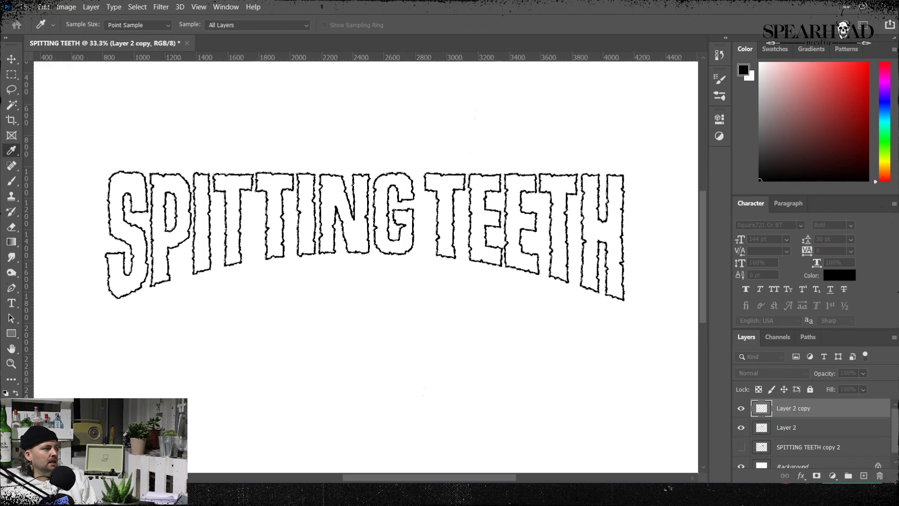
key("Return")
left_click_drag(177, 155, 731, 464)
left_click_drag(793, 408, 792, 437)
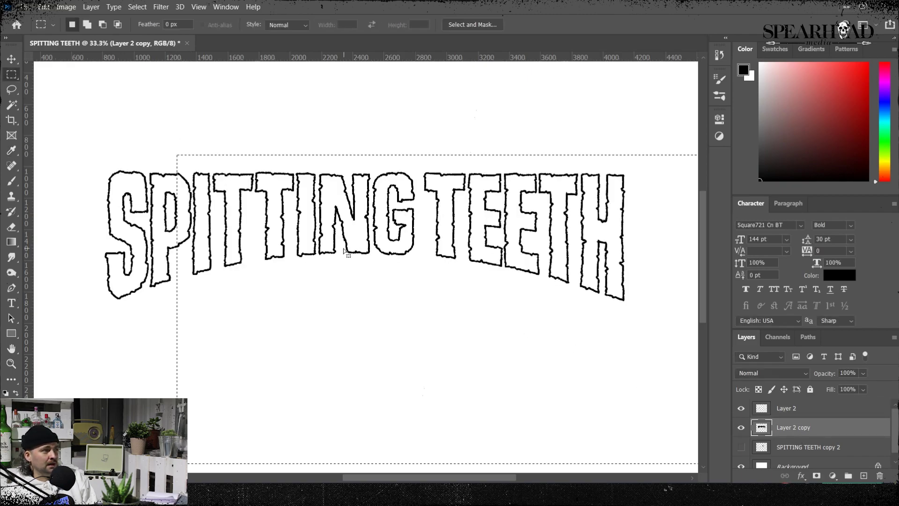
mouse_move(291, 230)
left_mouse_down()
mouse_move(264, 209)
mouse_move(221, 201)
left_mouse_up()
key("ctrl+d")
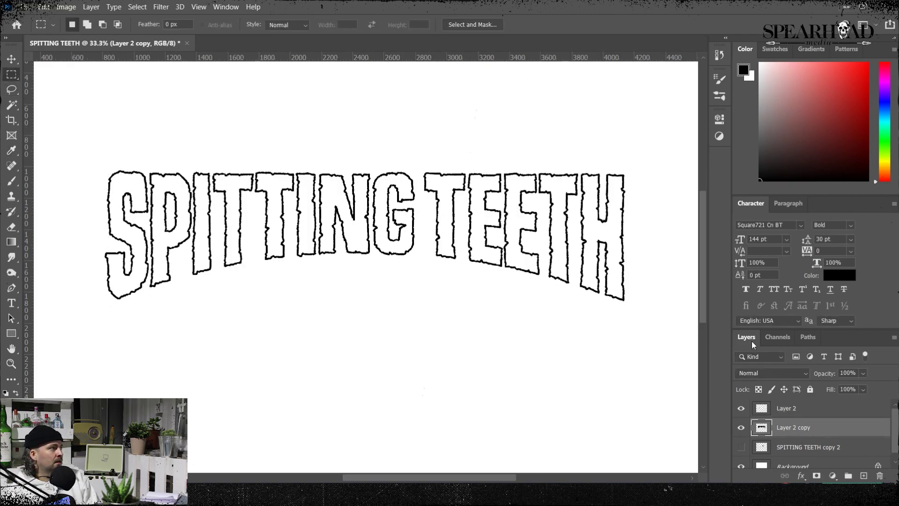
Step: Move the black lettering copy straight down in large nudges to form a deep shadow beneath the white letters
key("v")
key("shift+Down")
key("shift+Down")
key("shift+Down")
key("shift+Down")
key("shift+Down")
key("shift+Down")
key("shift+Down")
key("shift+Down")
key("shift+Down")
key("shift+Down")
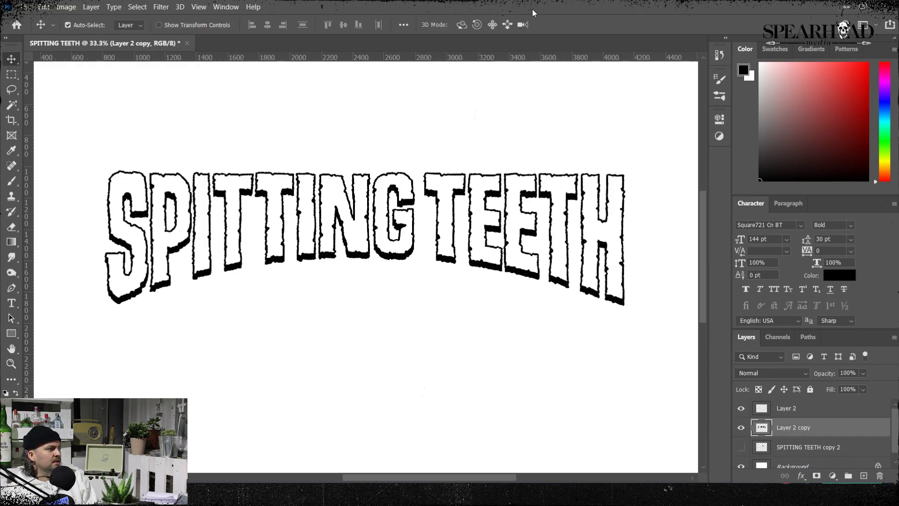
key("shift+Down")
key("shift+Down")
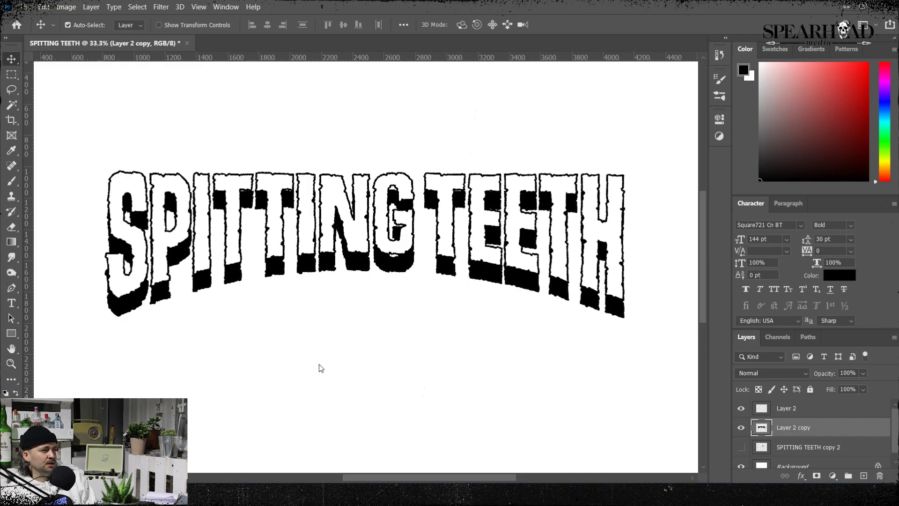
key("shift+Down")
key("shift+Down")
key("shift+Down")
key("shift+Down")
key("shift+Down")
key("shift+Down")
key("shift+Down")
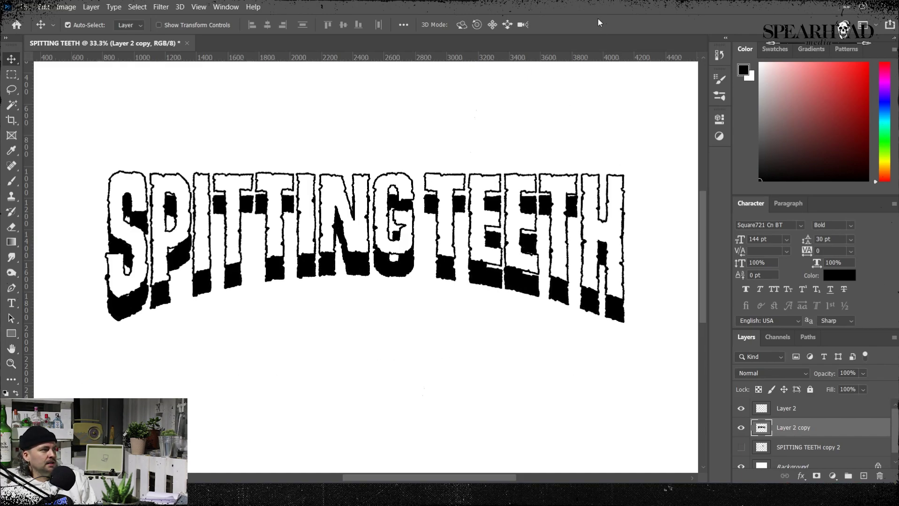
key("shift+Up")
key("shift+Down")
key("shift+Up")
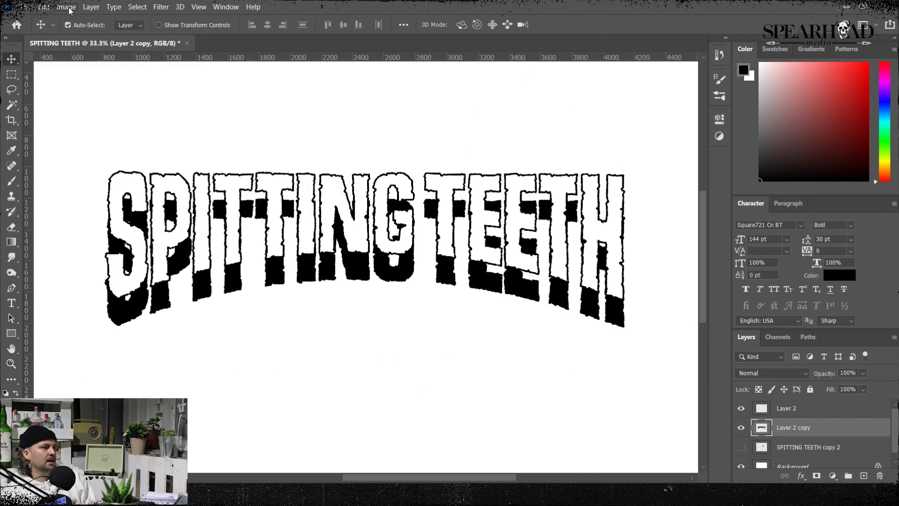
Step: Taper the black shadow copy with a perspective transform, pulling both lower corners inward so its base is narrower
key("ctrl+t")
left_click_drag(105, 327, 120, 328)
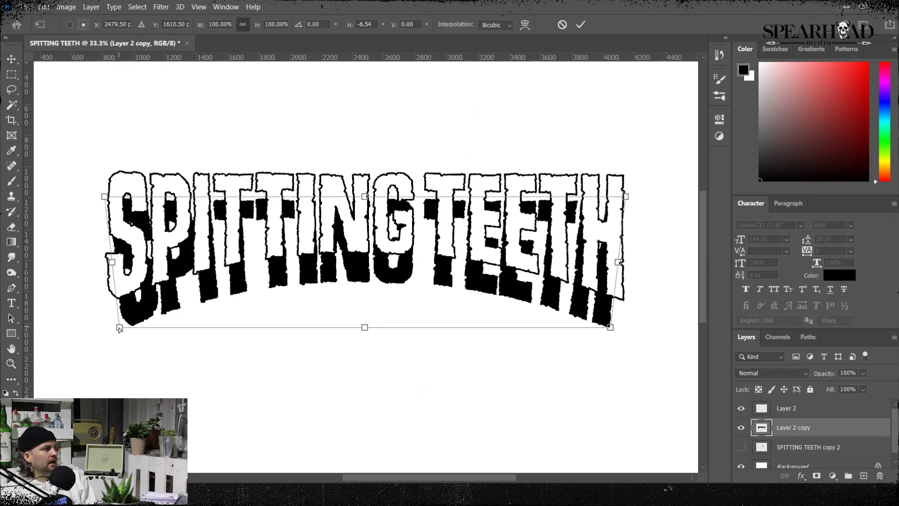
scroll(126, 332, "right", 1)
key("Return")
Step: Make the Brush tool active with its 13 px tip for working on the black shadow
key("ctrl+plus")
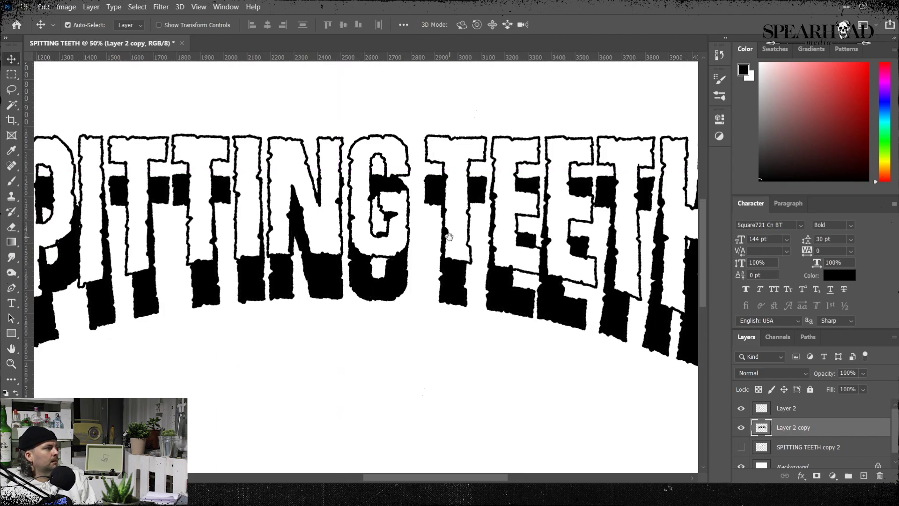
left_click_drag(449, 237, 249, 12)
key("ctrl+minus")
key("ctrl+minus")
key("ctrl+plus")
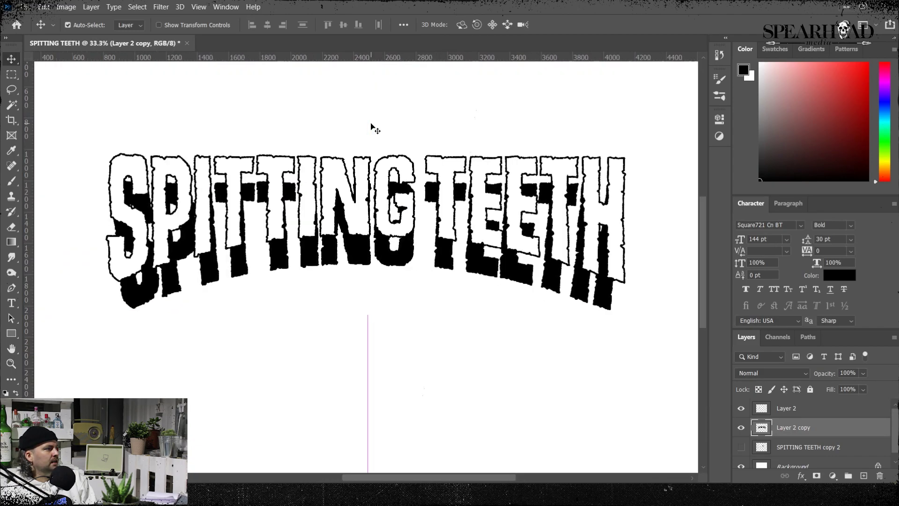
key("ctrl+plus")
left_click_drag(420, 301, 527, 298)
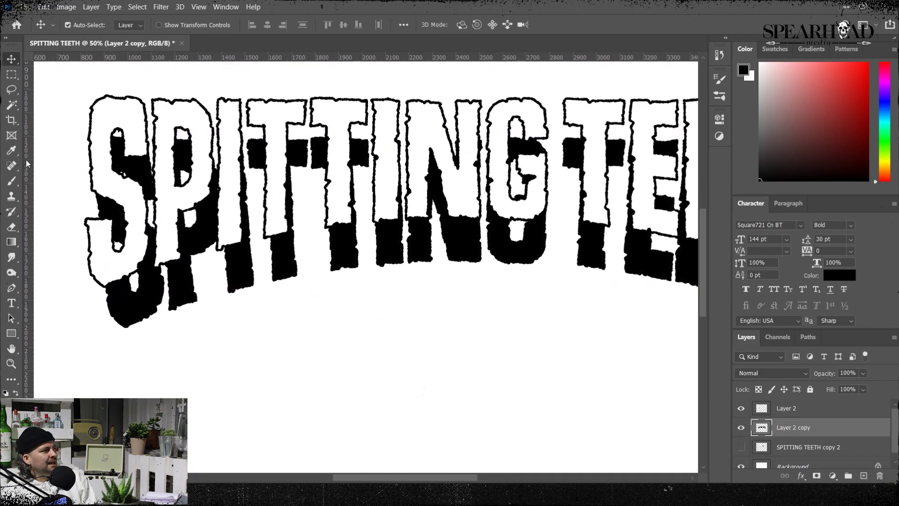
left_click(11, 151)
left_click(11, 181)
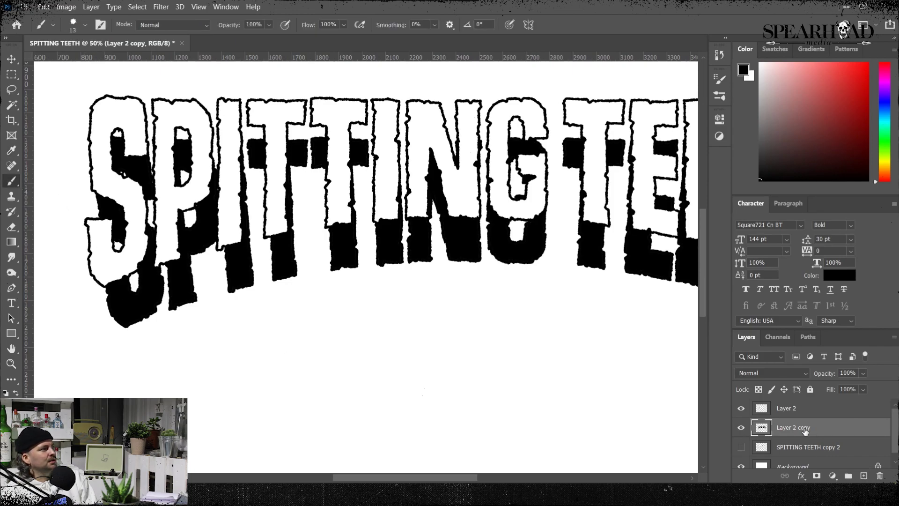
Step: Rename the black shadow layer as bg and the white lettering layer as front
double_click(793, 427)
type("bg")
key("Return")
double_click(785, 408)
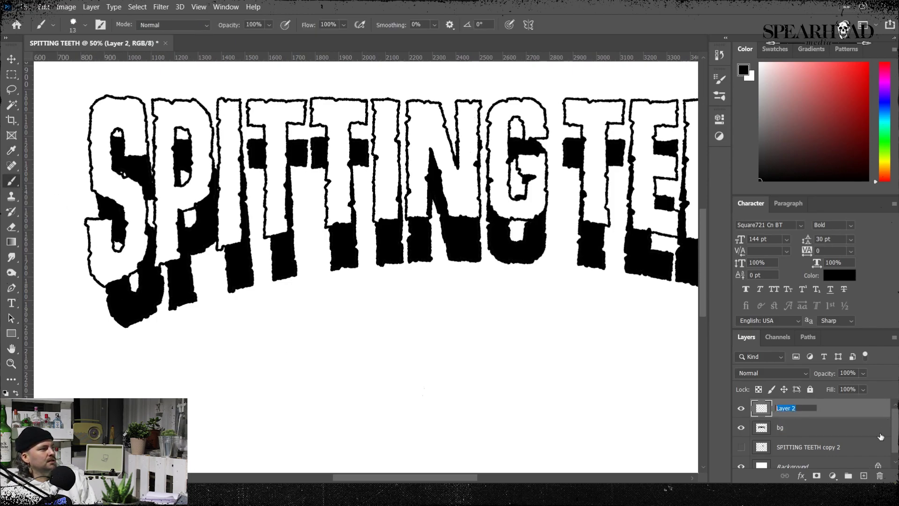
type("front")
key("Return")
Step: Add a new layer named 3d directly above the bg layer
left_click(819, 427)
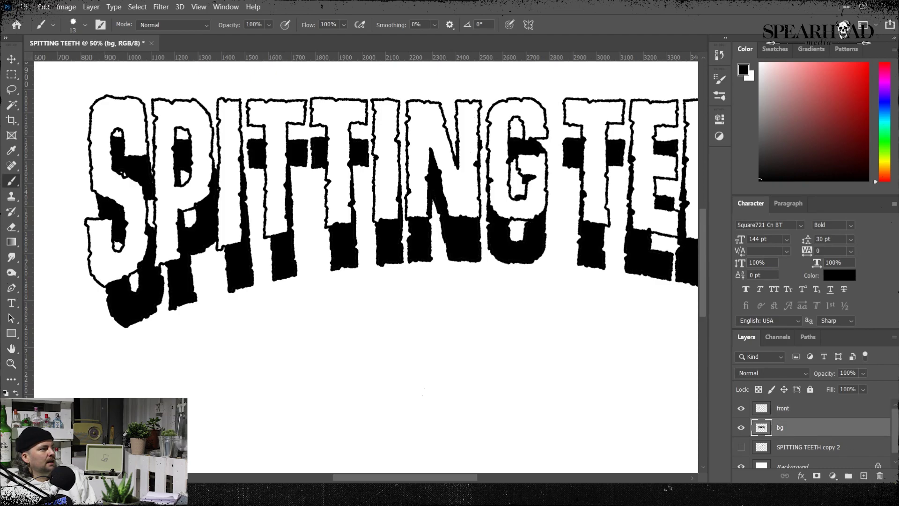
left_click(864, 475)
double_click(781, 427)
type("3d")
key("Return")
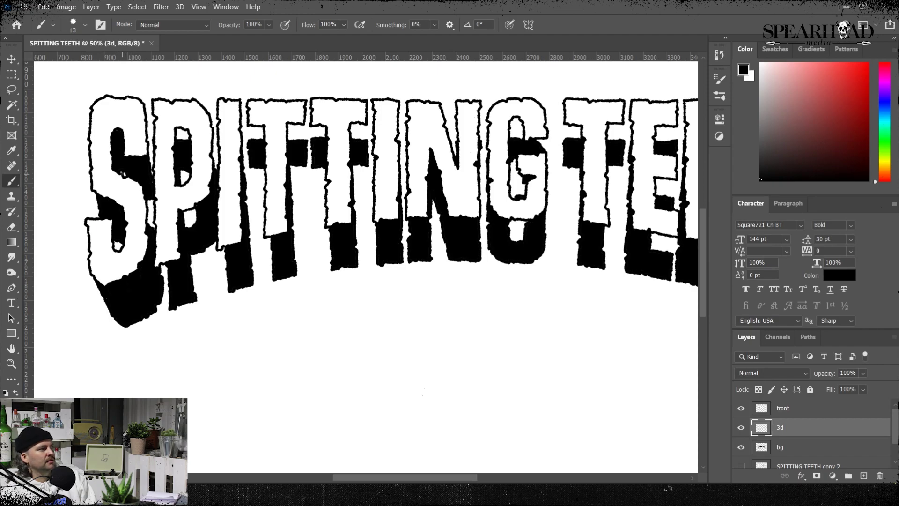
Step: Paint black on the 3d layer to join the S and P to their shadows, closing the white gaps beside and inside both letters
left_click_drag(146, 202, 151, 226)
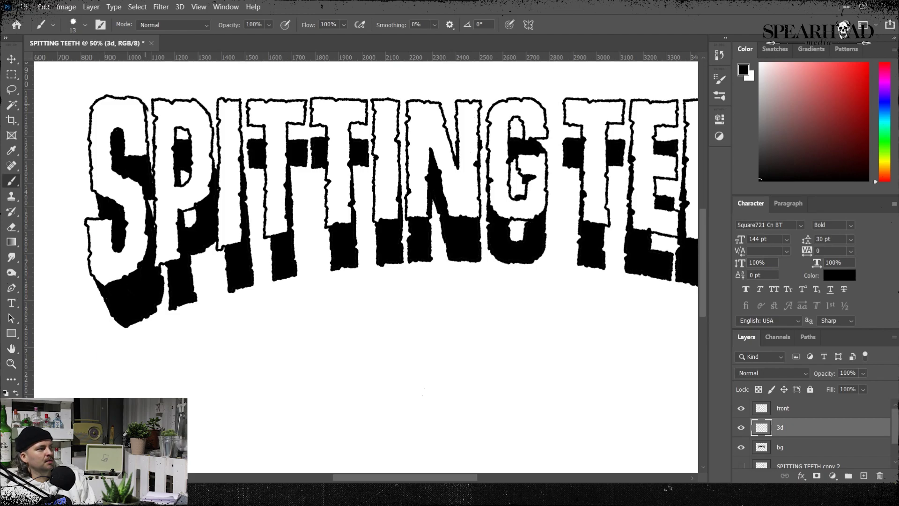
left_click_drag(148, 110, 152, 169)
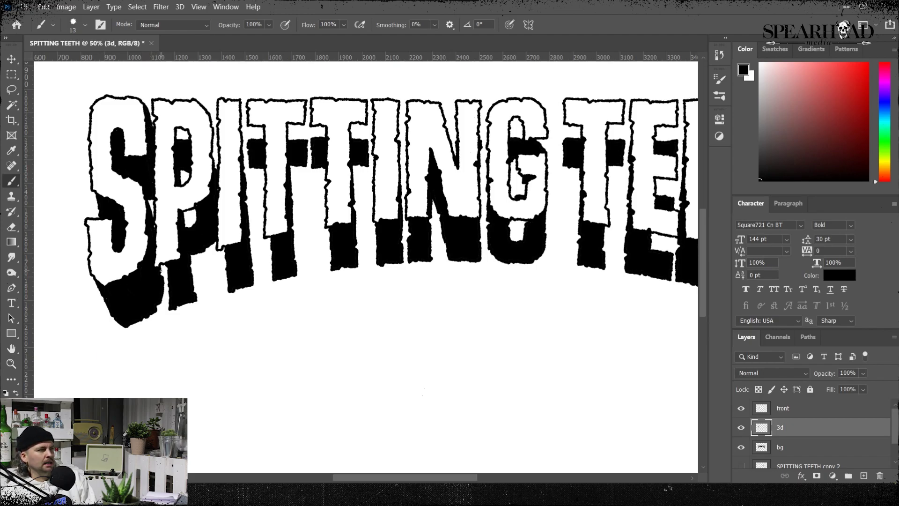
mouse_move(162, 283)
left_mouse_down()
mouse_move(167, 304)
mouse_move(163, 265)
left_mouse_up()
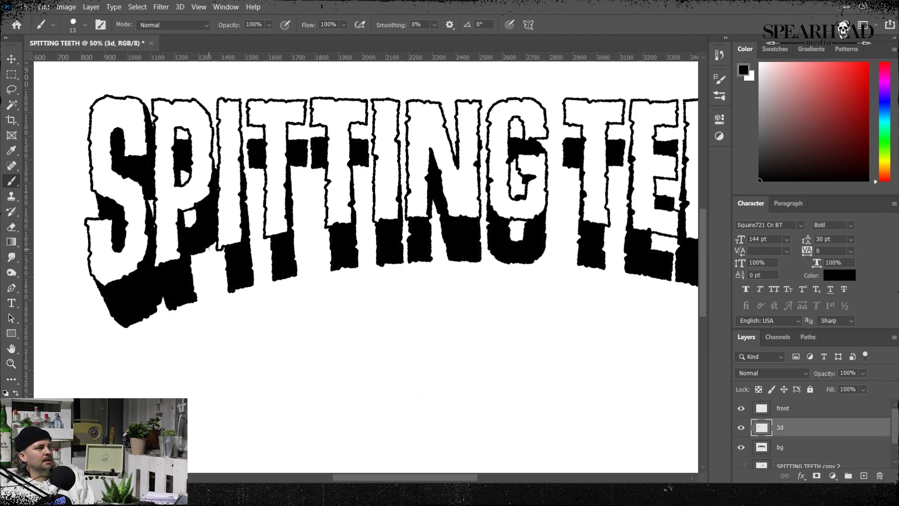
left_click_drag(186, 225, 192, 208)
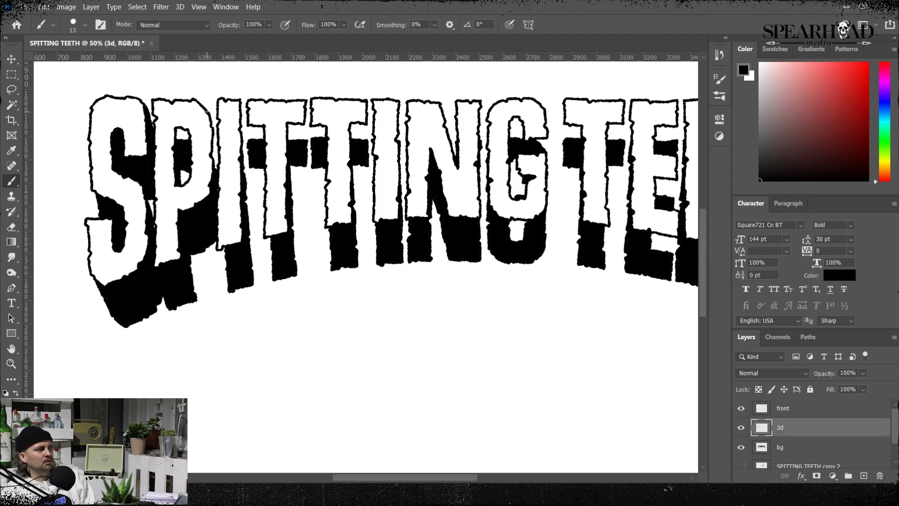
mouse_move(206, 103)
left_mouse_down()
mouse_move(213, 169)
mouse_move(214, 141)
left_mouse_up()
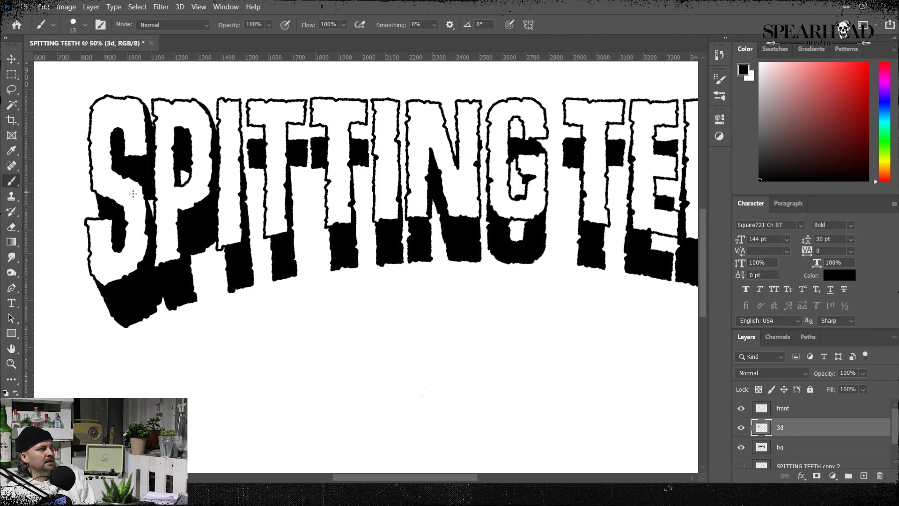
Step: Paint black side walls joining the first I and the first T of SPITTING to their shadows
mouse_move(220, 256)
left_mouse_down()
mouse_move(228, 290)
mouse_move(227, 253)
left_mouse_up()
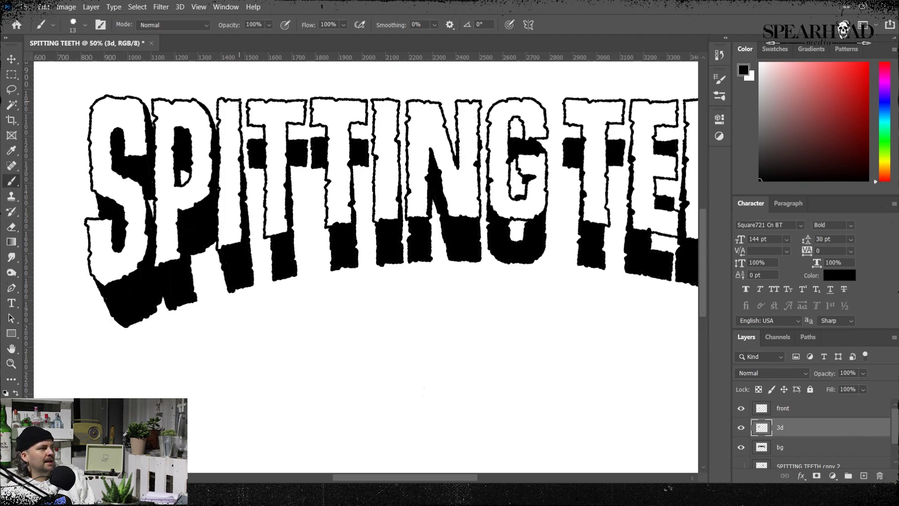
left_click_drag(241, 101, 248, 162)
mouse_move(249, 238)
left_mouse_down()
mouse_move(244, 148)
mouse_move(248, 221)
left_mouse_up()
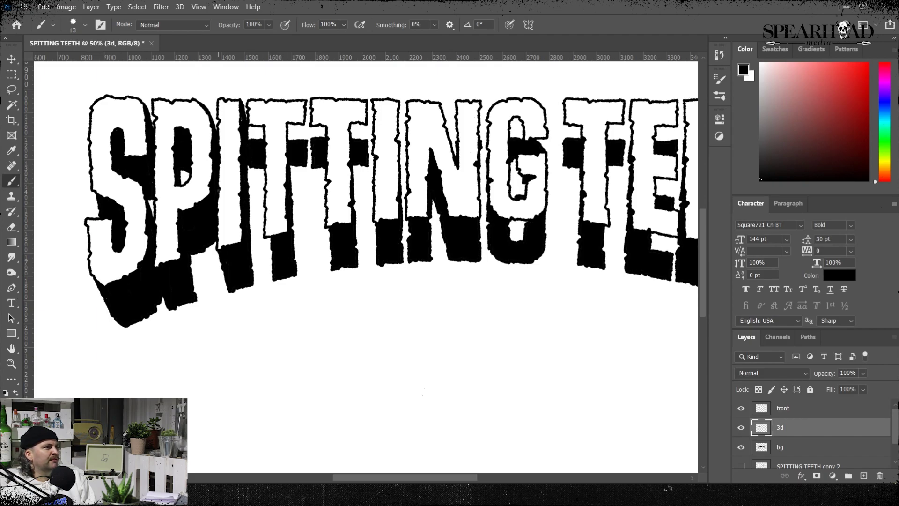
left_click_drag(253, 137, 263, 133)
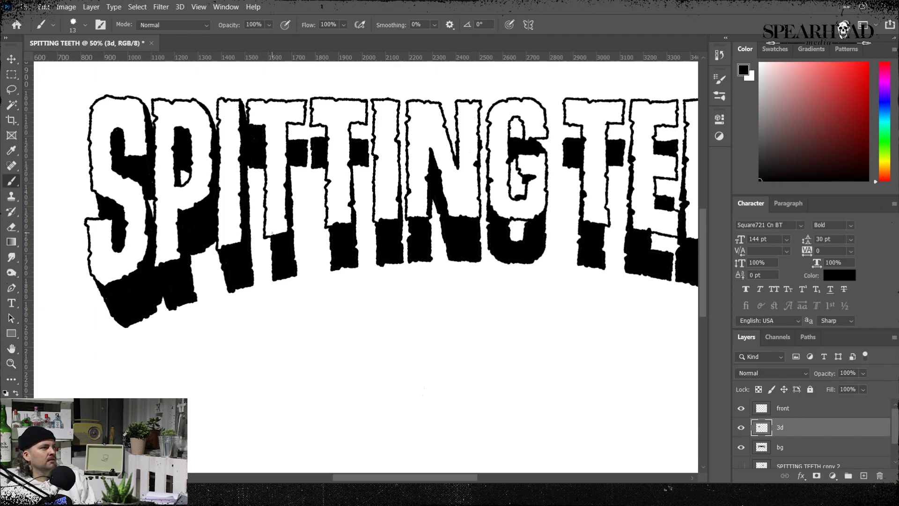
left_click_drag(264, 236, 270, 264)
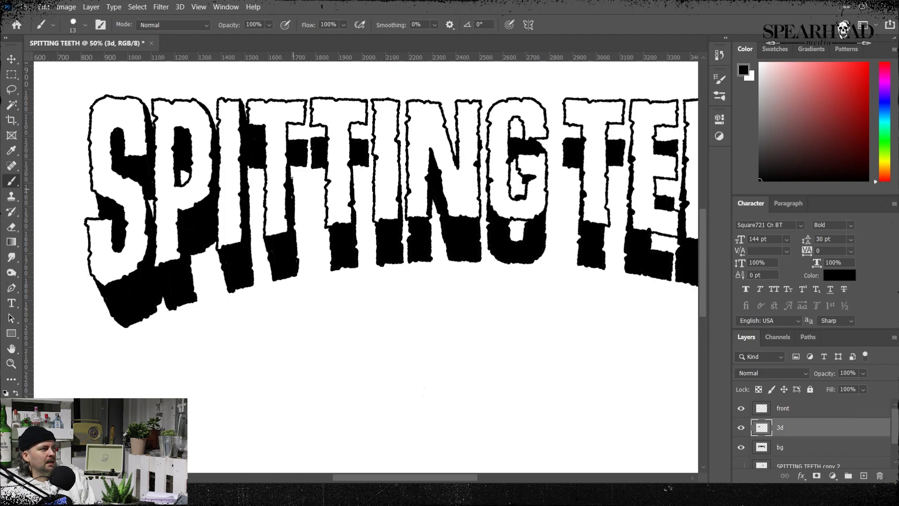
Step: Fill the gaps under the arms of both Ts in SPITTING and paint the second T's stem walls down to its shadow
mouse_move(303, 131)
left_mouse_down()
mouse_move(306, 107)
mouse_move(307, 154)
mouse_move(323, 129)
left_mouse_up()
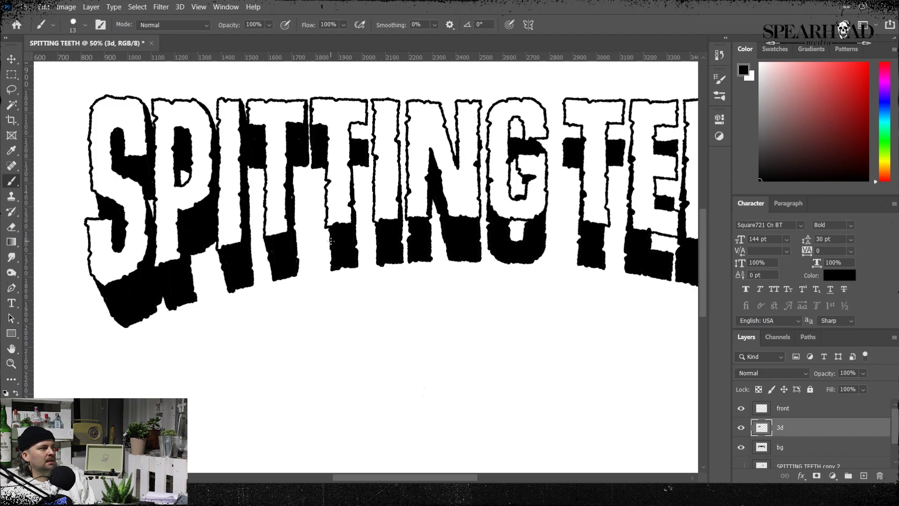
left_click_drag(329, 230, 331, 266)
mouse_move(365, 133)
left_mouse_down()
mouse_move(354, 132)
mouse_move(368, 162)
left_mouse_up()
left_click_drag(354, 166, 358, 264)
Step: Paint the G's inner openings and the white hole in its lower shadow solid black
left_click_drag(514, 127, 543, 139)
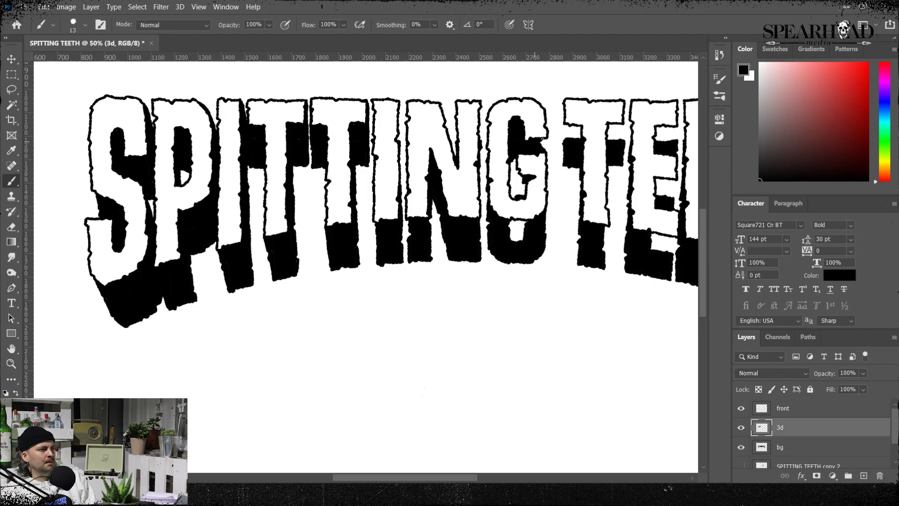
left_click_drag(518, 182, 512, 199)
left_click_drag(511, 221, 520, 238)
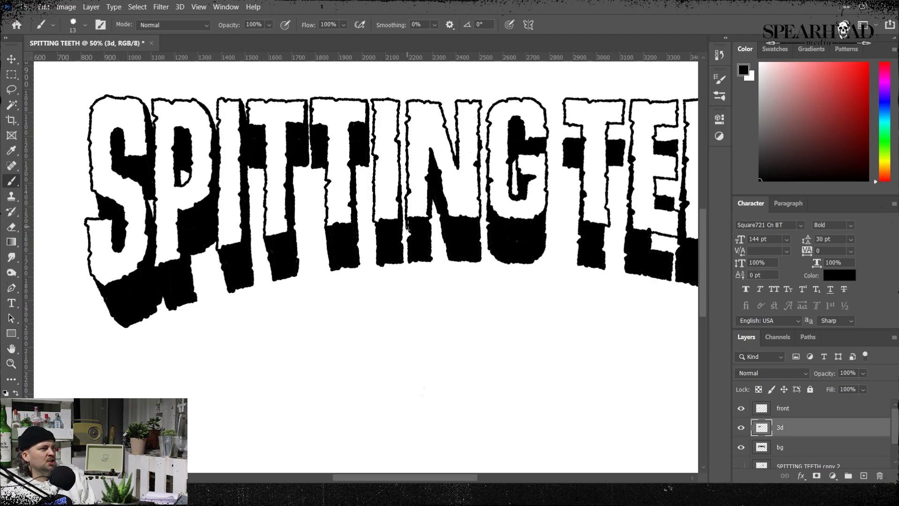
Step: Paint black side walls along the second I, the N and the G of SPITTING to connect them to their shadows
mouse_move(406, 220)
left_mouse_down()
mouse_move(409, 252)
mouse_move(432, 227)
mouse_move(410, 228)
mouse_move(482, 224)
mouse_move(482, 259)
left_mouse_up()
mouse_move(372, 103)
left_mouse_down()
mouse_move(374, 257)
mouse_move(375, 224)
left_mouse_up()
left_click_drag(399, 107, 401, 185)
left_click_drag(406, 101, 407, 180)
left_click_drag(431, 212, 435, 234)
left_click_drag(455, 102, 456, 155)
left_click_drag(497, 102, 487, 215)
left_click_drag(511, 163, 511, 194)
mouse_move(513, 338)
left_mouse_down()
mouse_move(488, 348)
mouse_move(506, 333)
mouse_move(495, 333)
left_mouse_up()
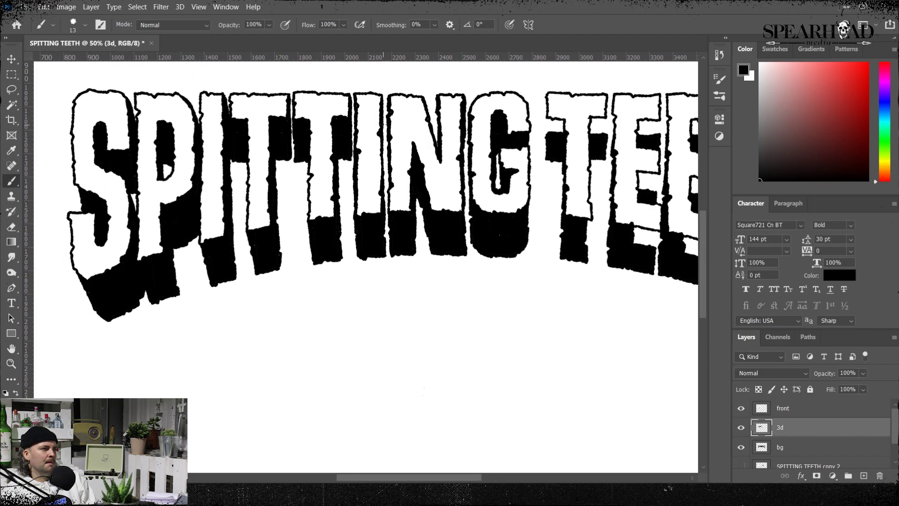
left_click_drag(384, 98, 385, 213)
left_click_drag(386, 130, 386, 140)
Step: Paint black side walls joining the first T and first E of TEETH to their shadows, filling the gaps beneath their arms
mouse_move(492, 323)
left_mouse_down()
mouse_move(417, 338)
mouse_move(351, 335)
left_mouse_up()
mouse_move(391, 136)
left_mouse_down()
mouse_move(374, 117)
mouse_move(377, 138)
left_mouse_up()
left_click_drag(375, 111, 373, 174)
left_click_drag(382, 141, 388, 136)
mouse_move(436, 112)
left_mouse_down()
mouse_move(434, 149)
mouse_move(419, 148)
left_mouse_up()
left_click_drag(421, 230, 416, 279)
left_click_drag(441, 112, 441, 164)
left_click_drag(490, 111, 490, 150)
mouse_move(475, 133)
left_mouse_down()
mouse_move(490, 149)
mouse_move(470, 152)
left_mouse_up()
mouse_move(482, 191)
left_mouse_down()
mouse_move(481, 208)
mouse_move(470, 199)
left_mouse_up()
mouse_move(488, 247)
left_mouse_down()
mouse_move(484, 287)
mouse_move(464, 246)
left_mouse_up()
mouse_move(536, 302)
left_mouse_down()
mouse_move(545, 261)
mouse_move(526, 269)
left_mouse_up()
left_click_drag(527, 264, 513, 256)
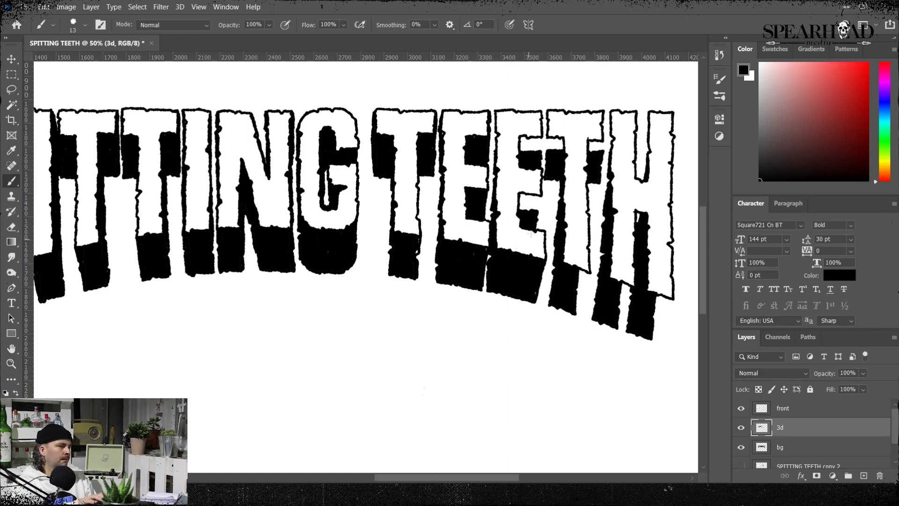
Step: Paint black side walls joining the second E, the last T and the H of TEETH to their shadows
left_click_drag(541, 112, 538, 150)
left_click_drag(537, 197, 539, 211)
mouse_move(546, 140)
left_mouse_down()
mouse_move(555, 161)
mouse_move(562, 148)
left_mouse_up()
mouse_move(603, 111)
left_mouse_down()
mouse_move(603, 152)
mouse_move(590, 144)
left_mouse_up()
left_click_drag(580, 288, 580, 316)
left_click_drag(584, 270, 579, 304)
left_click_drag(608, 112, 601, 245)
left_click_drag(624, 286, 625, 325)
left_click_drag(673, 299, 656, 335)
mouse_move(557, 178)
left_mouse_down()
mouse_move(557, 239)
mouse_move(558, 229)
left_mouse_up()
left_click_drag(547, 110, 544, 177)
left_click_drag(642, 112, 640, 177)
Step: Touch up the remaining white gaps with black along the stem of the last T in TEETH
key("ctrl+minus")
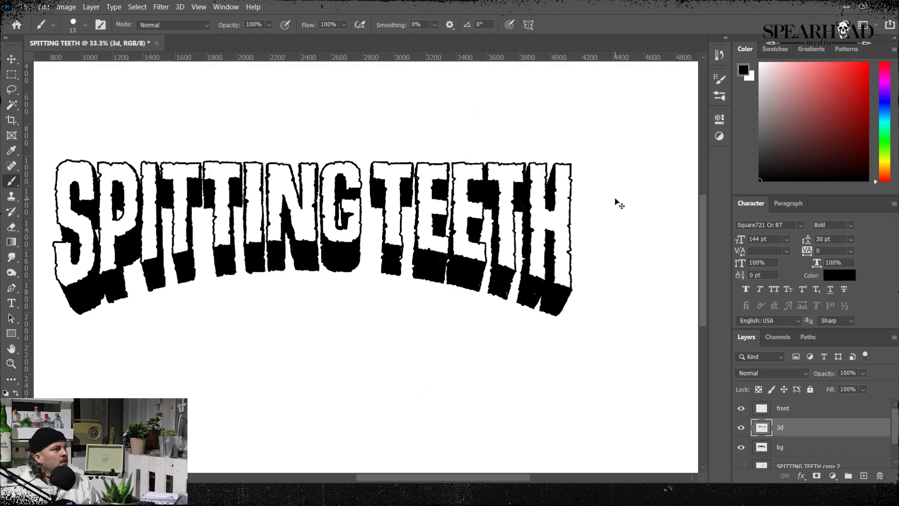
key("ctrl+plus")
key("ctrl+plus")
mouse_move(544, 322)
left_mouse_down()
mouse_move(476, 343)
mouse_move(379, 344)
left_mouse_up()
mouse_move(512, 177)
left_mouse_down()
mouse_move(509, 320)
mouse_move(509, 290)
mouse_move(486, 354)
left_mouse_up()
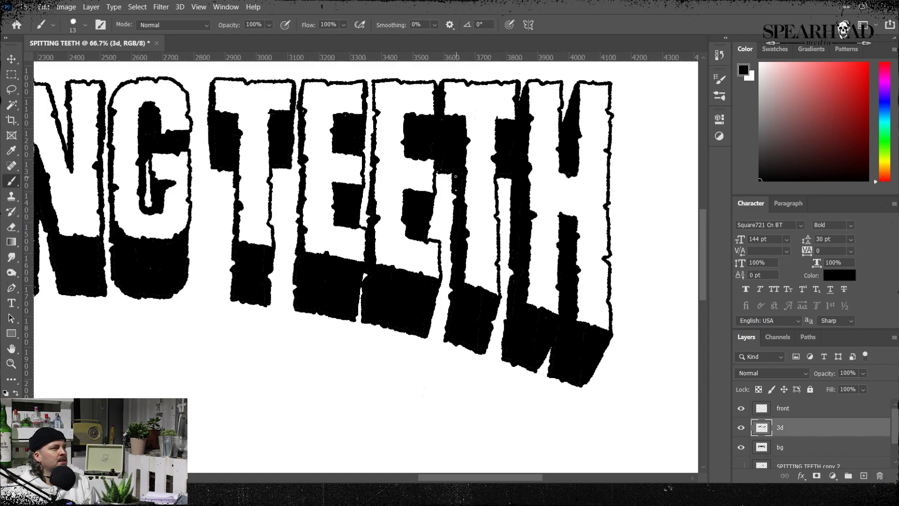
left_click_drag(451, 173, 444, 339)
left_click_drag(454, 205, 456, 218)
key("ctrl+minus")
key("ctrl+minus")
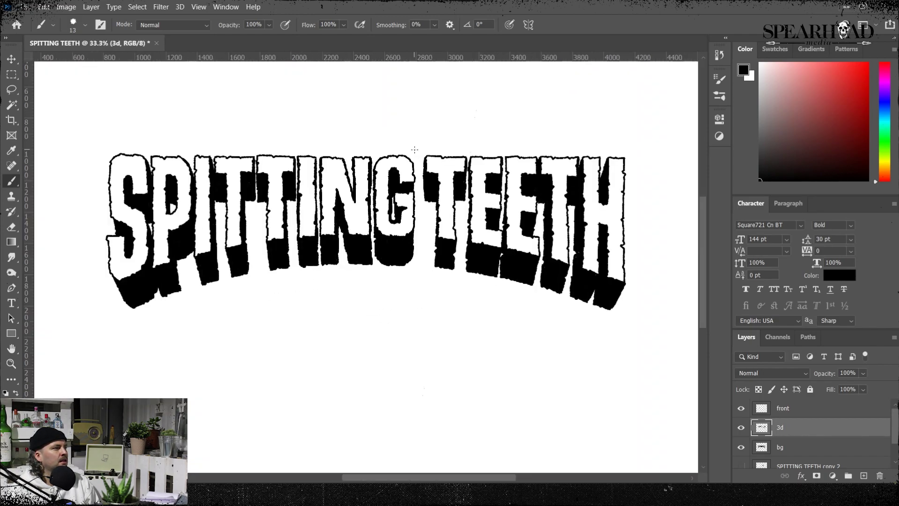
Step: Erase excess black on the 3d layer beside the second I, the N, the G and the first E with a 40 px eraser
left_click(741, 428)
left_click(741, 428)
key("e")
left_click_drag(378, 169, 370, 221)
mouse_move(321, 203)
left_mouse_down()
mouse_move(319, 160)
mouse_move(353, 157)
left_mouse_up()
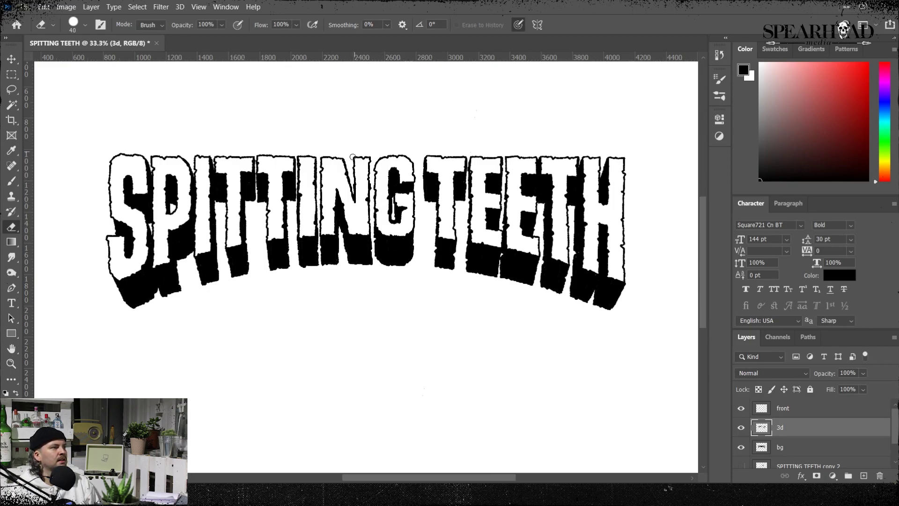
left_click_drag(315, 197, 316, 158)
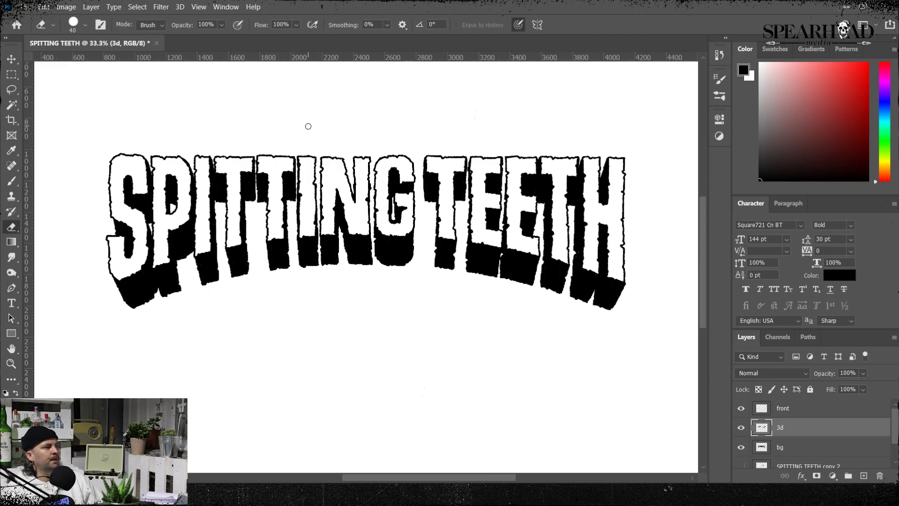
left_click_drag(470, 161, 471, 218)
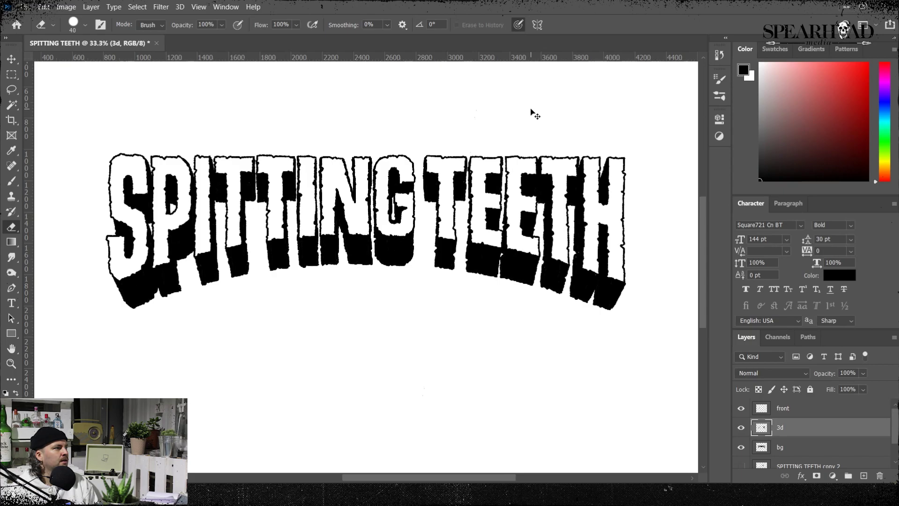
Step: Group the front, 3d and bg layers into a group named 3D LOGO
left_click(880, 415)
left_click(829, 439, "shift")
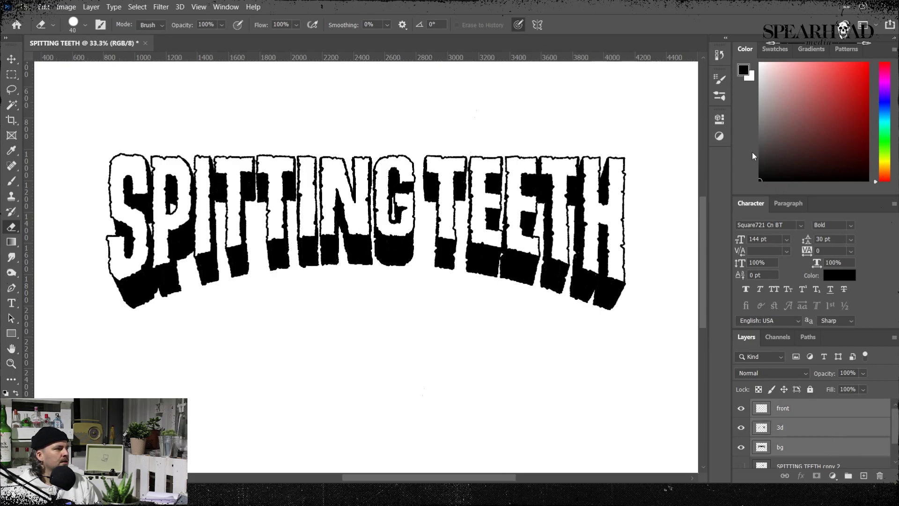
left_click(752, 76)
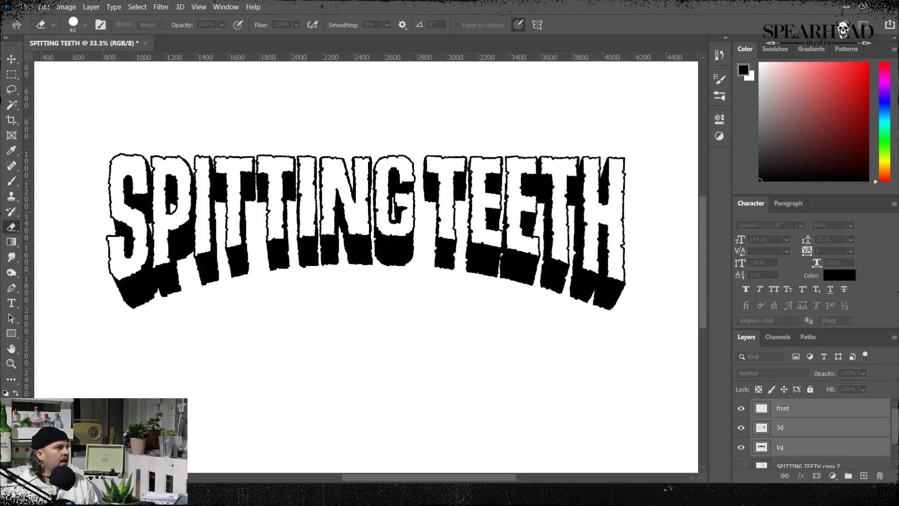
key("ctrl+g")
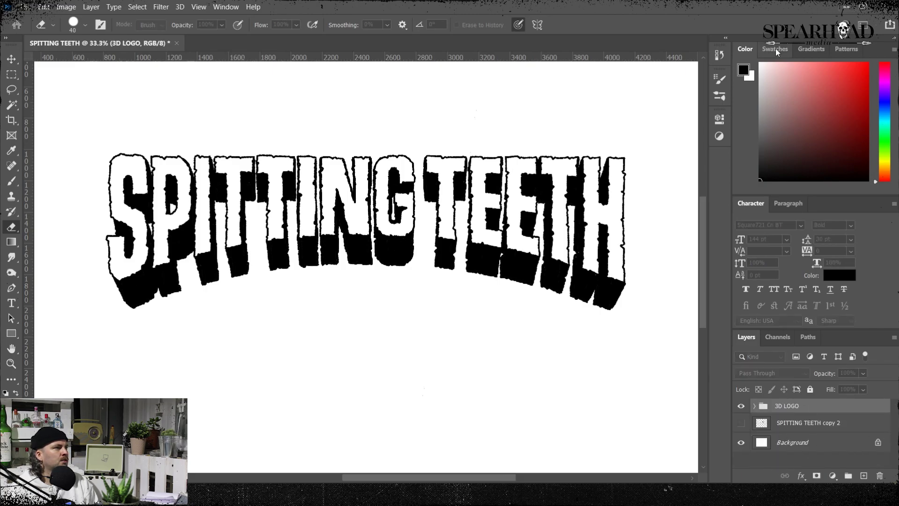
Step: Duplicate the 3D LOGO group, hide the original, merge the copy into one layer and save the document as SPITTING TEETH.psd
key("ctrl+j")
key("ctrl+comma")
key("ctrl+e")
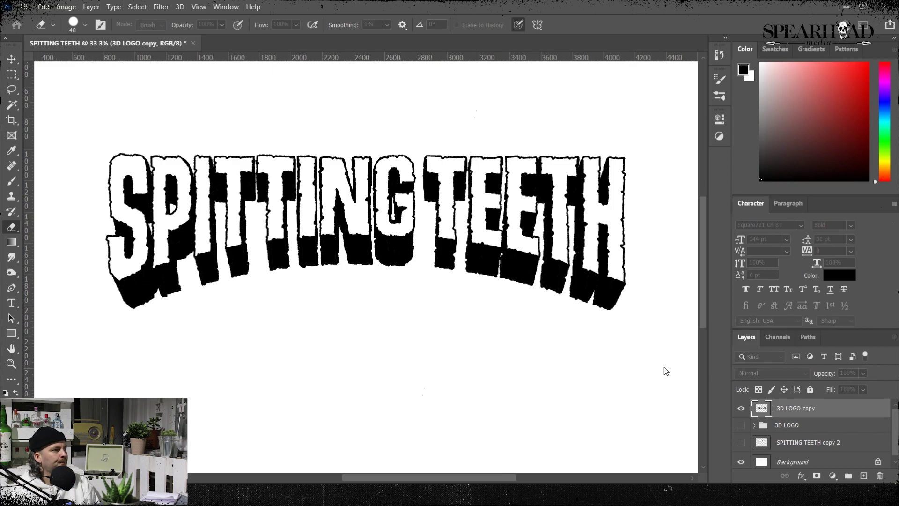
key("ctrl+s")
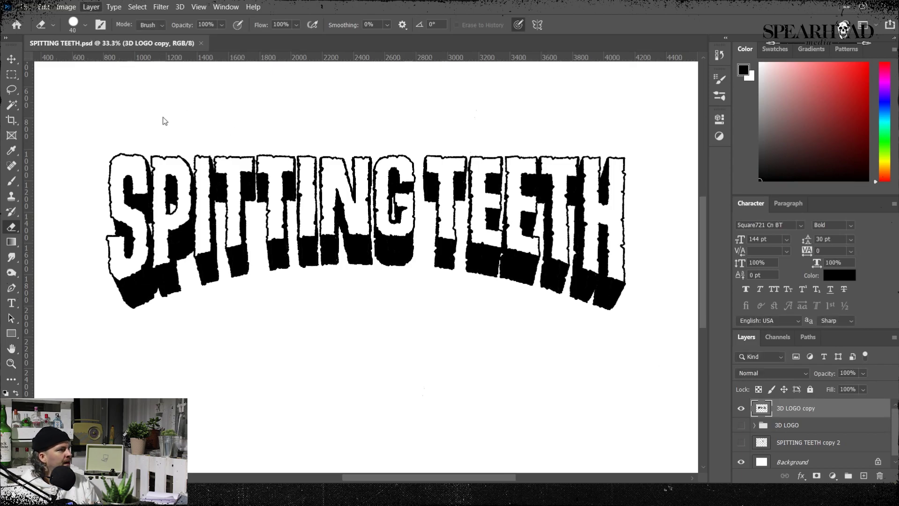
Step: Apply a black Stroke layer effect to the merged 3D LOGO copy to thicken its outlines
left_click(286, 152)
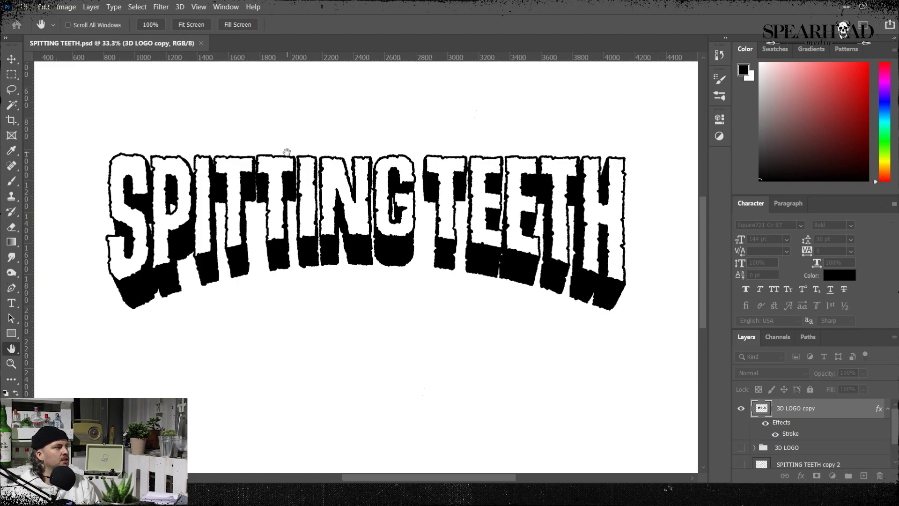
key("e")
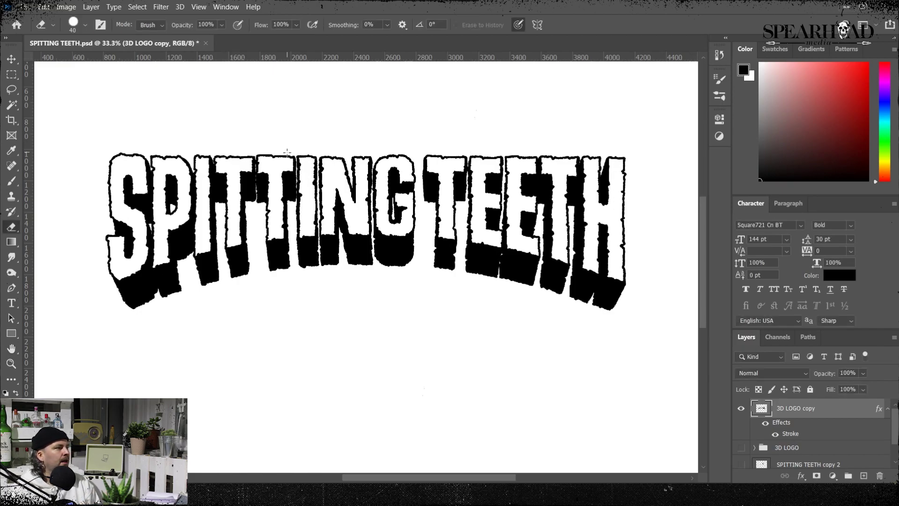
key("ctrl+plus")
key("ctrl+plus")
key("ctrl+plus")
key("ctrl+minus")
key("ctrl+minus")
key("ctrl+minus")
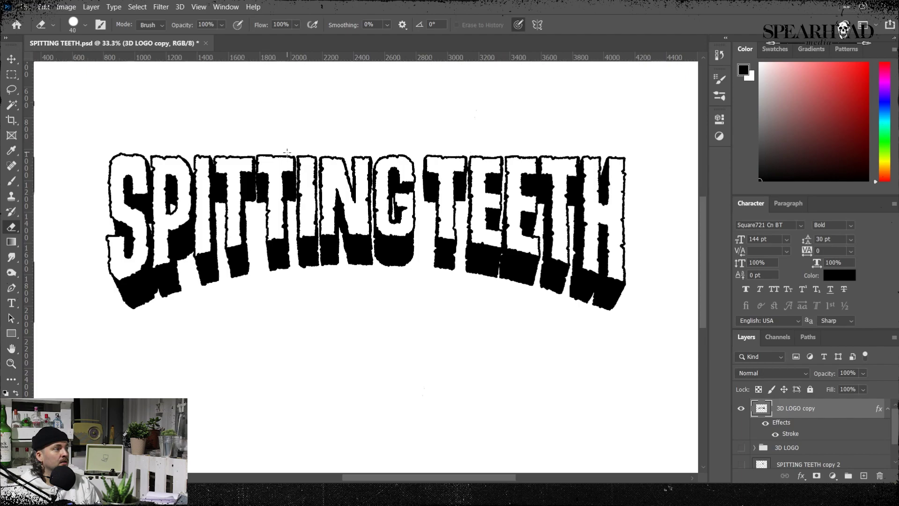
Step: Enlarge the merged 3D LOGO copy with a free transform
left_click_drag(426, 317, 451, 333)
key("ctrl+minus")
key("ctrl+minus")
key("ctrl+minus")
key("ctrl+t")
left_click_drag(267, 290, 238, 300)
key("Return")
key("ctrl+plus")
key("ctrl+plus")
key("ctrl+plus")
key("ctrl+plus")
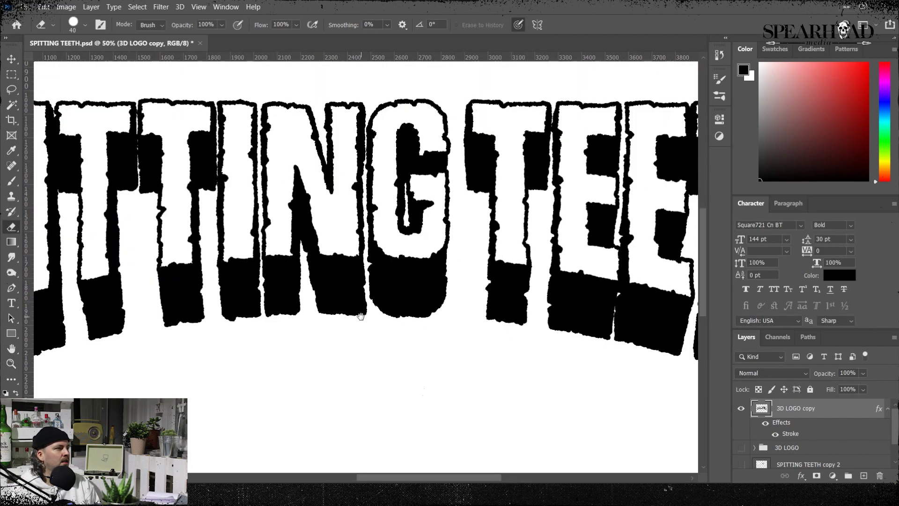
Step: Select the white letter faces across SPITTING TEETH with the Magic Wand and copy them to a new layer
left_click_drag(360, 317, 554, 307)
left_click(12, 105)
left_click(101, 118)
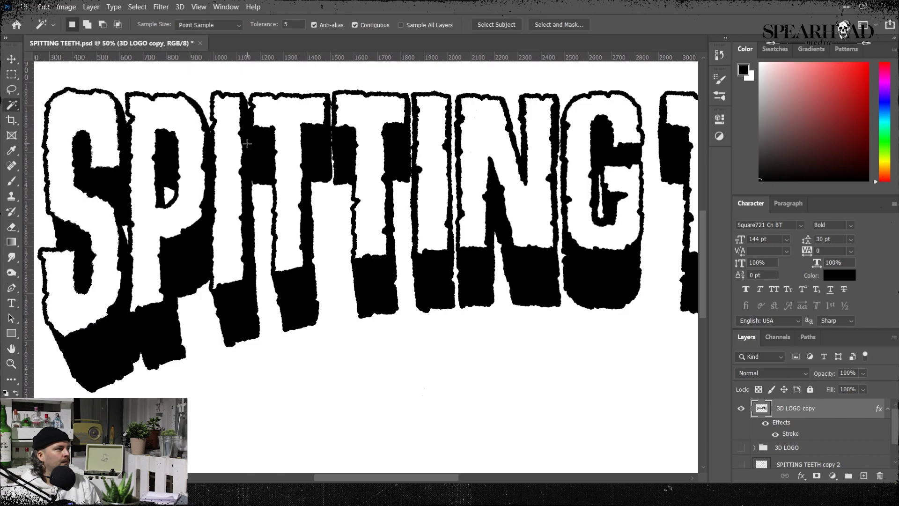
left_click(178, 122, "shift")
left_click(230, 117, "shift")
left_click(292, 115, "shift")
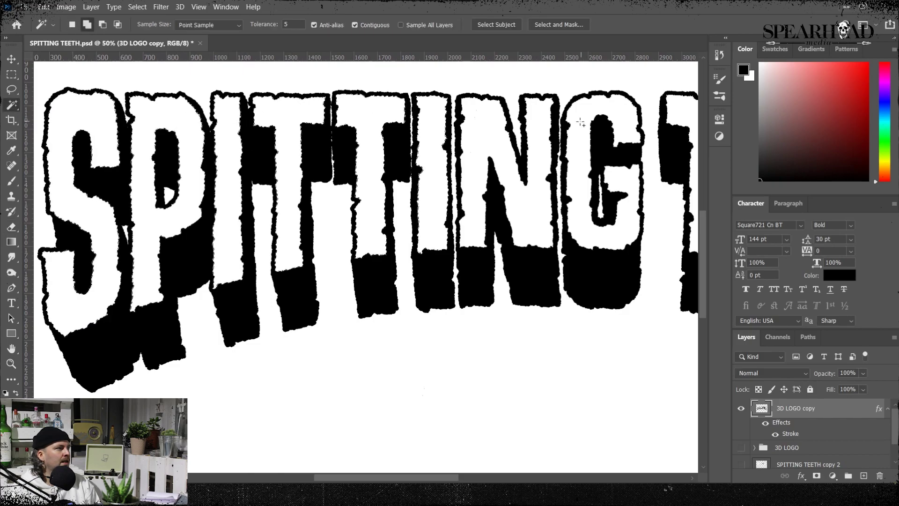
left_click_drag(590, 333, 218, 345)
left_click(436, 127, "shift")
left_click(512, 120, "shift")
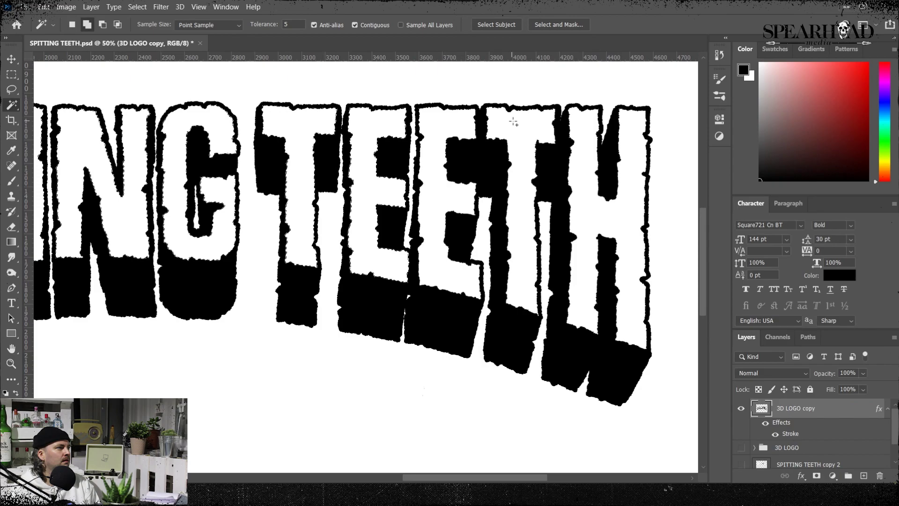
left_click(589, 132, "shift")
key("ctrl+j")
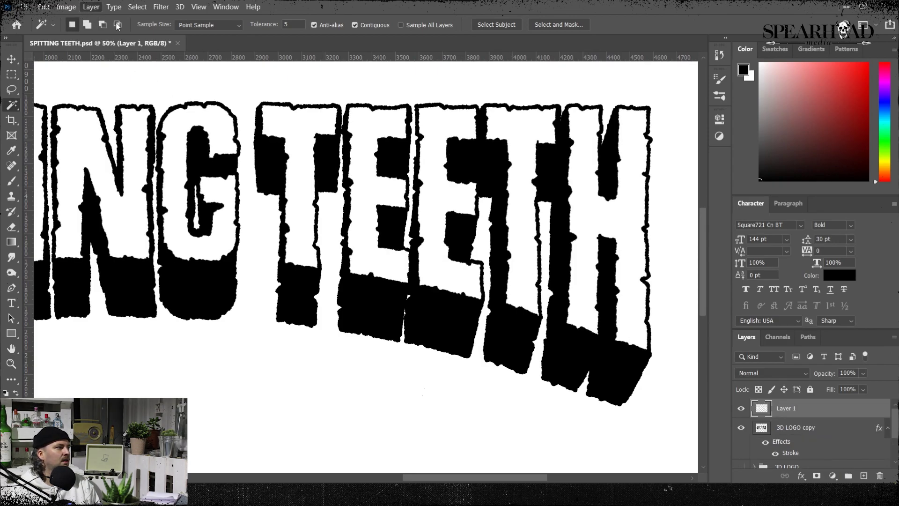
Step: Add a Stroke layer effect to the copied letter faces on Layer 1 and check the whole logo
left_click(71, 147)
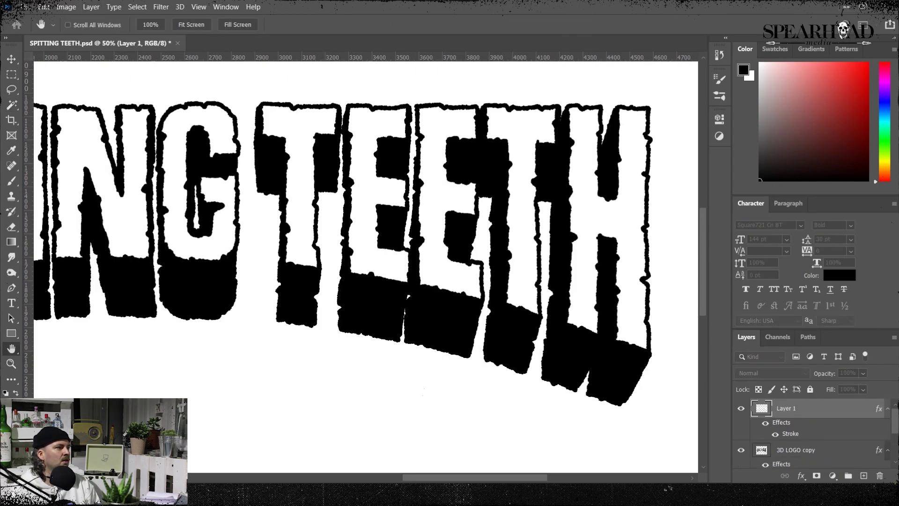
key("i")
key("Return")
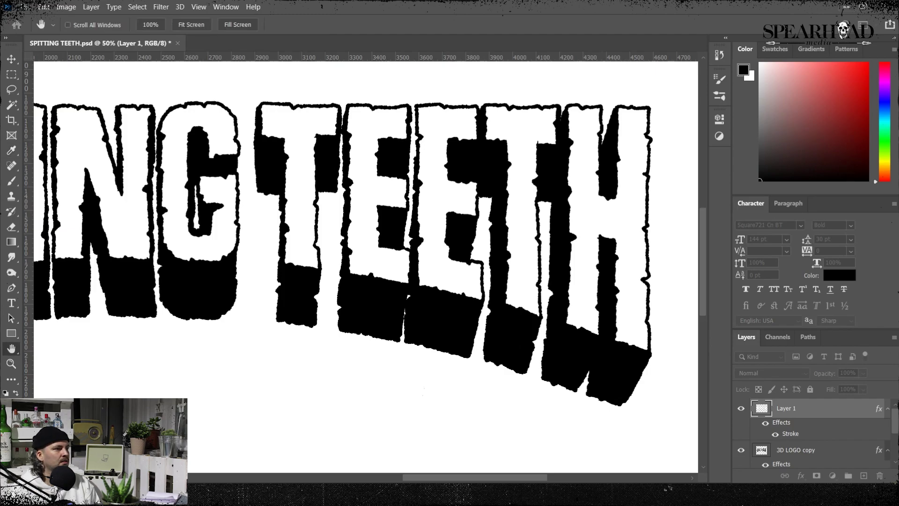
key("ctrl+minus")
key("ctrl+minus")
key("ctrl+minus")
key("ctrl+plus")
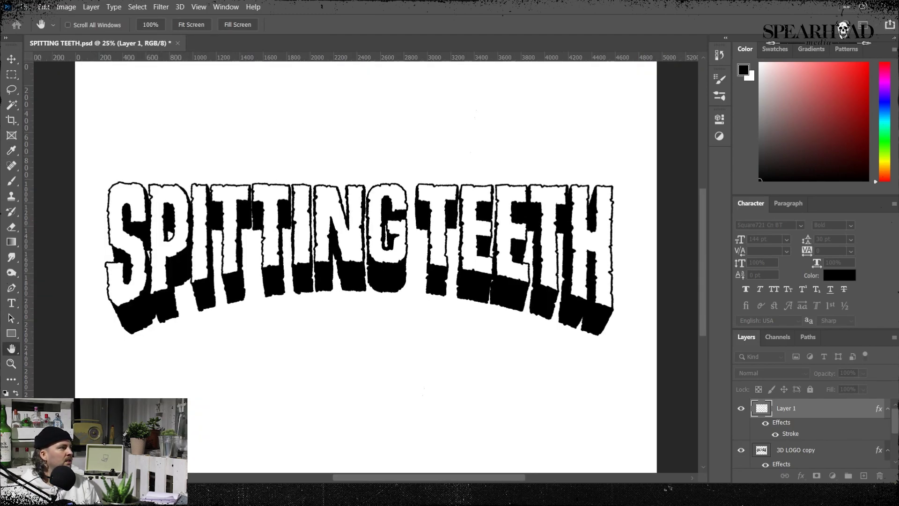
Step: On the 3D LOGO copy layer, erase excess black inside the G and along the gap between N and G with a small eraser
key("w")
key("ctrl+plus")
key("ctrl+plus")
key("ctrl+plus")
left_click(817, 439)
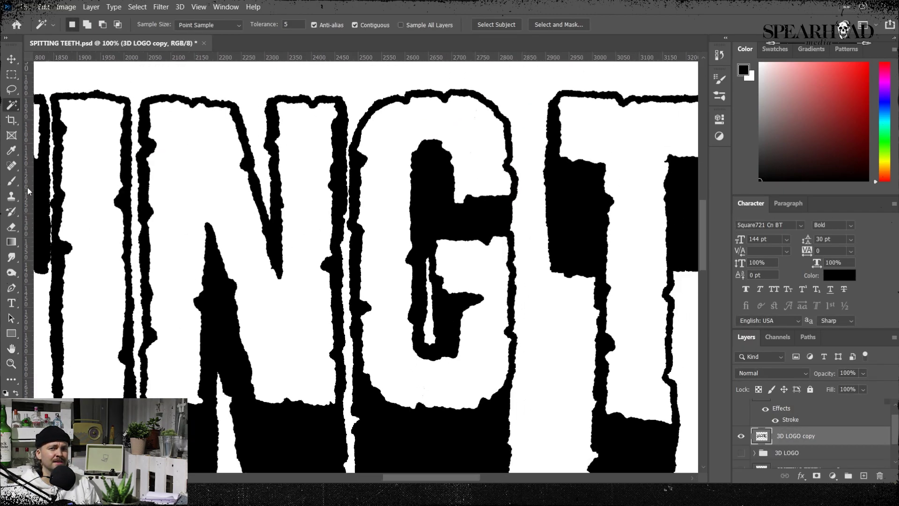
left_click(11, 226)
key("bracketleft")
key("bracketleft")
key("bracketleft")
key("bracketleft")
key("bracketleft")
key("bracketleft")
key("bracketleft")
key("bracketleft")
key("bracketleft")
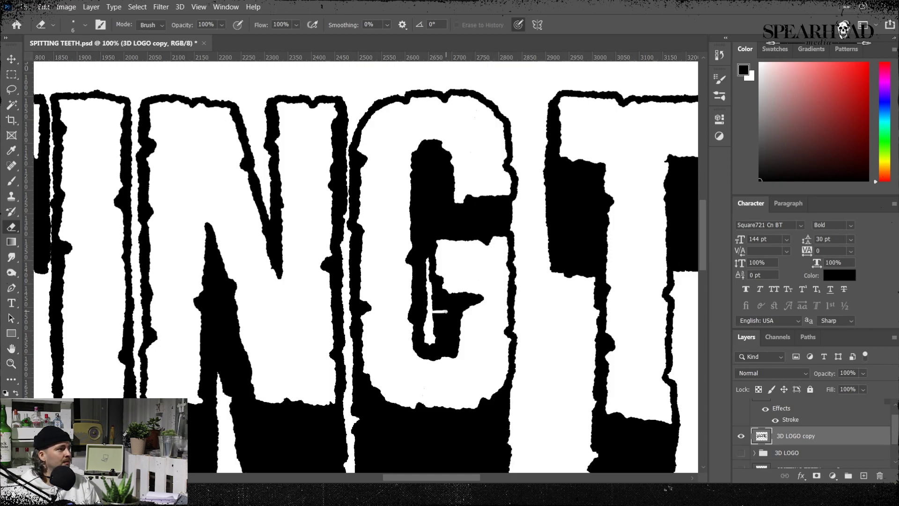
left_click_drag(447, 311, 443, 312)
mouse_move(352, 159)
left_mouse_down()
mouse_move(349, 314)
mouse_move(343, 256)
left_mouse_up()
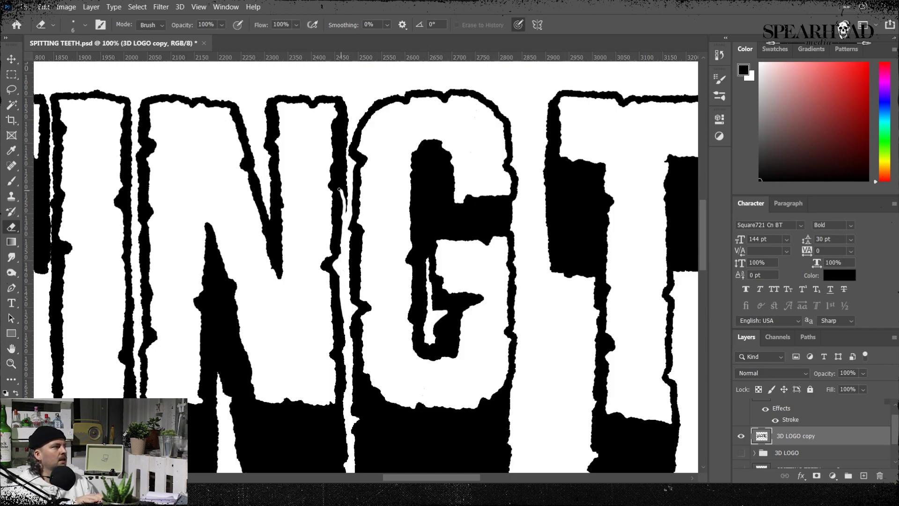
mouse_move(339, 190)
left_mouse_down()
mouse_move(347, 211)
mouse_move(346, 126)
mouse_move(271, 215)
mouse_move(255, 162)
left_mouse_up()
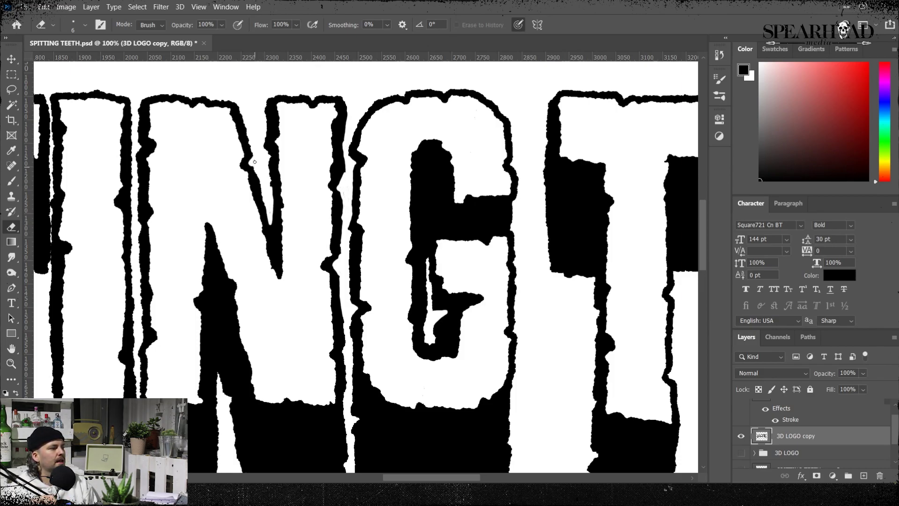
Step: Erase excess black along the left edge of the N and between the preceding letters of SPITTING
mouse_move(139, 108)
left_mouse_down()
mouse_move(141, 203)
mouse_move(139, 196)
left_mouse_up()
left_click_drag(145, 325, 144, 335)
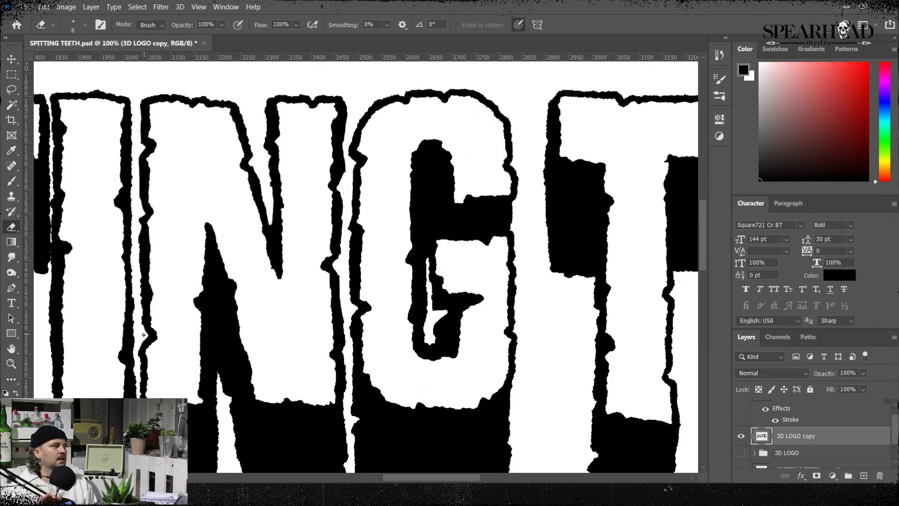
mouse_move(436, 333)
left_mouse_down()
mouse_move(423, 313)
mouse_move(427, 280)
mouse_move(579, 270)
left_mouse_up()
mouse_move(239, 342)
left_mouse_down()
mouse_move(239, 228)
mouse_move(238, 273)
left_mouse_up()
left_click_drag(236, 229, 241, 106)
scroll(241, 107, "left", 6)
mouse_move(206, 79)
left_mouse_down()
mouse_move(209, 232)
mouse_move(209, 141)
mouse_move(193, 247)
left_mouse_up()
mouse_move(390, 249)
left_mouse_down()
mouse_move(526, 211)
mouse_move(618, 242)
left_mouse_up()
Step: Clean up the remaining letter gaps with the eraser, including the left edge of the first E in TEETH
key("ctrl+0")
key("ctrl+plus")
key("ctrl+plus")
key("ctrl+plus")
key("ctrl+plus")
mouse_move(368, 176)
left_mouse_down()
mouse_move(368, 138)
mouse_move(369, 183)
left_mouse_up()
mouse_move(373, 72)
left_mouse_down()
mouse_move(342, 185)
mouse_move(341, 263)
mouse_move(348, 267)
left_mouse_up()
scroll(471, 338, "right", 3)
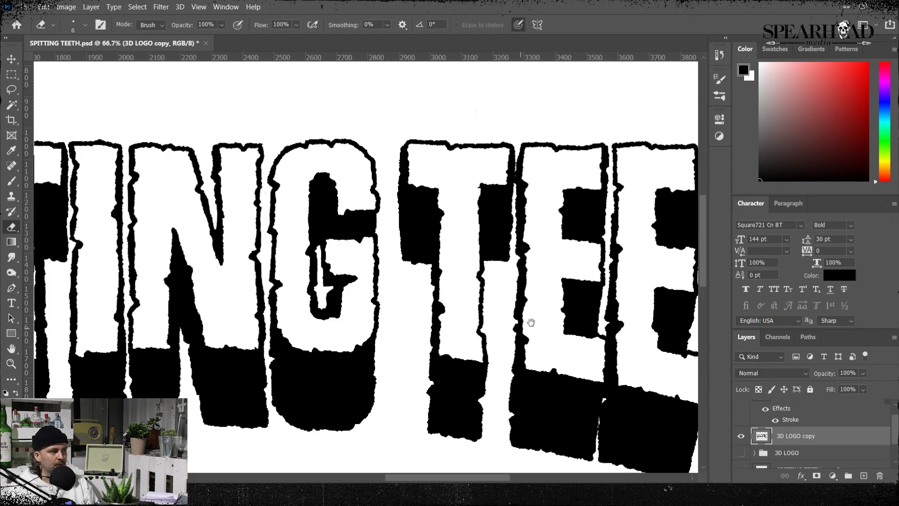
left_click_drag(515, 160, 517, 249)
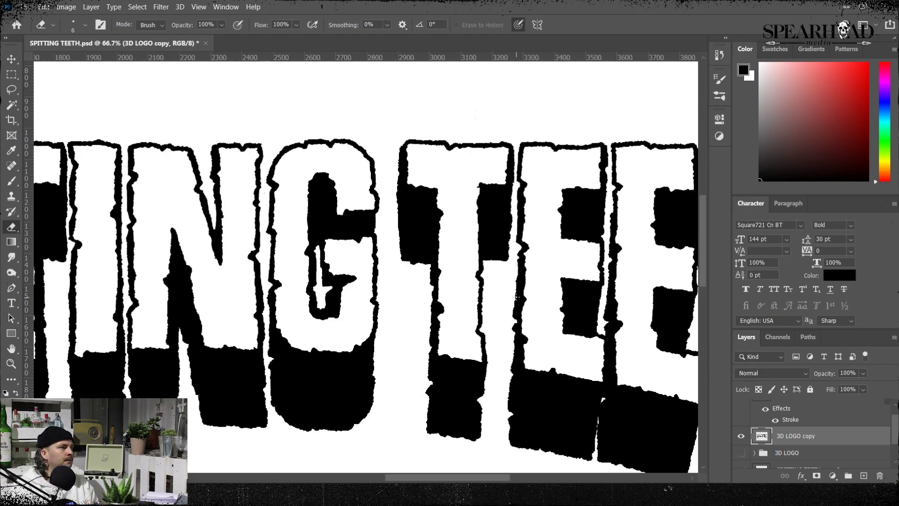
left_click_drag(516, 297, 515, 372)
key("ctrl+minus")
key("ctrl+minus")
key("ctrl+minus")
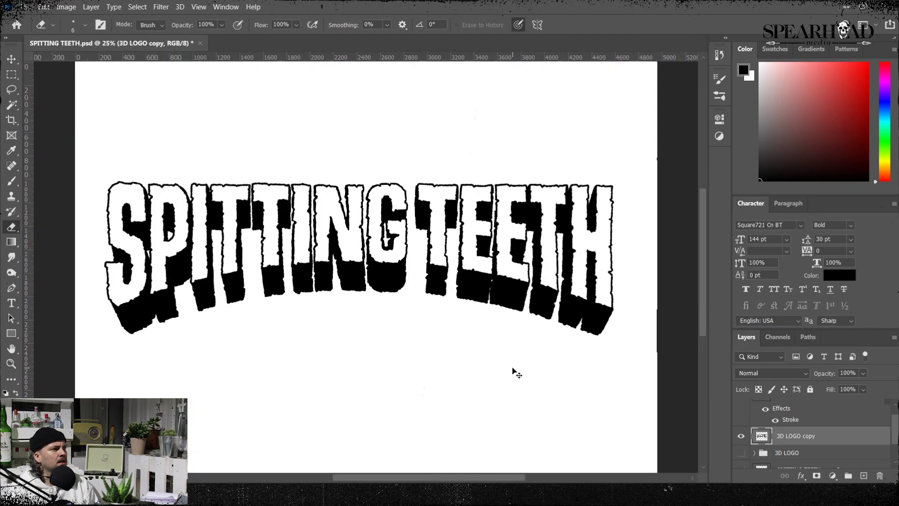
Step: Touch up the inner opening of the G with black using the Brush tool
key("ctrl+plus")
key("ctrl+plus")
key("ctrl+plus")
key("b")
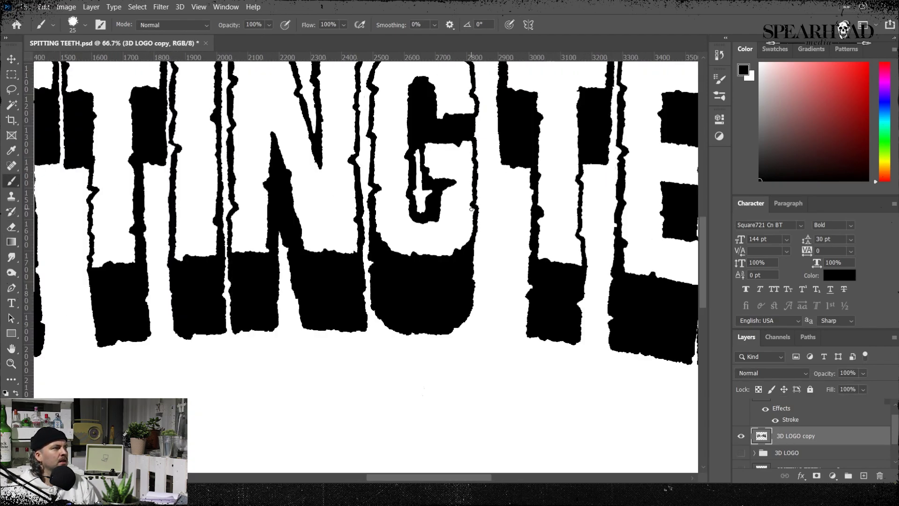
left_click_drag(420, 149, 426, 214)
key("ctrl+minus")
key("ctrl+minus")
key("ctrl+minus")
key("ctrl+minus")
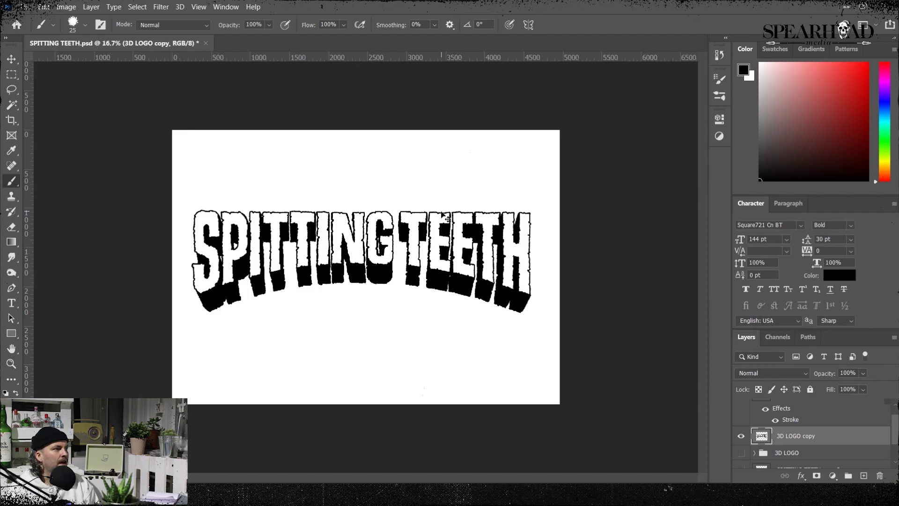
Step: Add a new layer above Layer 1 and name it detailing
key("ctrl+plus")
key("ctrl+plus")
key("ctrl+plus")
scroll(792, 428, "up", 1)
left_click(786, 409)
left_click(766, 423)
left_click(765, 424)
left_click(863, 476)
double_click(796, 411)
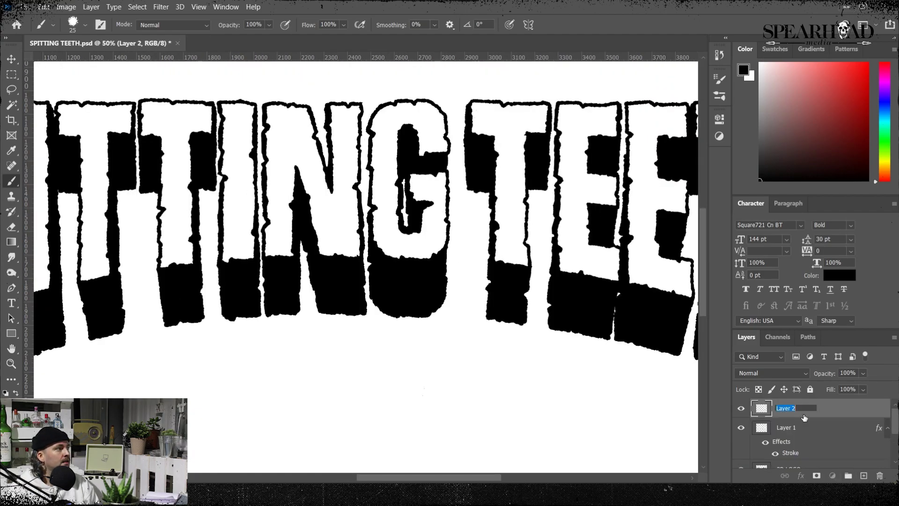
type("detailing")
key("Return")
Step: Choose a size 13 brush for the detail lines, trying out strokes below the lettering and undoing them
left_click_drag(377, 278, 604, 253)
left_click_drag(275, 382, 623, 373)
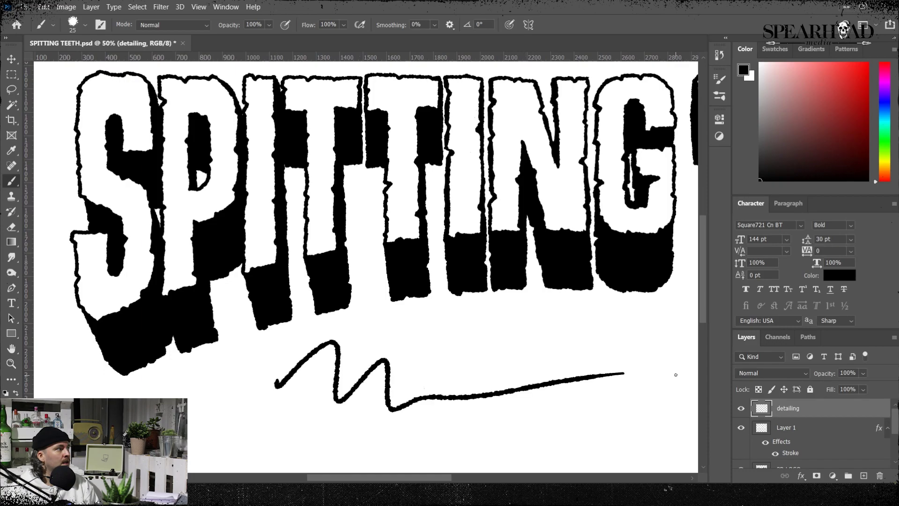
key("ctrl+z")
left_click(84, 25)
left_click(130, 154)
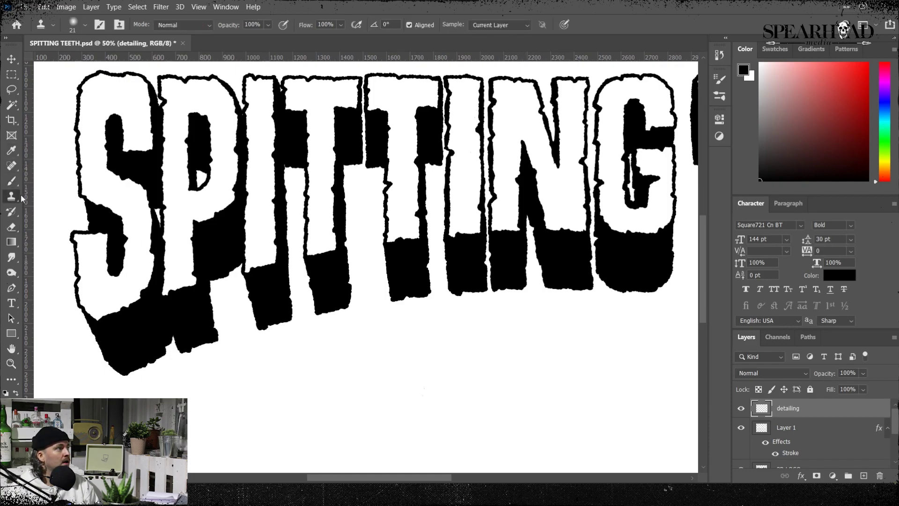
left_click_drag(236, 323, 546, 417)
key("ctrl+z")
Step: Draw jagged black crack lines across the S, the P and the top of the first I in SPITTING
left_click_drag(80, 278, 101, 262)
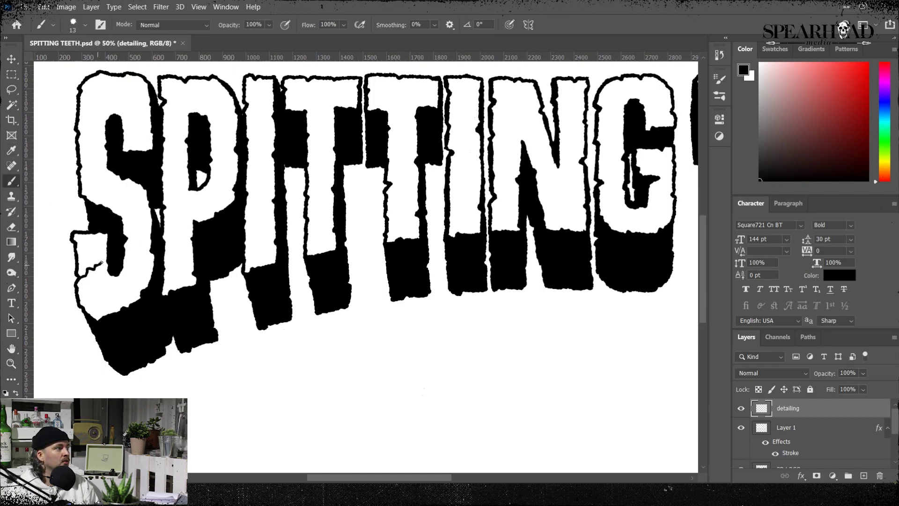
left_click_drag(78, 133, 107, 165)
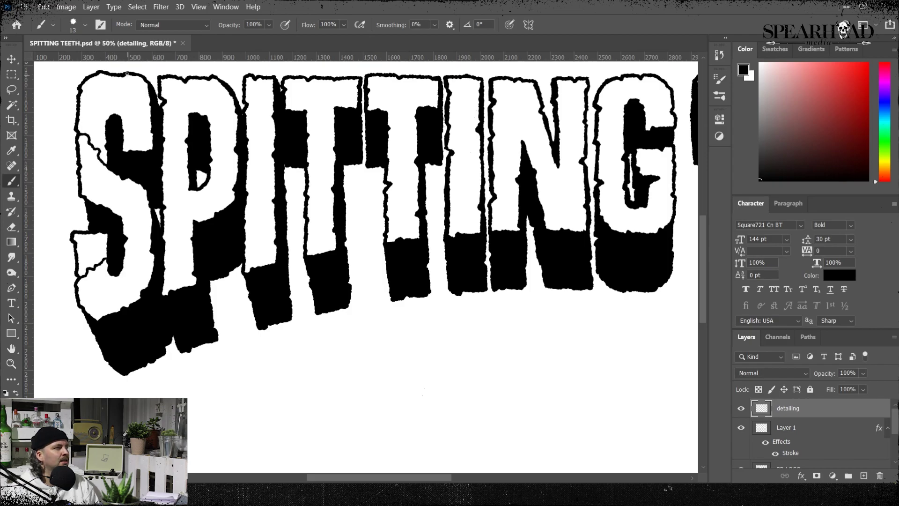
mouse_move(127, 73)
left_mouse_down()
mouse_move(147, 99)
mouse_move(184, 81)
left_mouse_up()
left_click_drag(189, 187, 212, 207)
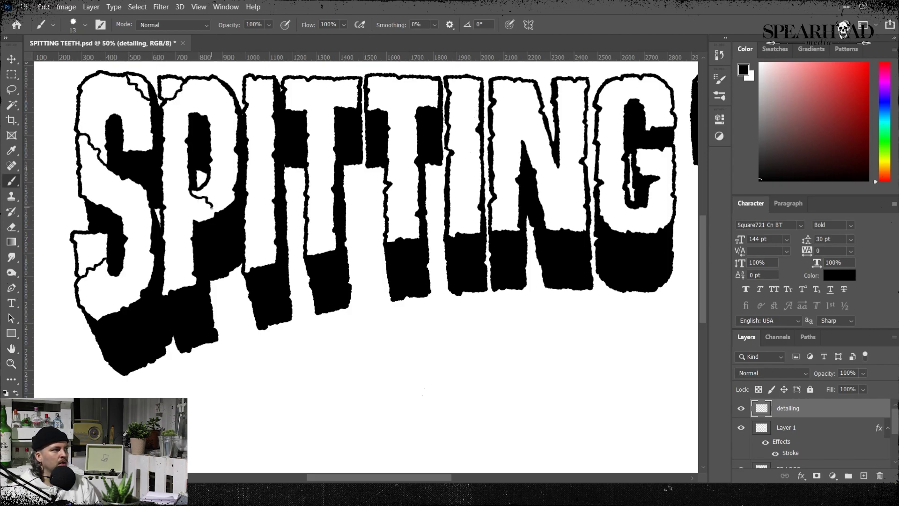
left_click_drag(128, 239, 153, 203)
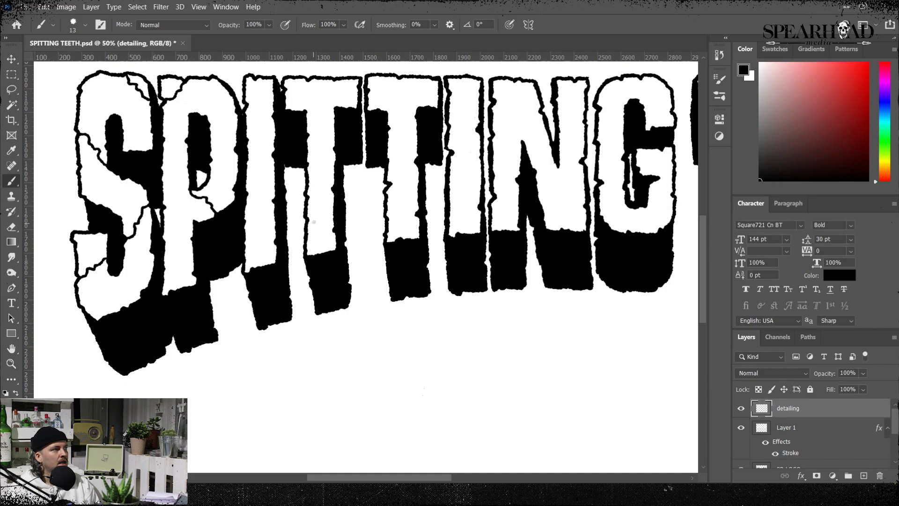
left_click_drag(171, 290, 164, 268)
left_click_drag(259, 80, 273, 97)
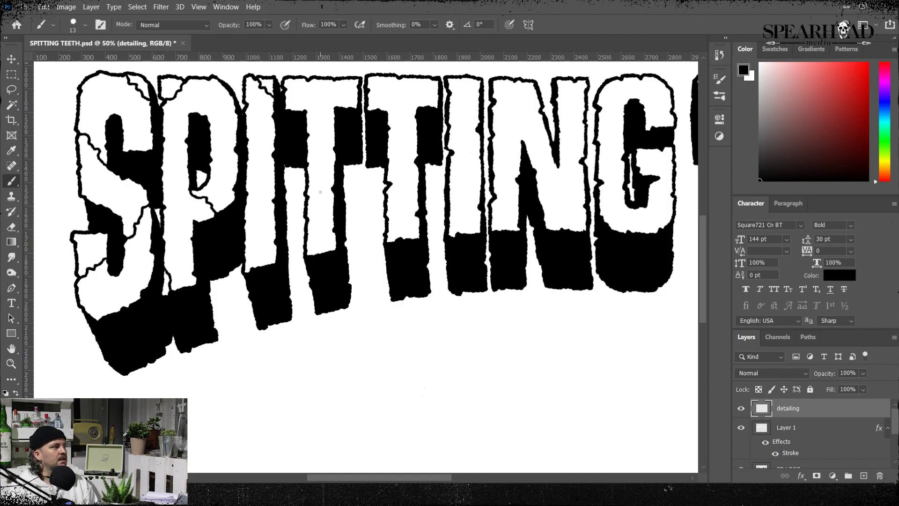
Step: Draw crack lines on both Ts of SPITTING and on the lower part of the first I
left_click_drag(308, 198, 320, 188)
left_click_drag(308, 134, 322, 145)
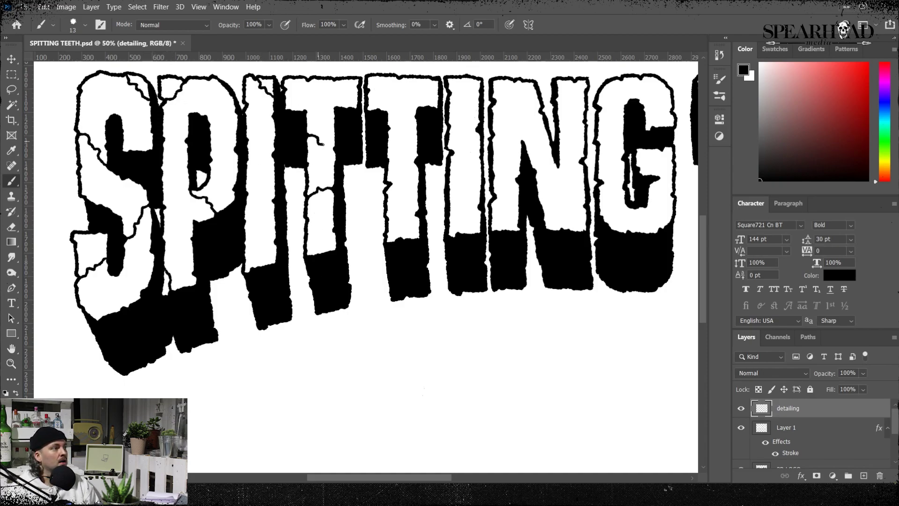
mouse_move(252, 226)
left_mouse_down()
mouse_move(278, 235)
mouse_move(262, 202)
mouse_move(254, 219)
mouse_move(247, 197)
left_mouse_up()
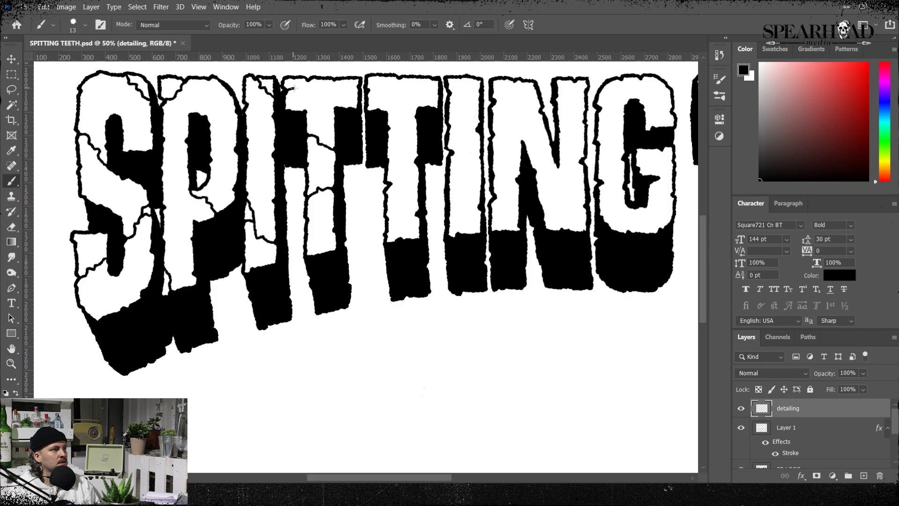
left_click_drag(292, 88, 310, 72)
left_click_drag(419, 212, 390, 182)
left_click_drag(423, 106, 399, 65)
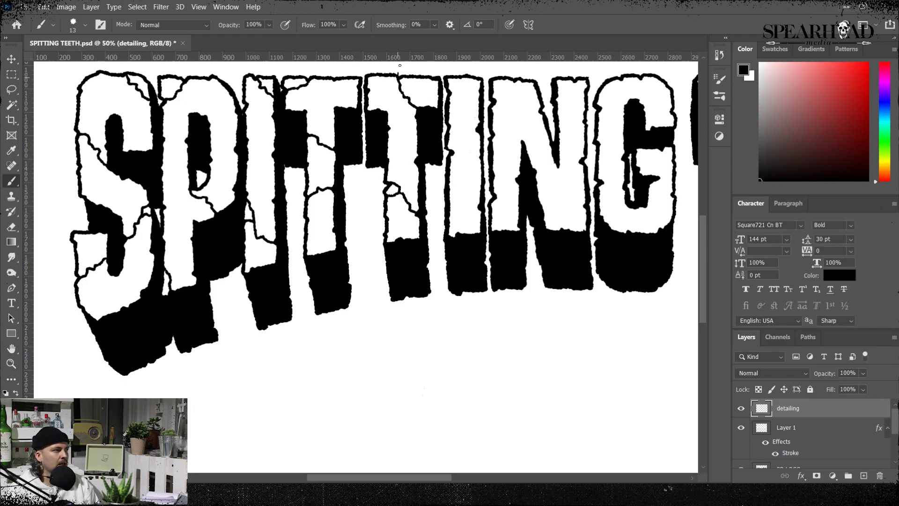
Step: Draw crack lines across the second I, the N and the G of SPITTING
left_click_drag(478, 204, 449, 206)
mouse_move(494, 102)
left_mouse_down()
mouse_move(515, 104)
mouse_move(525, 143)
left_mouse_up()
left_click_drag(521, 118, 542, 111)
left_click_drag(586, 206, 566, 218)
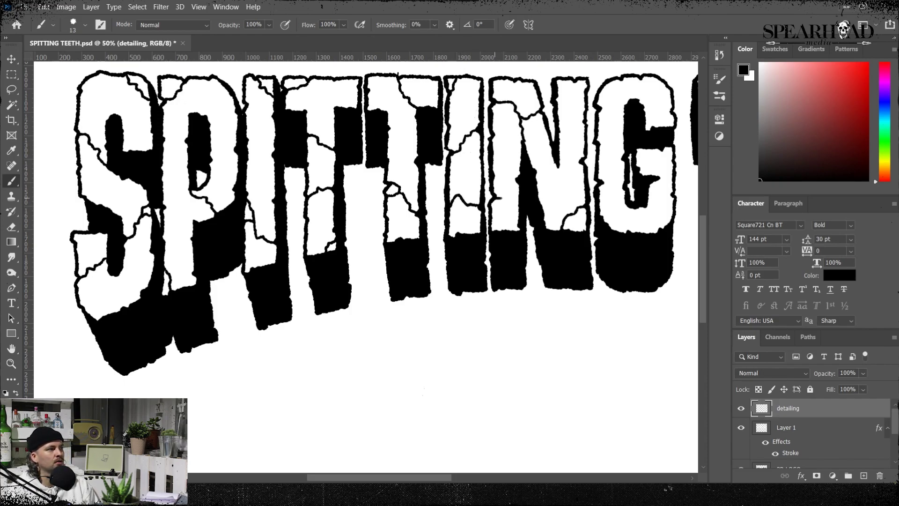
left_click_drag(500, 198, 519, 223)
left_click_drag(627, 85, 635, 99)
left_click_drag(620, 159, 604, 182)
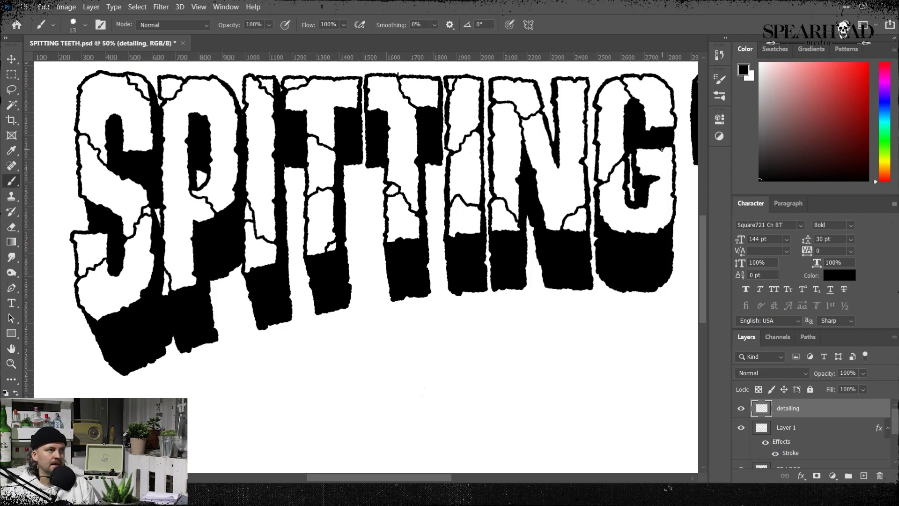
left_click_drag(675, 149, 659, 160)
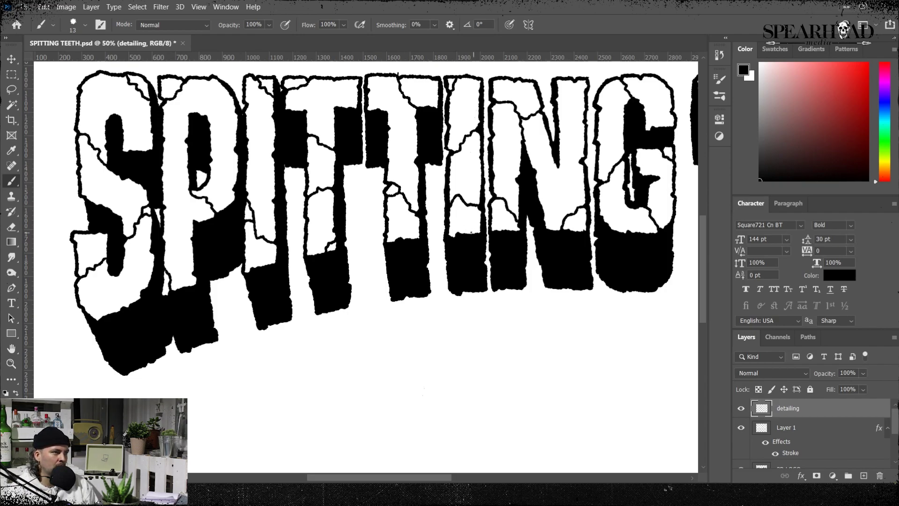
Step: Draw crack lines across the first T and both Es of TEETH
left_click_drag(577, 220, 247, 241)
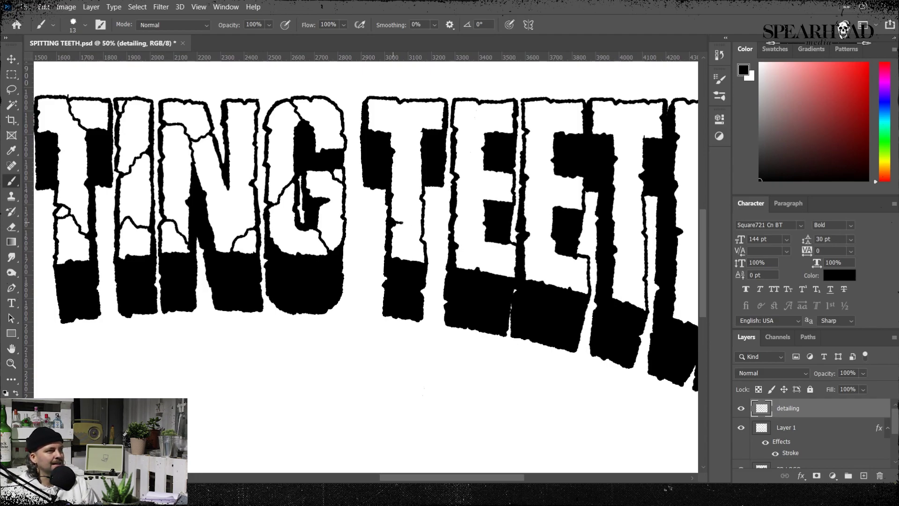
left_click_drag(399, 223, 421, 200)
left_click_drag(393, 130, 403, 103)
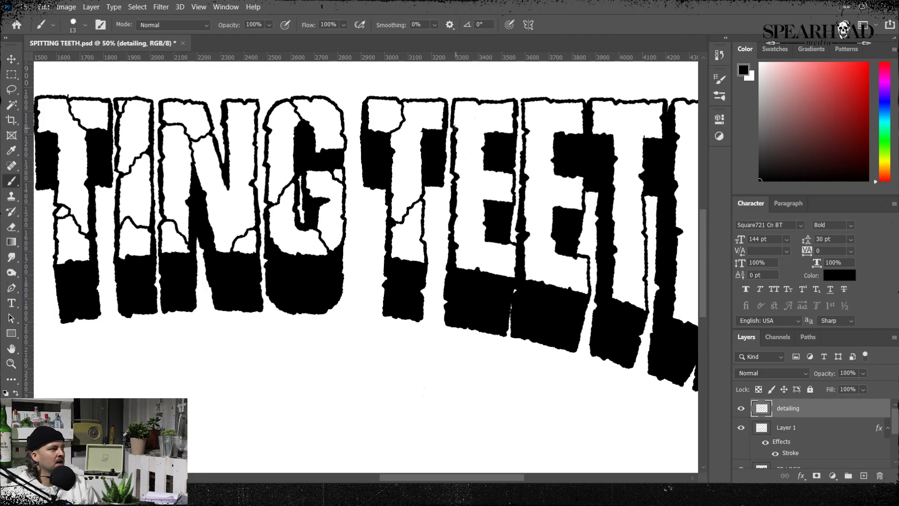
mouse_move(456, 128)
left_mouse_down()
mouse_move(476, 103)
mouse_move(467, 121)
mouse_move(485, 132)
left_mouse_up()
left_click_drag(457, 245, 484, 224)
left_click_drag(515, 267, 499, 273)
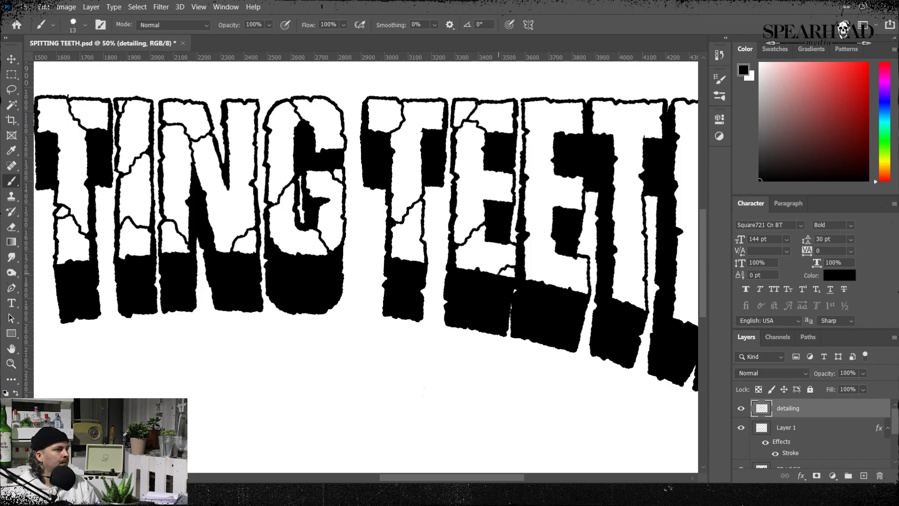
left_click_drag(526, 183, 558, 175)
left_click_drag(526, 238, 553, 233)
left_click_drag(569, 288, 579, 257)
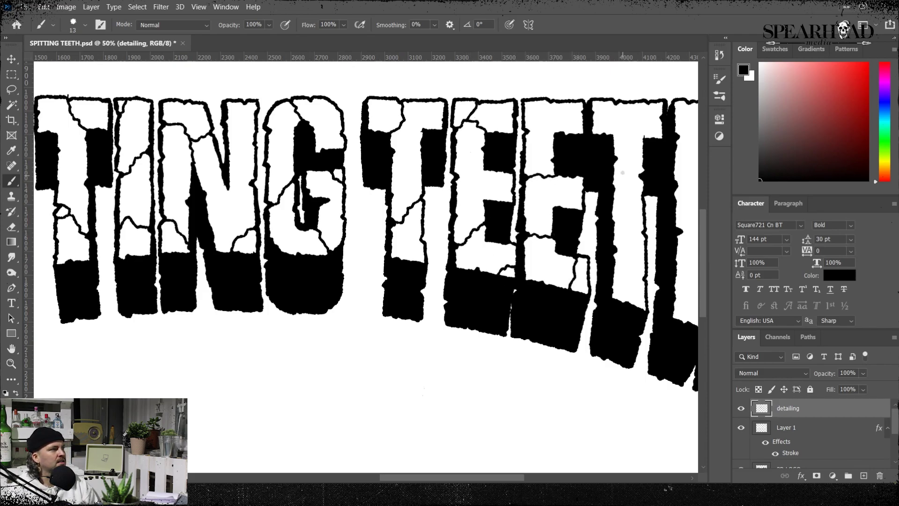
Step: Draw jagged crack lines on the top of the second E and across the second T of TEETH
left_click_drag(565, 114, 583, 99)
left_click_drag(616, 159, 640, 198)
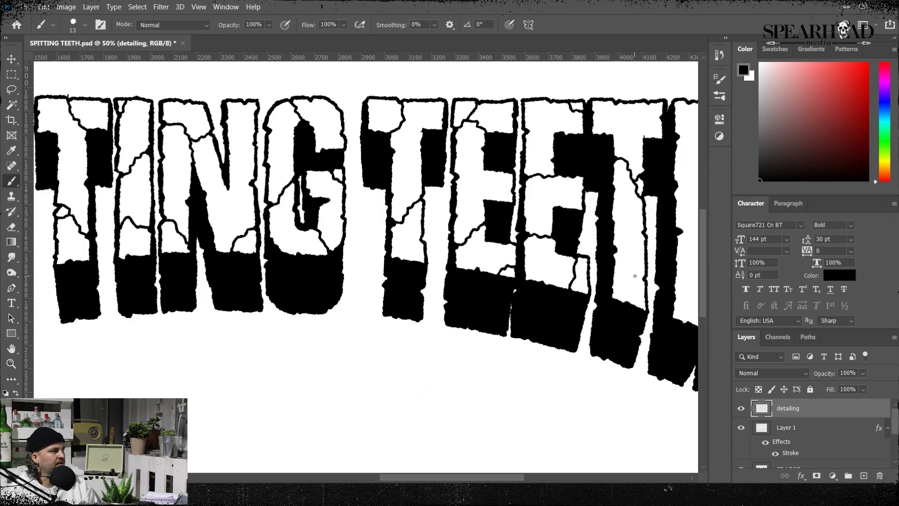
mouse_move(643, 279)
left_mouse_down()
mouse_move(621, 254)
mouse_move(643, 280)
left_mouse_up()
key("ctrl+z")
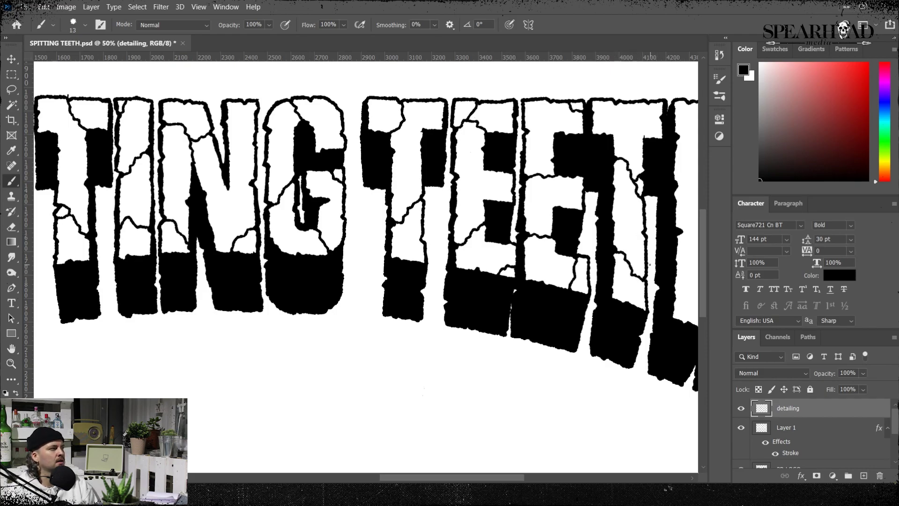
left_click_drag(602, 112, 616, 102)
Step: Draw crack lines on the middle, upper corner and both lower legs of the H in TEETH
left_click_drag(629, 322, 429, 342)
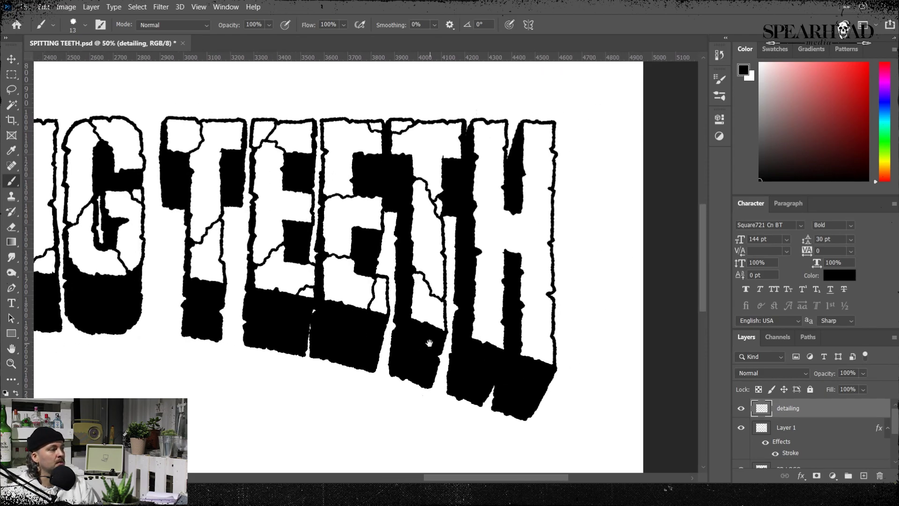
left_click_drag(476, 250, 490, 248)
left_click_drag(542, 132, 552, 148)
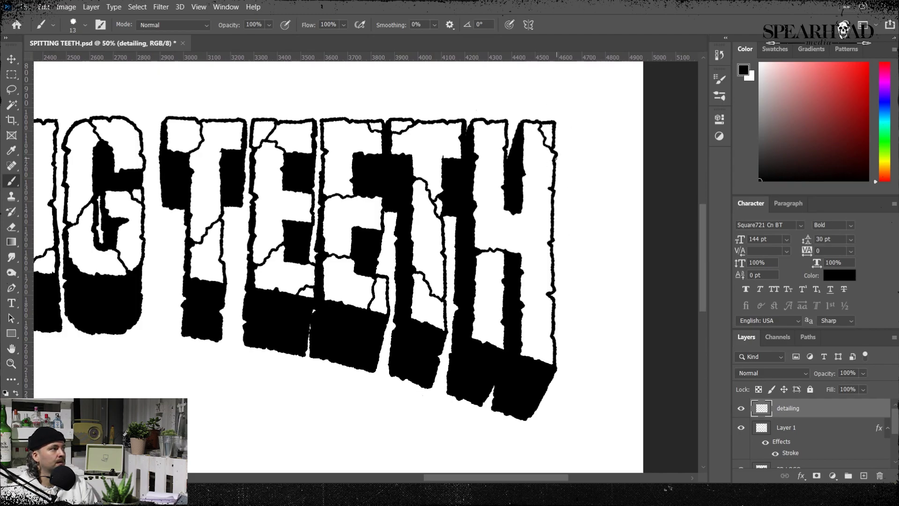
left_click_drag(523, 305, 546, 293)
left_click_drag(501, 321, 488, 342)
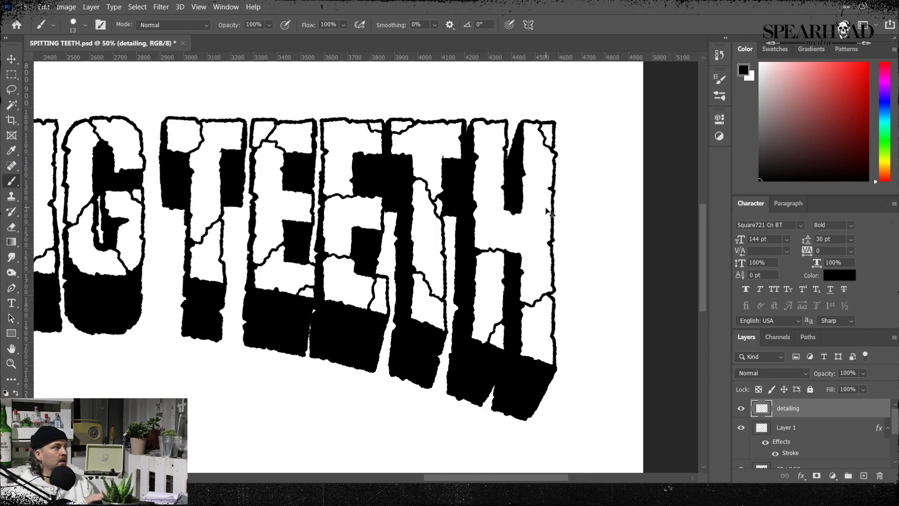
Step: Add a new layer above the detailing layer and name it texture
key("ctrl+0")
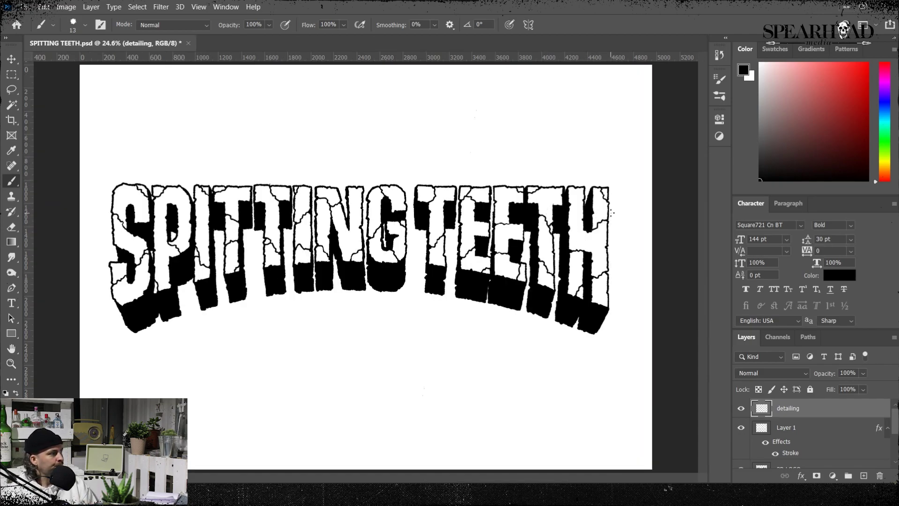
scroll(614, 260, "up", 1)
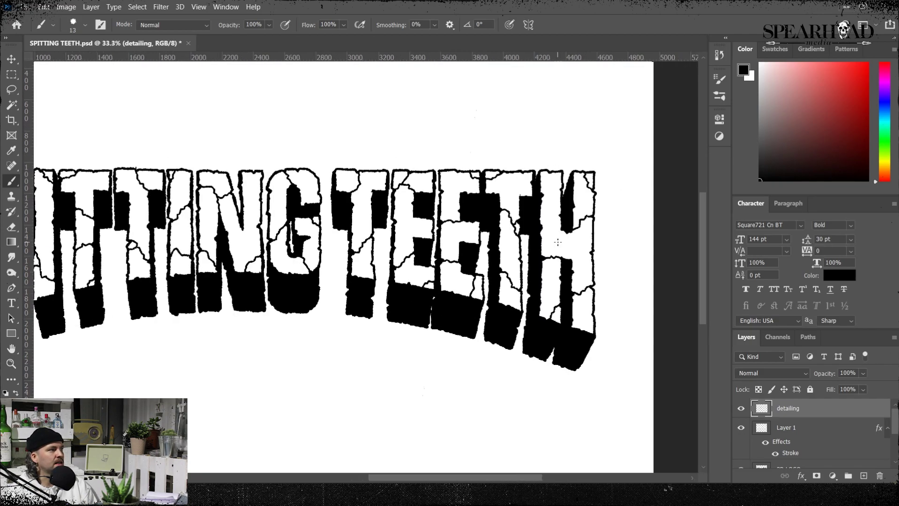
left_click_drag(438, 324, 553, 311)
left_click(860, 478)
double_click(788, 407)
type("texture")
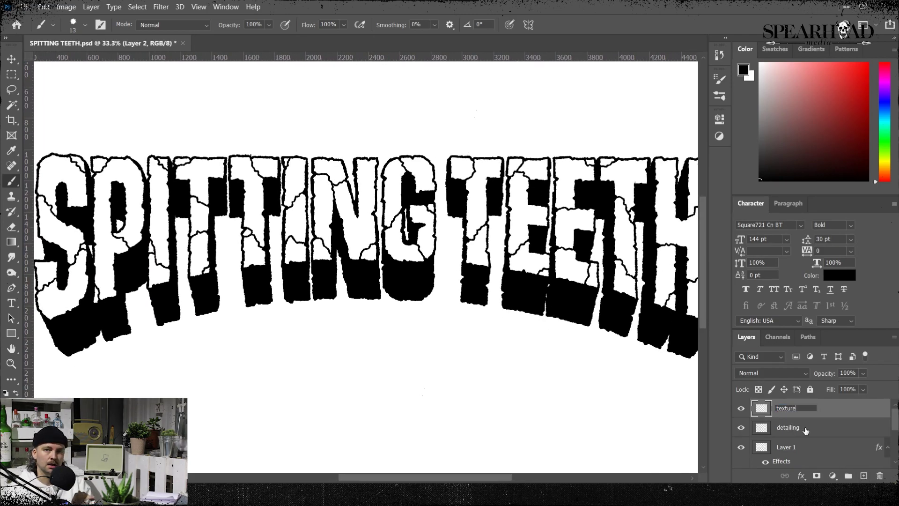
key("Return")
Step: Stipple small black dots in the cracked upper-right corner of the S and the upper-left corner of the P
scroll(467, 286, "up", 2)
left_click_drag(292, 211, 588, 275)
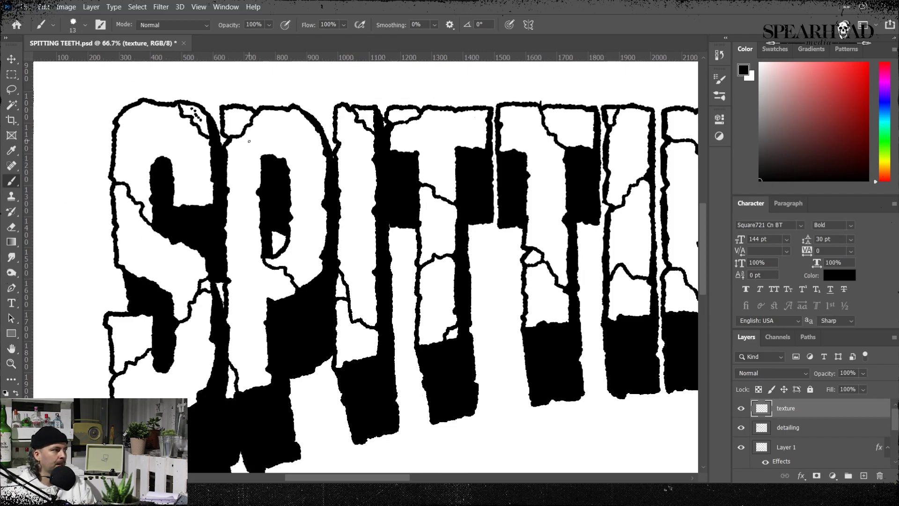
left_click(239, 120)
left_click(236, 124)
left_click(233, 126)
left_click(238, 126)
left_click(231, 130)
left_click(238, 130)
left_click(241, 131)
left_click(247, 114)
Step: Stipple dot clusters along the S's middle diagonal, its left side below the crack and its upper-left curve
left_click(179, 253)
left_click(189, 260)
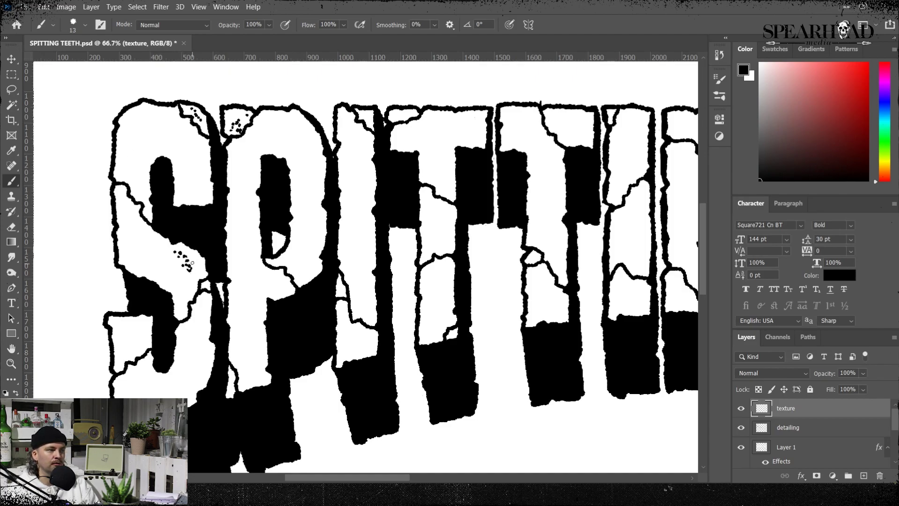
left_click(195, 265)
left_click(198, 271)
left_click(123, 218)
left_click(125, 238)
left_click(127, 255)
left_click(128, 134)
left_click(141, 113)
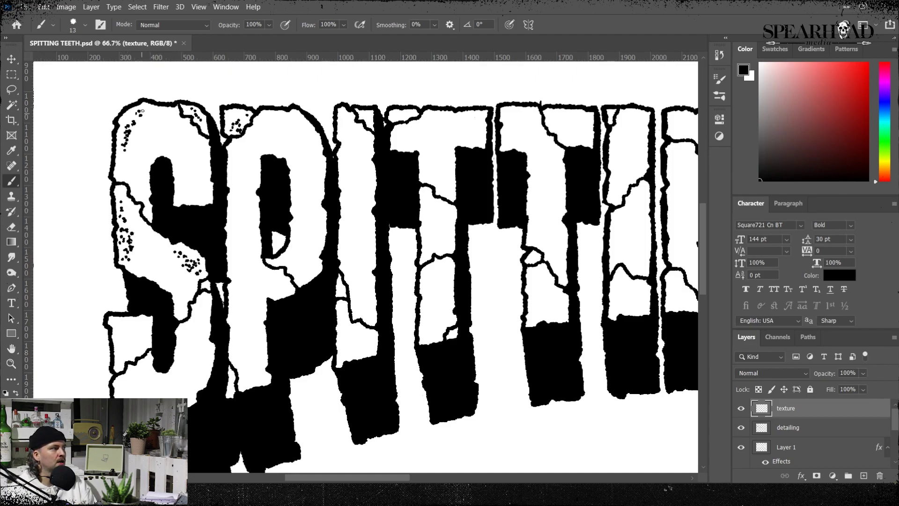
left_click(148, 116)
Step: Stipple dots on the S's upper and lower ends and down its lower-right curve
left_click(183, 187)
left_click(190, 196)
left_click(186, 175)
left_click(122, 333)
left_click(135, 325)
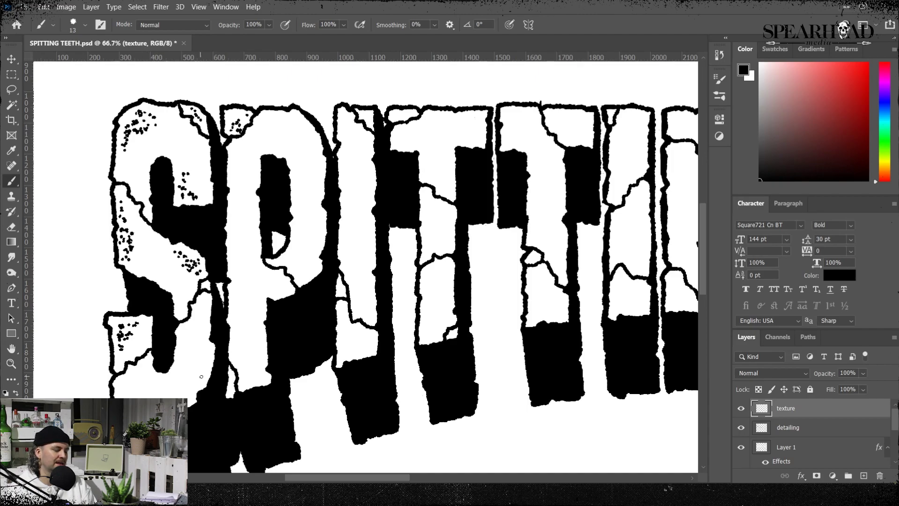
left_click(200, 360)
left_click(199, 333)
Step: Stipple dots down the lower stem of the P and along the underside of its bowl
left_click(237, 300)
left_click(239, 328)
left_click(241, 361)
left_click(296, 263)
left_click(308, 265)
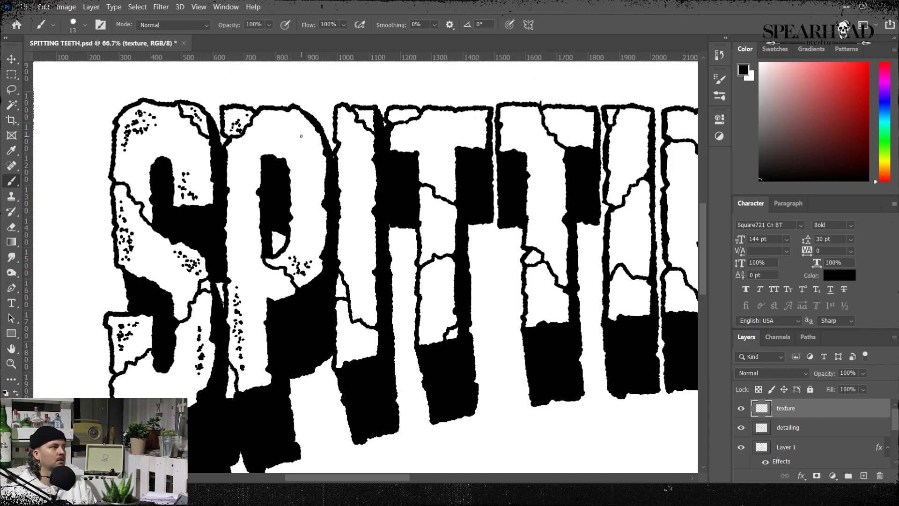
Step: Stipple dots along the right side of the P's bowl and on its upper stem
left_click(295, 154)
left_click(299, 166)
left_click(300, 177)
left_click(302, 188)
left_click(302, 199)
left_click(237, 189)
left_click(244, 193)
left_click(248, 202)
left_click(251, 211)
left_click(252, 219)
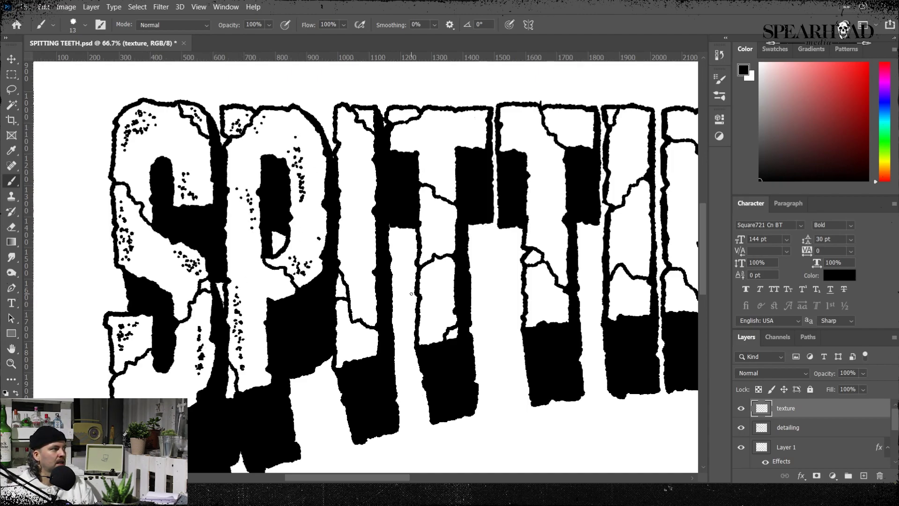
Step: Stipple dots down both edges and at the base of the first I in SPITTING
left_click(346, 160)
left_click(346, 169)
left_click(340, 288)
left_click(347, 346)
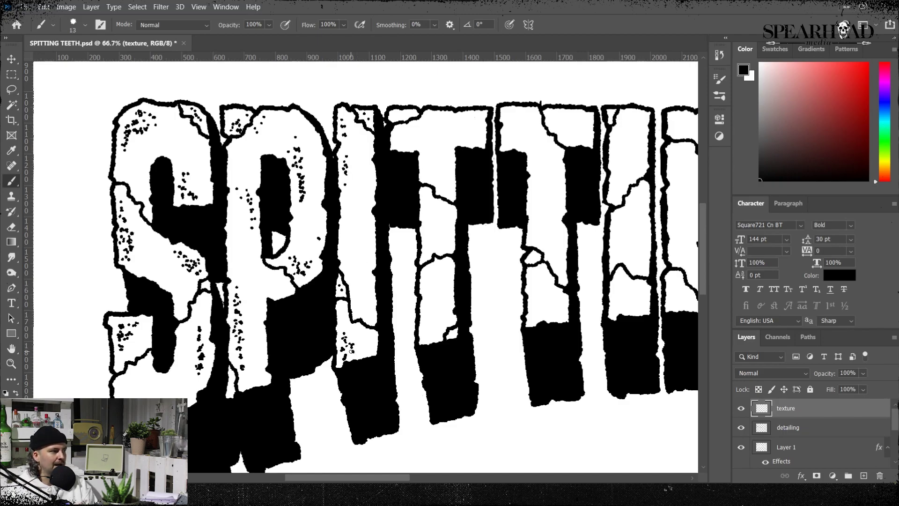
left_click(353, 351)
left_click(367, 226)
left_click(366, 248)
Step: Stipple dots on the right arm and down the cracked stem sections of the first T in SPITTING
left_click(430, 199)
left_click(442, 209)
left_click(438, 269)
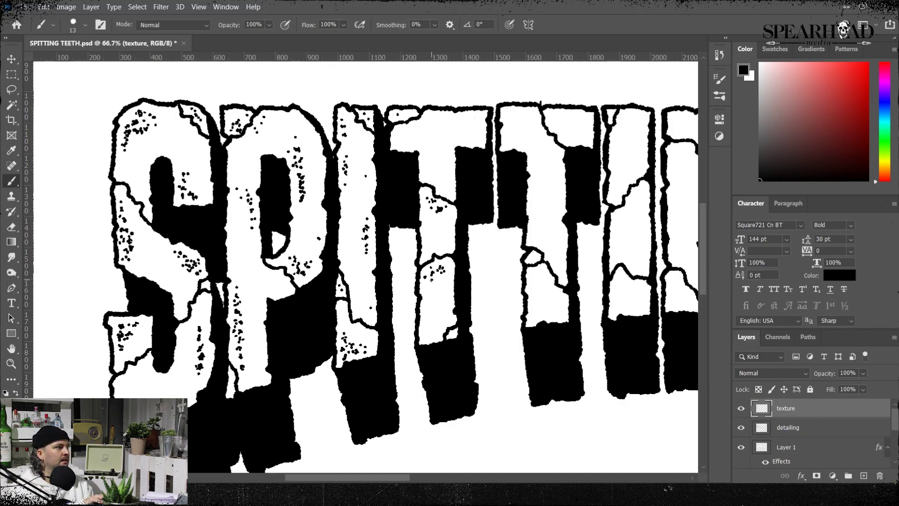
left_click(428, 322)
left_click(451, 118)
left_click(460, 120)
left_click(472, 125)
left_click(424, 141)
left_click(428, 146)
left_click(429, 159)
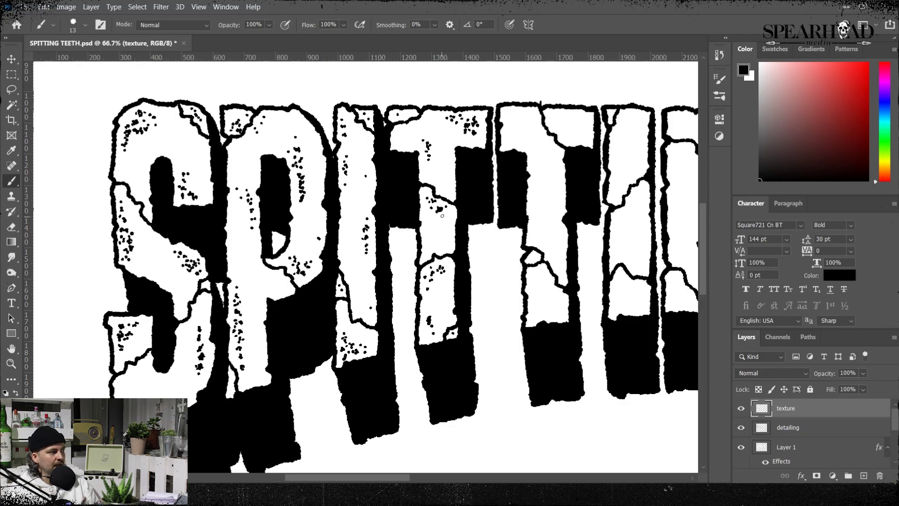
left_click(442, 215)
left_click(443, 225)
left_click(445, 234)
Step: Stipple dots on the stem, both arms and base of the second T in SPITTING
left_click(536, 288)
left_click(535, 279)
left_click(555, 168)
left_click(554, 187)
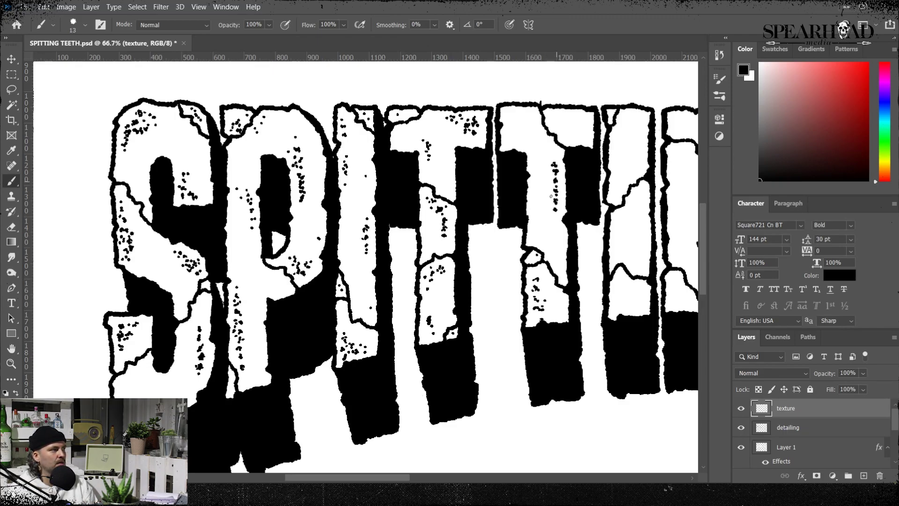
left_click(551, 200)
left_click(569, 122)
left_click(564, 121)
left_click(575, 128)
left_click(510, 136)
left_click(519, 138)
left_click(548, 246)
left_click(552, 256)
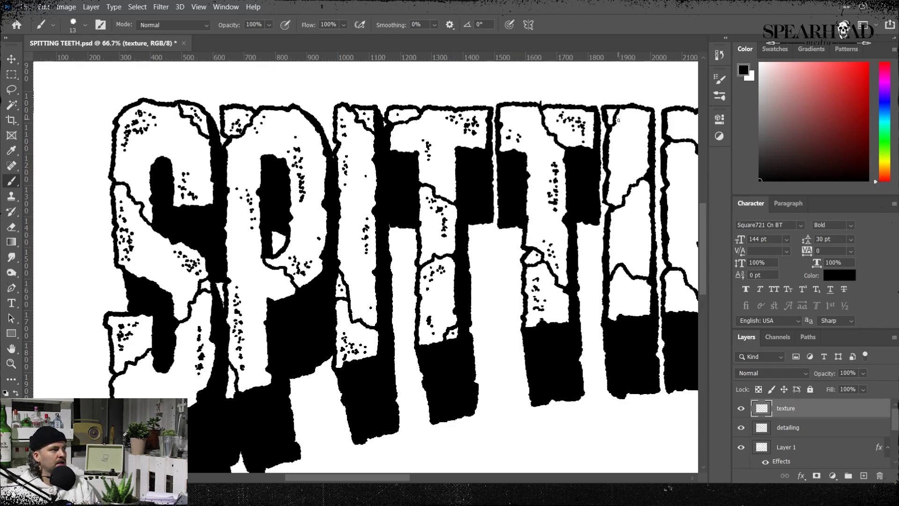
Step: Stipple dots in the upper, middle and lower cracked sections of the second I in SPITTING
left_click(621, 185)
left_click(618, 172)
left_click(620, 164)
left_click(637, 122)
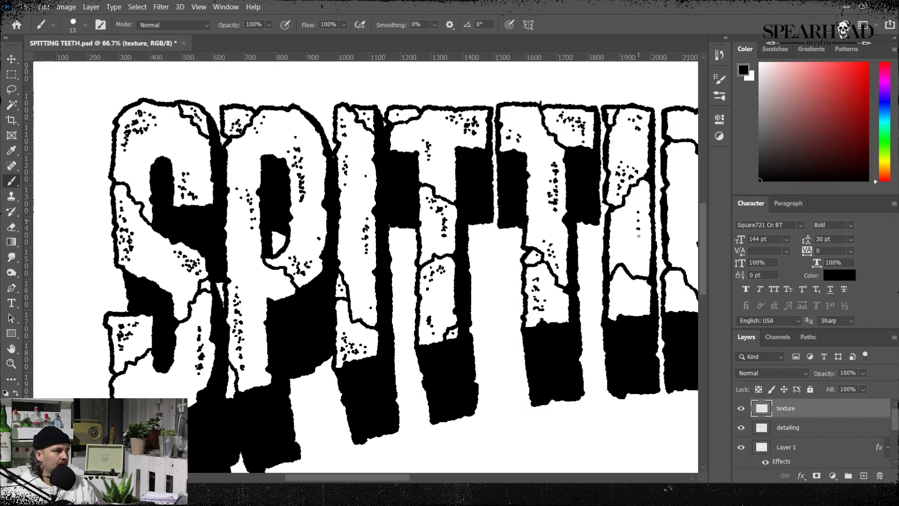
left_click(638, 236)
left_click(639, 263)
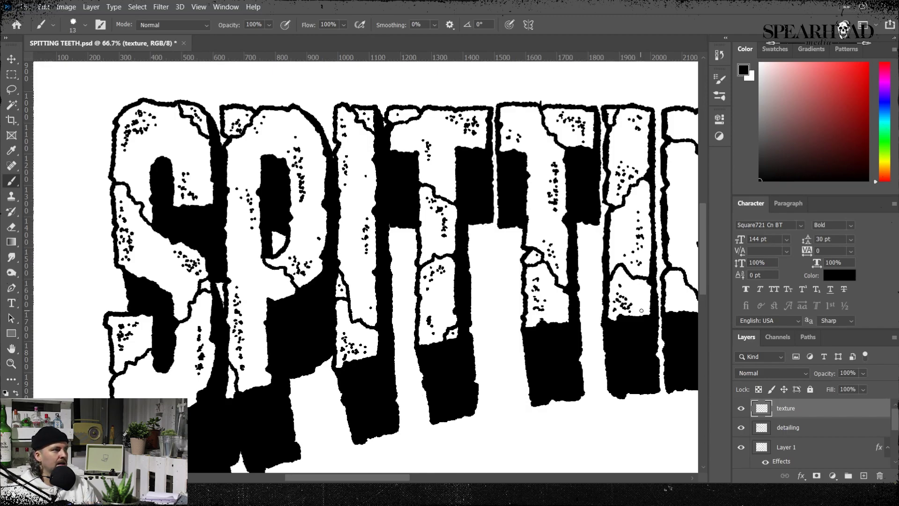
Step: Stipple dots on the upper-left corner and down the right upright of the N
left_click_drag(618, 329, 363, 311)
left_click(423, 100)
left_click(428, 96)
left_click(430, 101)
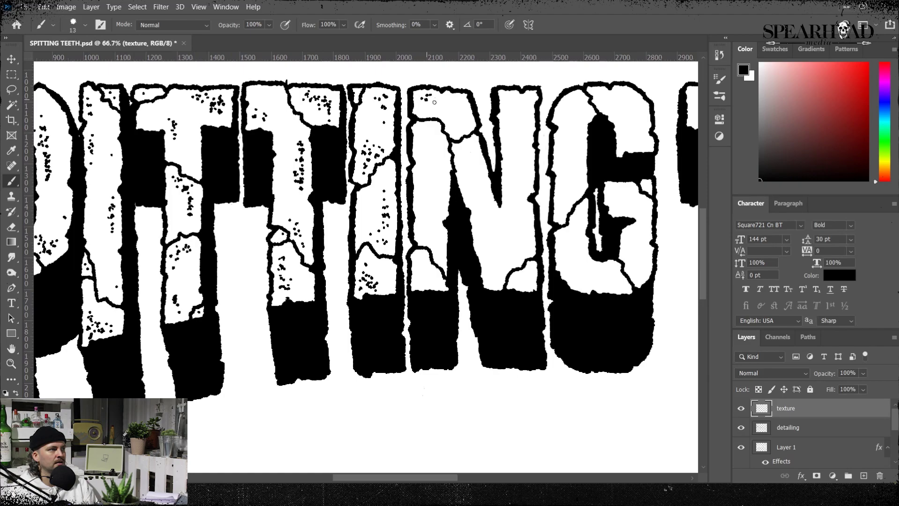
left_click(437, 100)
left_click(419, 109)
left_click(509, 110)
left_click(510, 126)
left_click(515, 99)
left_click(519, 108)
left_click(511, 161)
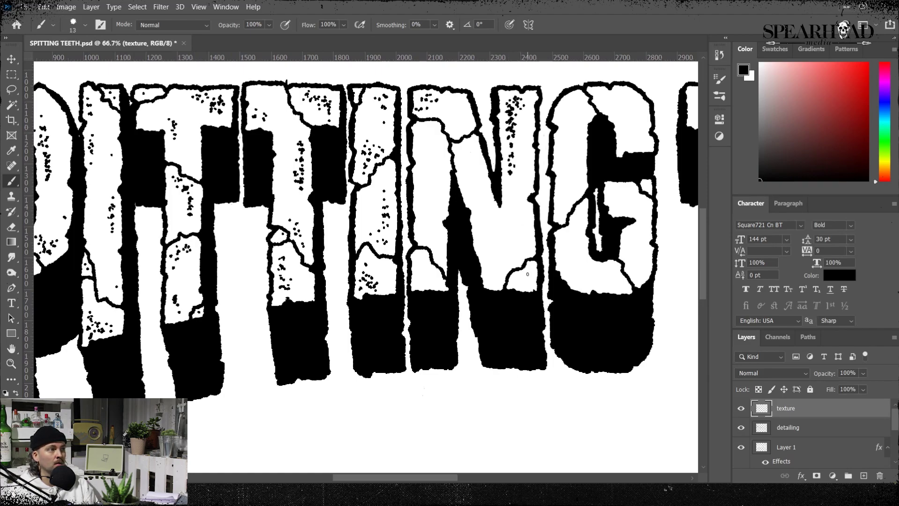
Step: Stipple dots on the N's lower diagonal, left upright and both lower corners
left_click(525, 282)
left_click(481, 238)
left_click(491, 253)
left_click(439, 206)
left_click(436, 170)
left_click(436, 185)
left_click(438, 197)
left_click(420, 276)
left_click(426, 280)
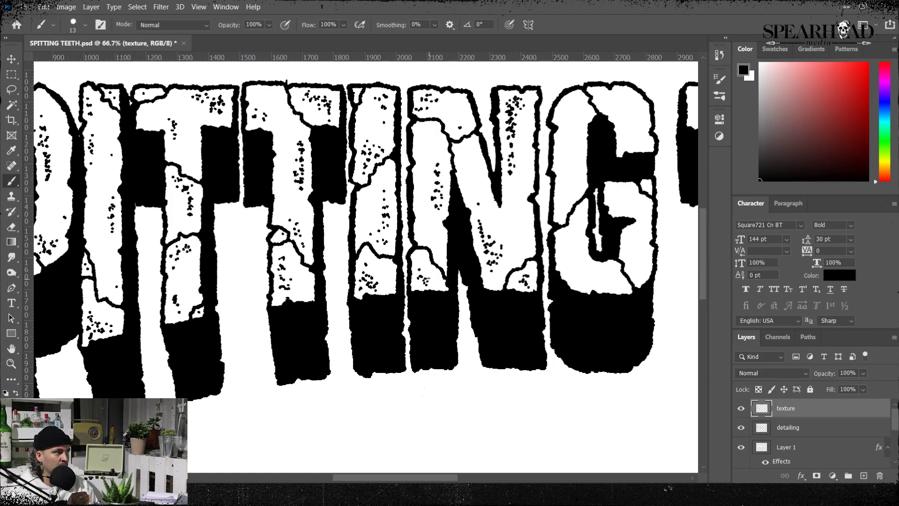
Step: Stipple dots on the upper left side and upper-right end of the G
left_click(563, 138)
left_click(561, 145)
left_click(560, 154)
left_click(625, 133)
left_click(624, 126)
left_click(629, 138)
left_click(633, 141)
left_click(627, 145)
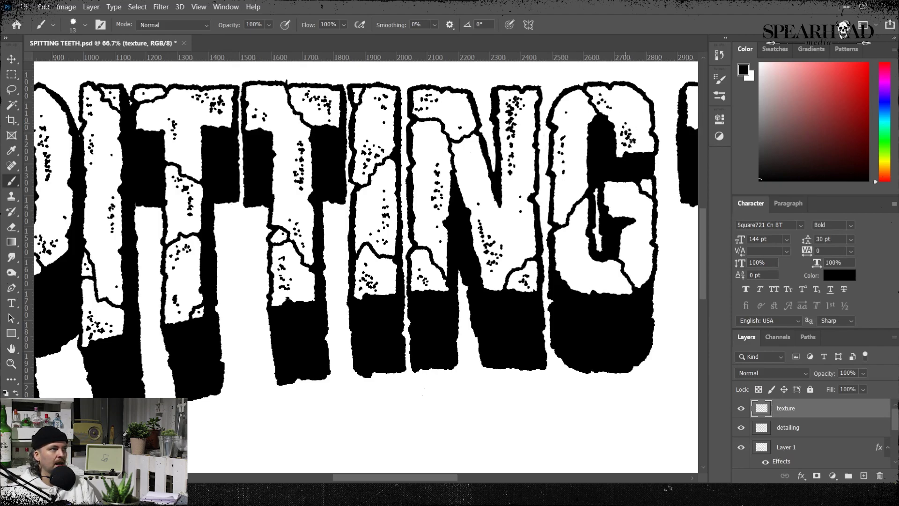
Step: Stipple dots on the G's crossbar, lower-left curve and upper-left curve
left_click(614, 194)
left_click(621, 202)
left_click(625, 208)
left_click(569, 255)
left_click(571, 272)
left_click(580, 281)
left_click(595, 281)
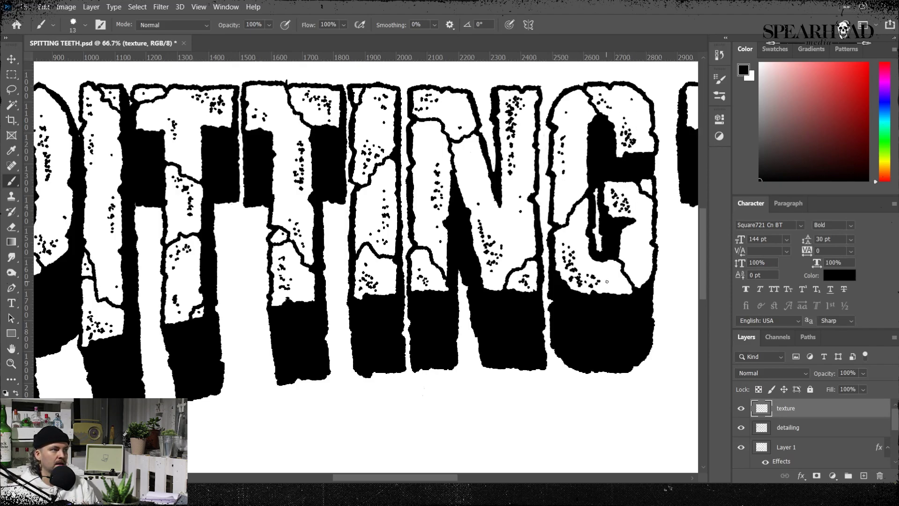
left_click(572, 105)
left_click(568, 121)
left_click(572, 111)
Step: Stipple dots on both arms, the stem and the base of the first T in TEETH
key("ctrl+0")
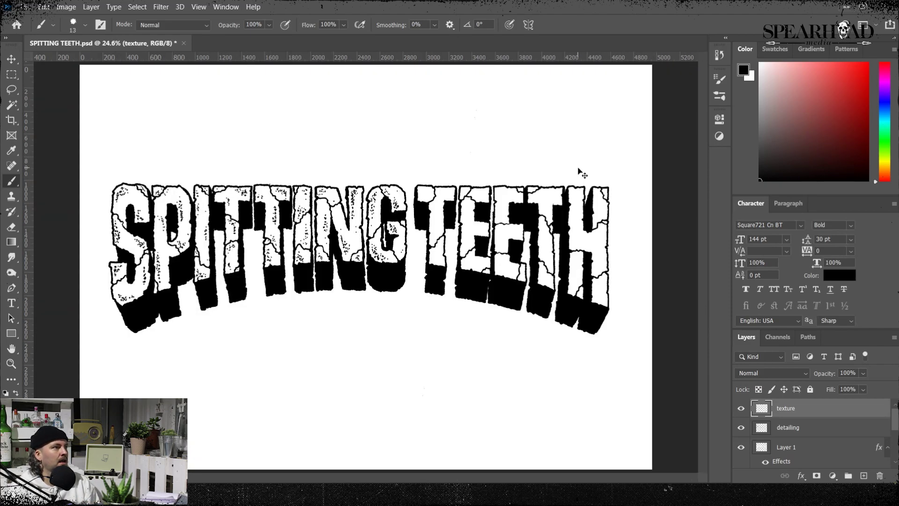
key("ctrl+plus")
key("ctrl+plus")
key("ctrl+plus")
key("ctrl+plus")
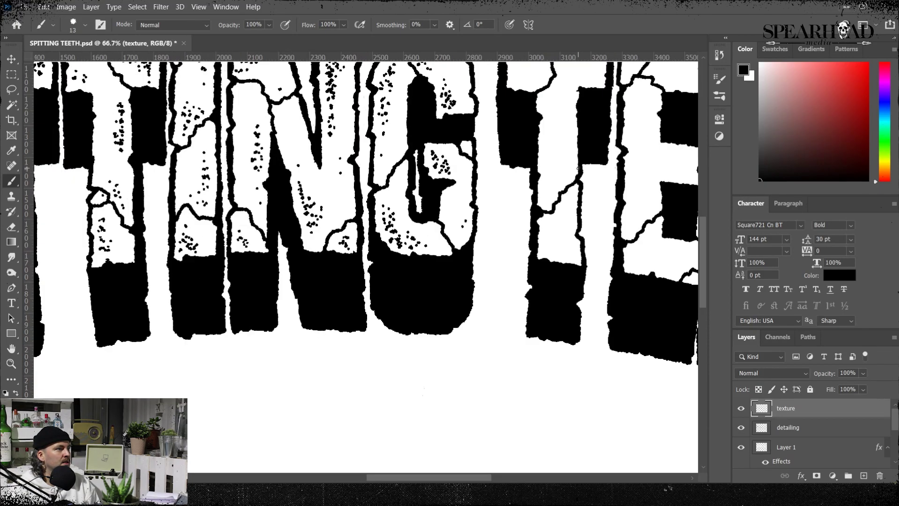
left_click_drag(560, 246, 403, 304)
left_click(362, 123)
left_click(372, 120)
left_click(433, 122)
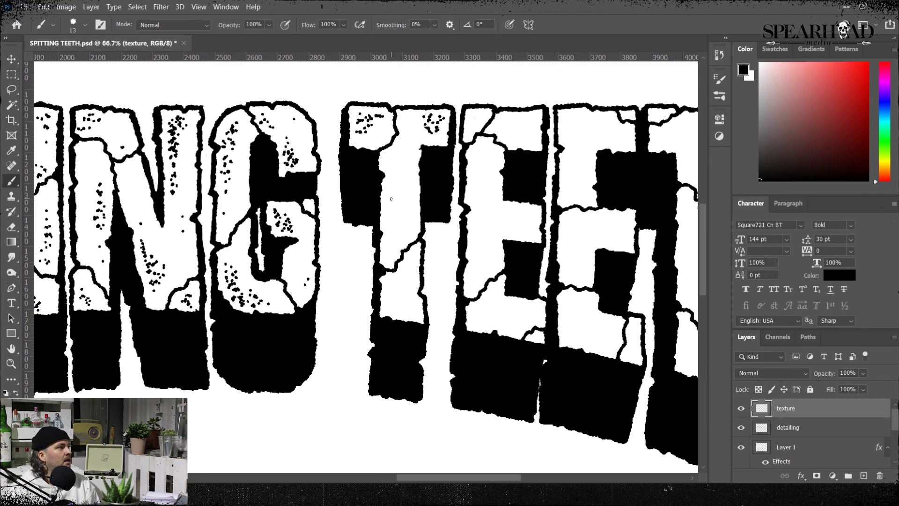
left_click(392, 196)
left_click(396, 219)
left_click(409, 288)
left_click(399, 303)
left_click(412, 311)
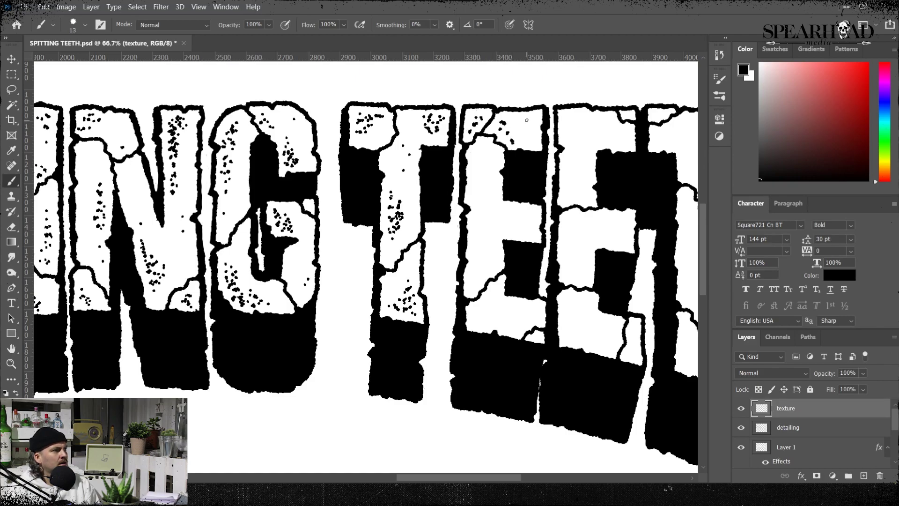
Step: Stipple black dots on the top arm, middle arm and stem of the first E in TEETH
left_click(527, 123)
left_click(528, 135)
left_click(517, 210)
left_click(523, 216)
left_click(530, 227)
left_click(480, 235)
left_click(489, 262)
left_click(480, 272)
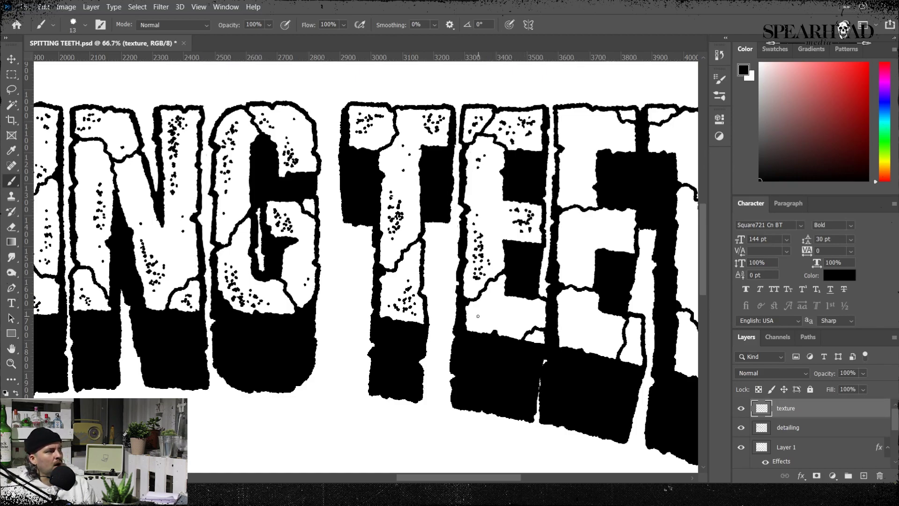
Step: Stipple dots along the base of the first E in TEETH
left_click(482, 310)
left_click(478, 318)
left_click(487, 320)
left_click(482, 324)
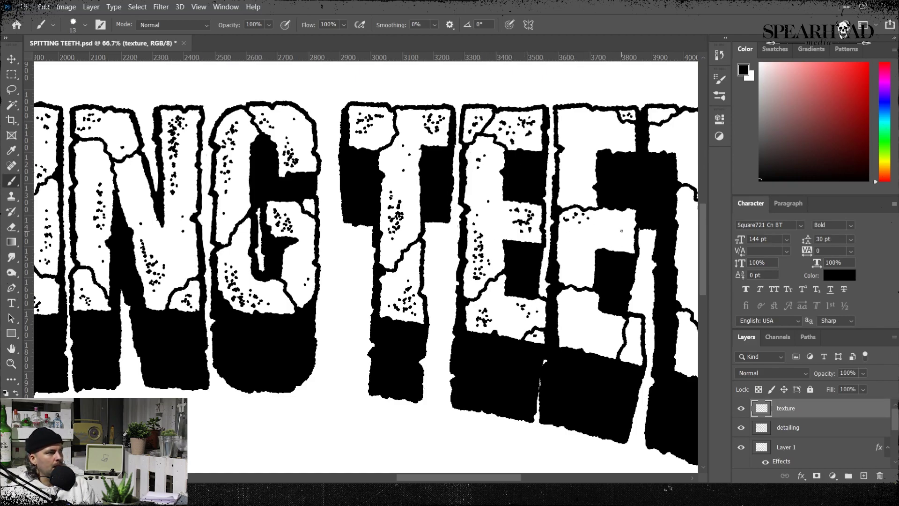
Step: Stipple dots on the middle arm and upper-left corner of the second E in TEETH
left_click(613, 241)
left_click(623, 230)
left_click(616, 234)
left_click(609, 241)
left_click(569, 122)
left_click(565, 131)
left_click(576, 123)
left_click(577, 134)
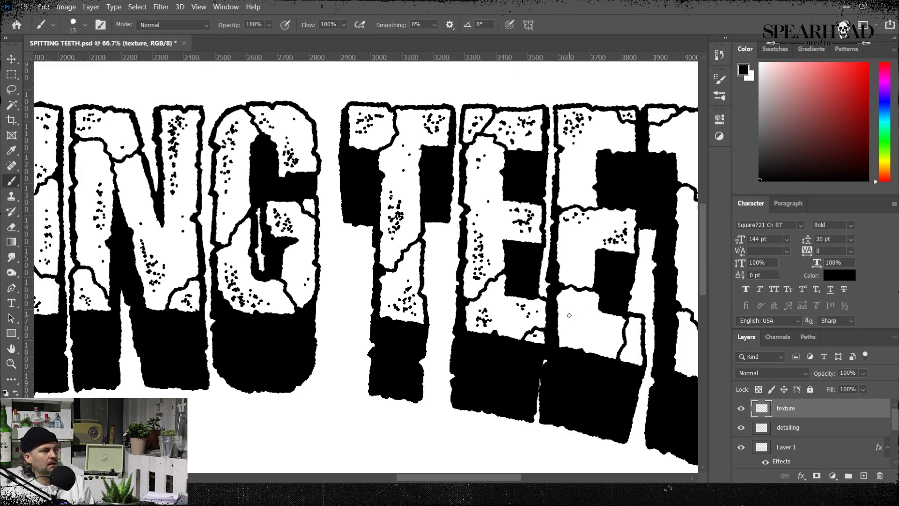
Step: Stipple dots on the base of the second E in TEETH
left_click(570, 326)
left_click(575, 338)
left_click(578, 325)
left_click(584, 336)
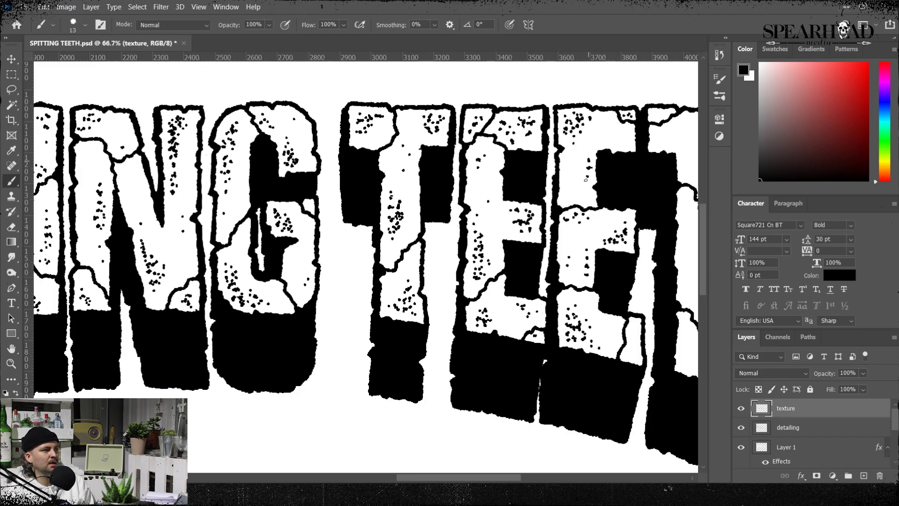
key("ctrl+minus")
key("ctrl+minus")
key("ctrl+minus")
key("ctrl+plus")
key("ctrl+plus")
key("ctrl+plus")
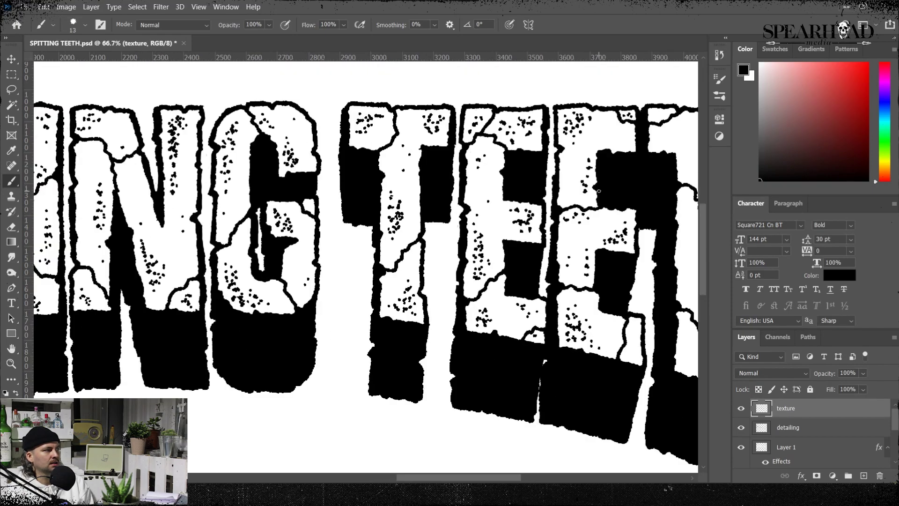
Step: Stipple dots across both arms of the second T in TEETH
left_click_drag(582, 304, 382, 307)
left_click(454, 131)
left_click(468, 138)
left_click(507, 143)
left_click(519, 123)
left_click(518, 112)
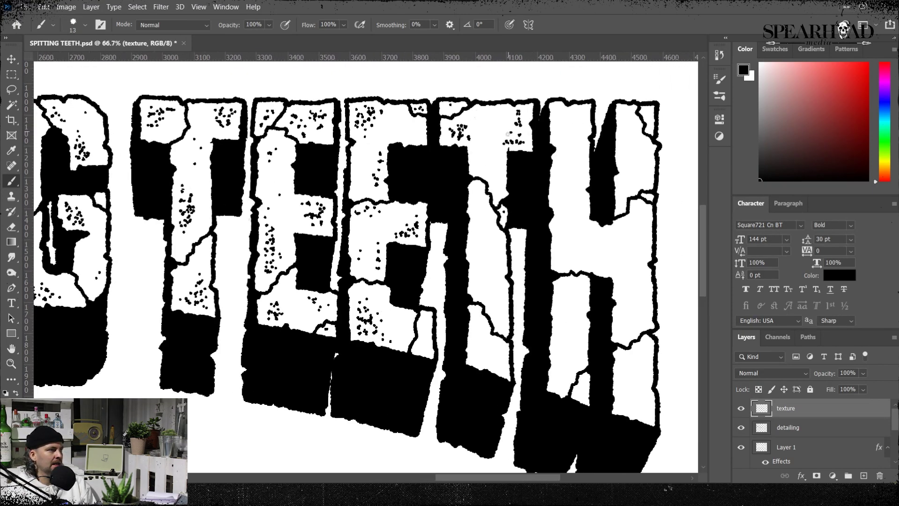
Step: Stipple dots down the stem and on the base of the second T in TEETH
left_click(476, 216)
left_click(479, 267)
left_click(477, 283)
left_click(486, 249)
left_click(482, 260)
left_click(477, 356)
left_click(486, 347)
left_click(493, 364)
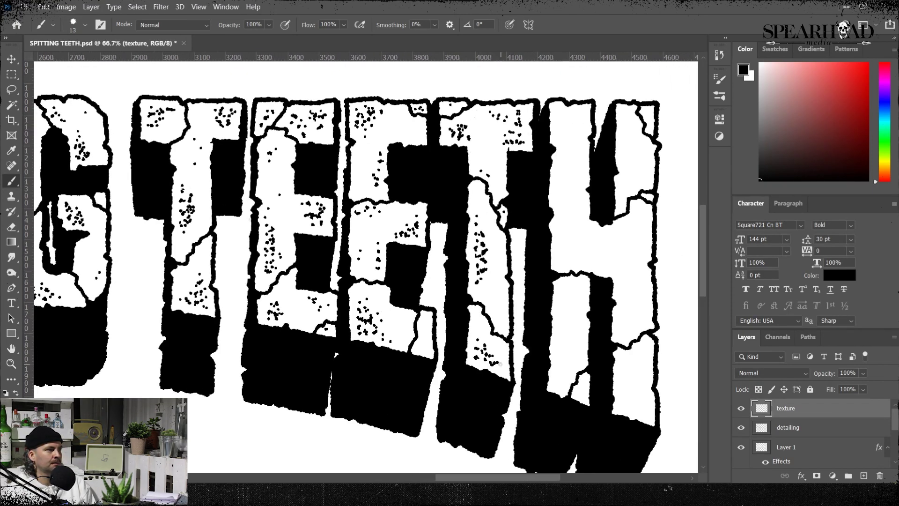
Step: Stipple dots on the H's left upright, from its upper end down to the crossbar
left_click(569, 125)
left_click(570, 117)
left_click(560, 120)
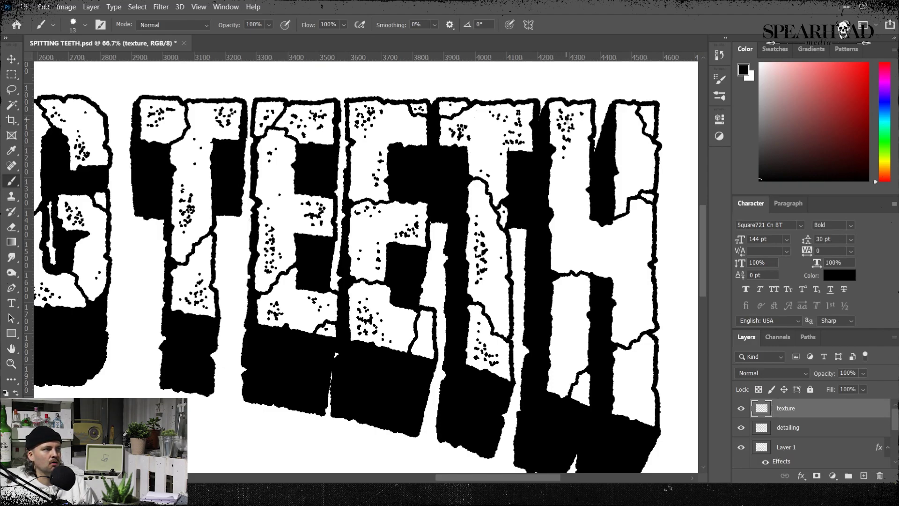
left_click(560, 206)
left_click(564, 226)
left_click(564, 247)
left_click(574, 239)
left_click(572, 243)
left_click(578, 248)
Step: Stipple dots at the crossbar's right end and on the upper right upright of the H
left_click(643, 235)
left_click(638, 256)
left_click(621, 123)
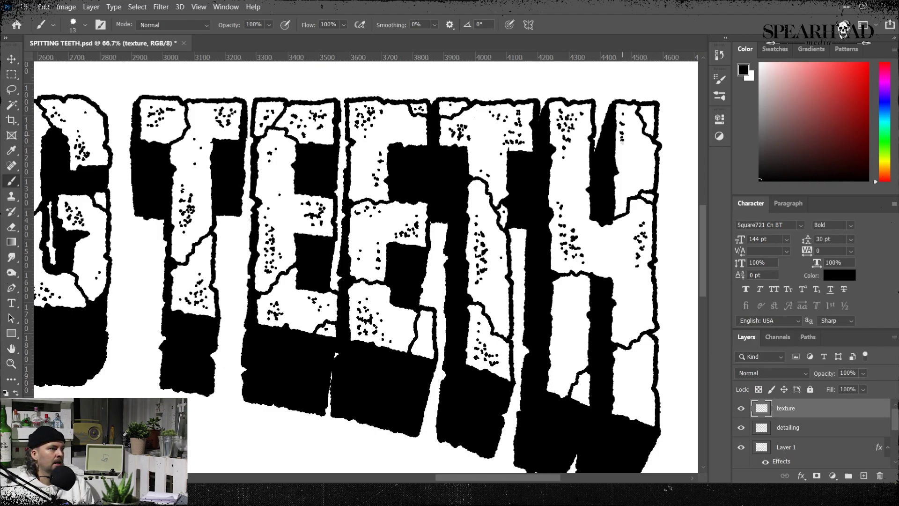
left_click(626, 150)
left_click(631, 134)
left_click(628, 173)
Step: Stipple dots down the H's lower right leg and in its bottom corner
left_click(624, 292)
left_click(623, 323)
left_click(632, 315)
left_click(633, 329)
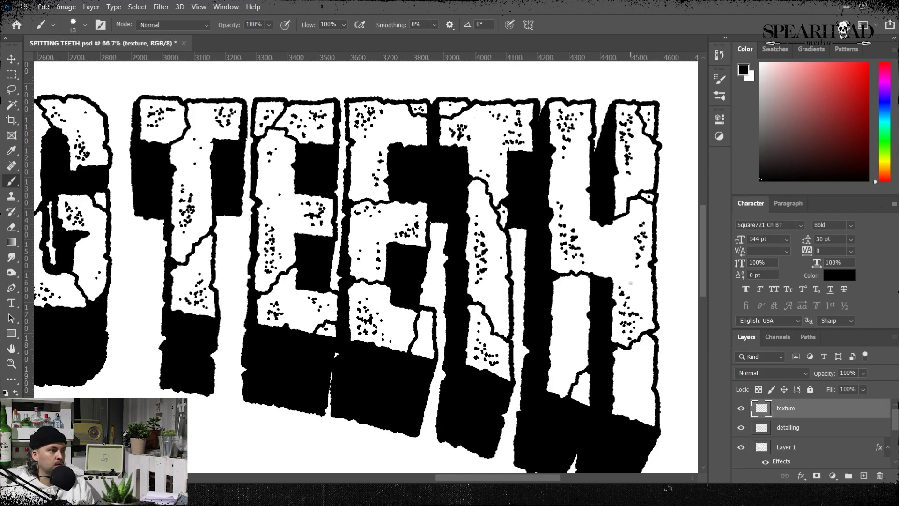
left_click(645, 394)
left_click(644, 406)
left_click(645, 414)
left_click(633, 401)
Step: Stipple dots on the H's lower left leg and fit the whole logo in view
left_click(564, 320)
left_click(561, 335)
left_click(560, 355)
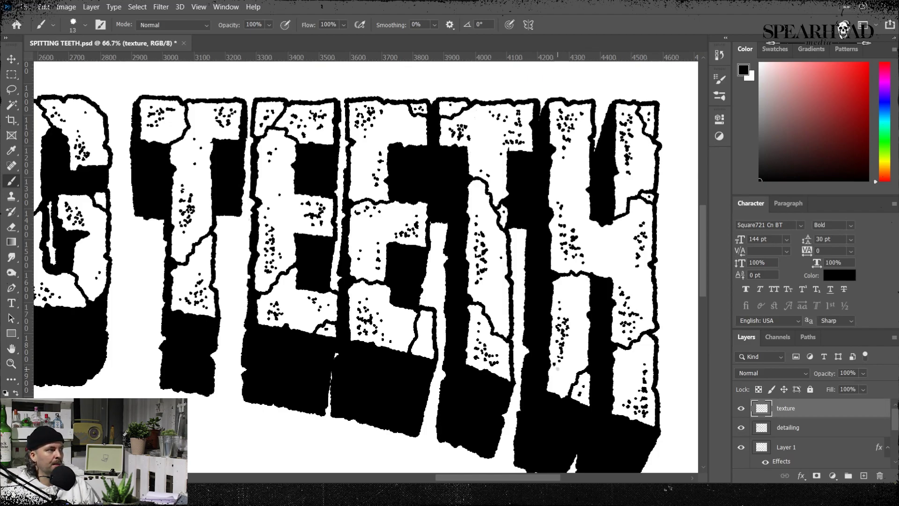
key("ctrl+0")
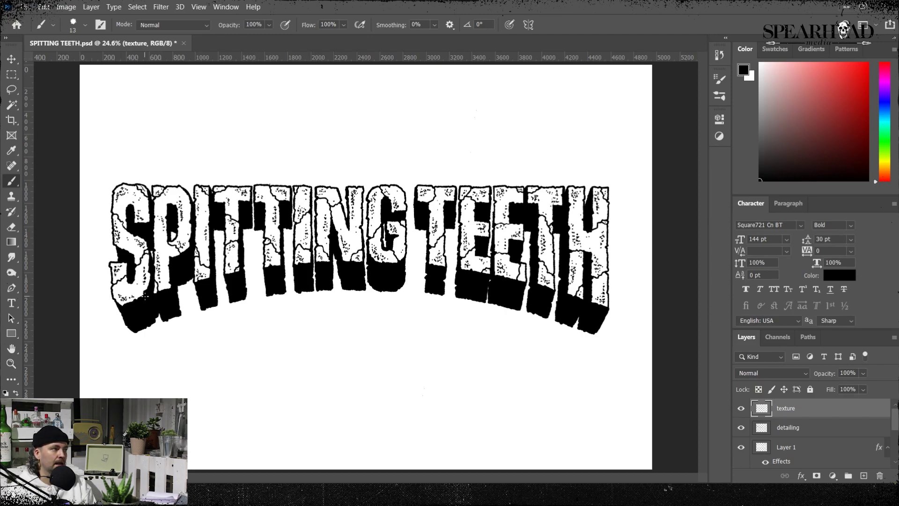
Step: Touch up the shadow edge at the left side of the first S on the 3D LOGO copy layer with an 11 px black brush
key("ctrl+plus")
key("ctrl+plus")
key("ctrl+plus")
key("ctrl+plus")
left_click_drag(258, 281, 684, 232)
left_click_drag(402, 283, 404, 354)
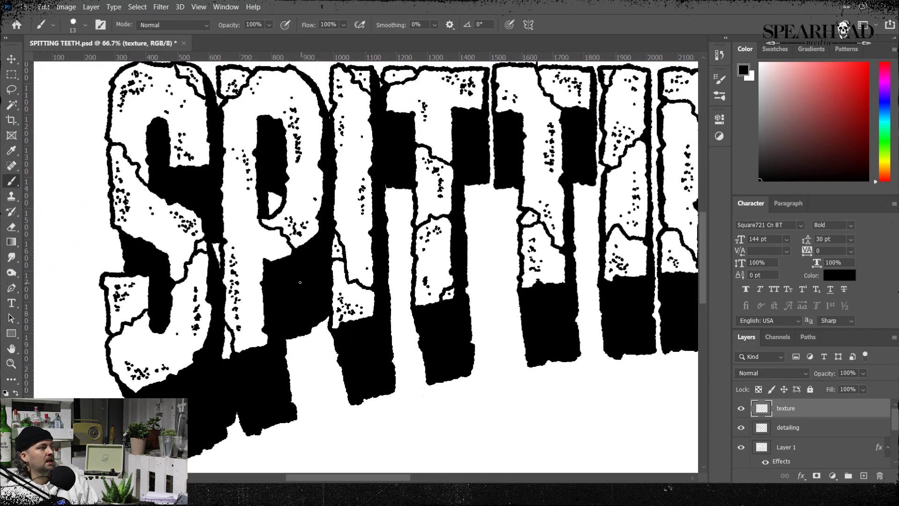
key("[")
key("[")
left_click(742, 428)
left_click(741, 429)
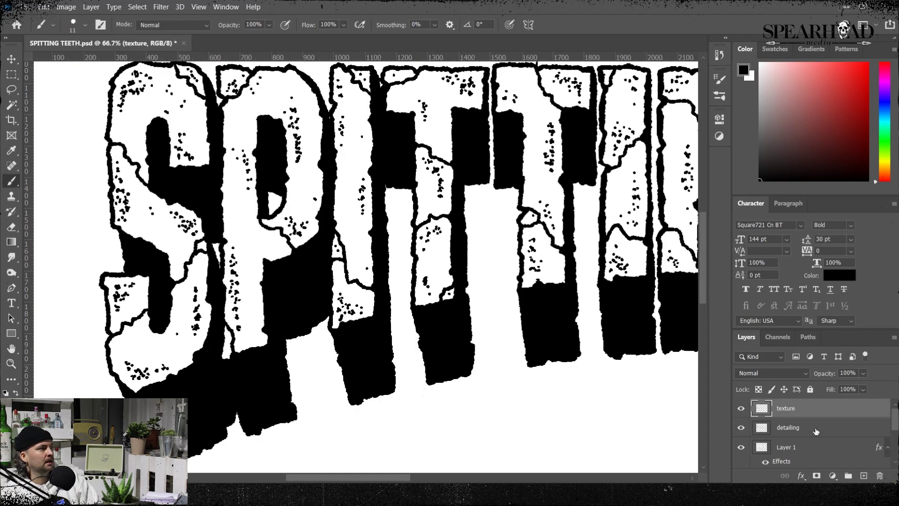
scroll(815, 431, "down", 1)
left_click(816, 456)
left_click_drag(114, 233, 122, 260)
Step: Examine the lettering from SPITTING across to TEETH, finishing with the logo as a whole
left_click_drag(602, 340, 147, 357)
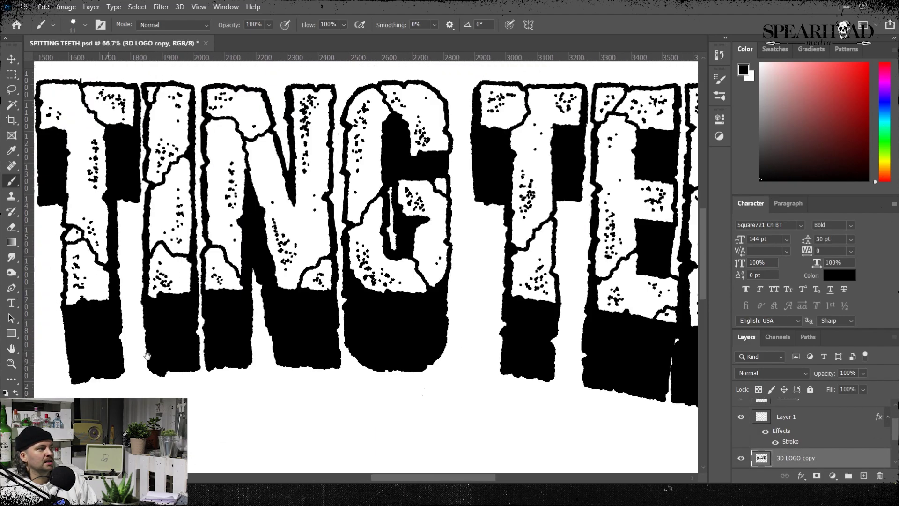
left_click_drag(473, 225, 292, 234)
left_click_drag(293, 116, 296, 193)
key("ctrl+minus")
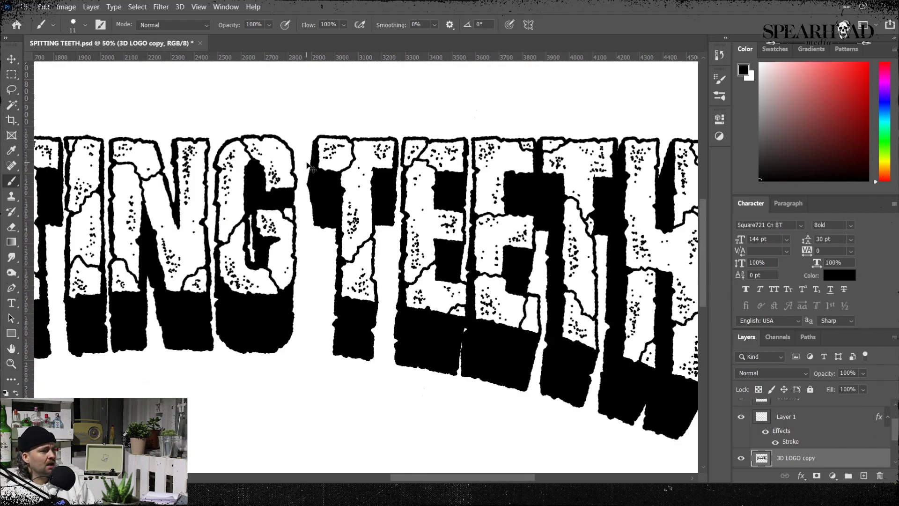
key("ctrl+minus")
key("ctrl+minus")
key("ctrl+minus")
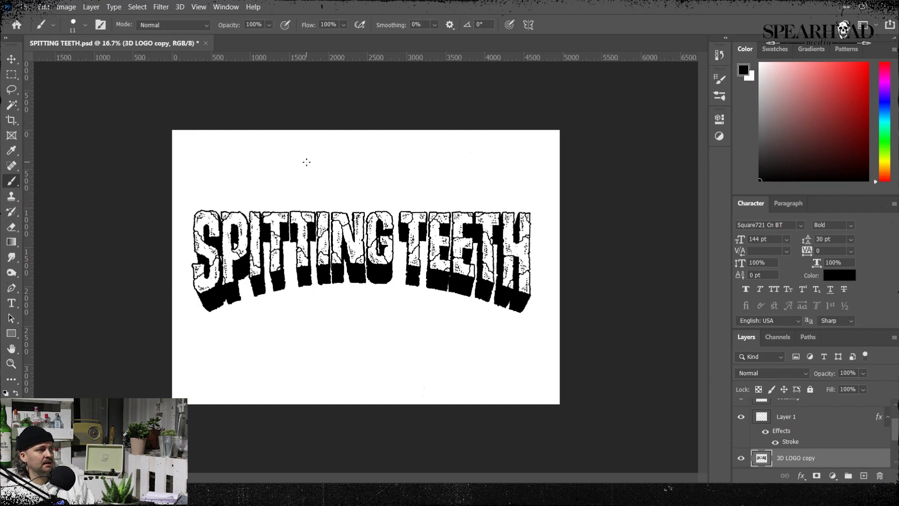
Step: Sample white from the canvas as the foreground colour and make the texture layer active
key("ctrl+plus")
key("ctrl+plus")
left_click_drag(416, 390, 498, 241)
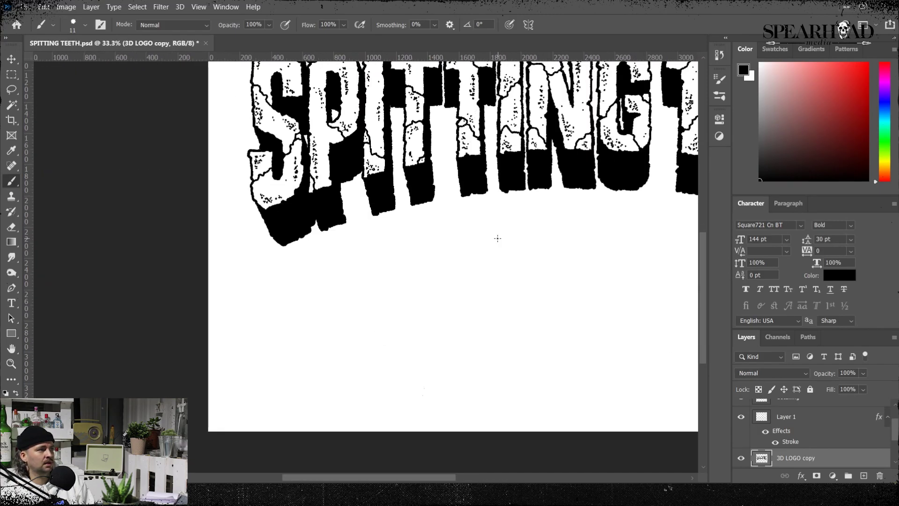
key("ctrl+plus")
key("ctrl+plus")
left_click_drag(331, 247, 359, 370)
key("i")
left_click(365, 371)
scroll(834, 424, "up", 2)
left_click(802, 409)
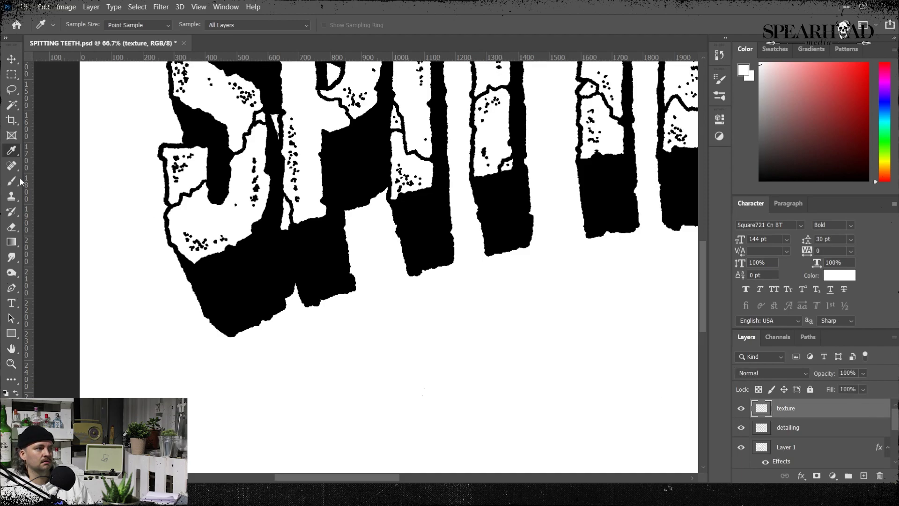
Step: Stipple white dots with the brush on the black shadows below the S and the P
key("b")
left_click(213, 298)
left_click(222, 309)
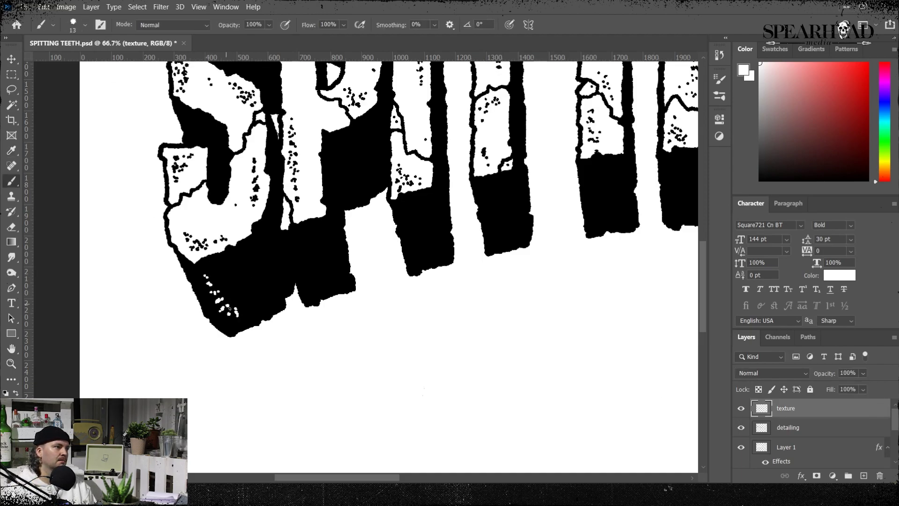
left_click(242, 309)
left_click(226, 298)
left_click(301, 256)
left_click(310, 280)
left_click(314, 275)
left_click(308, 262)
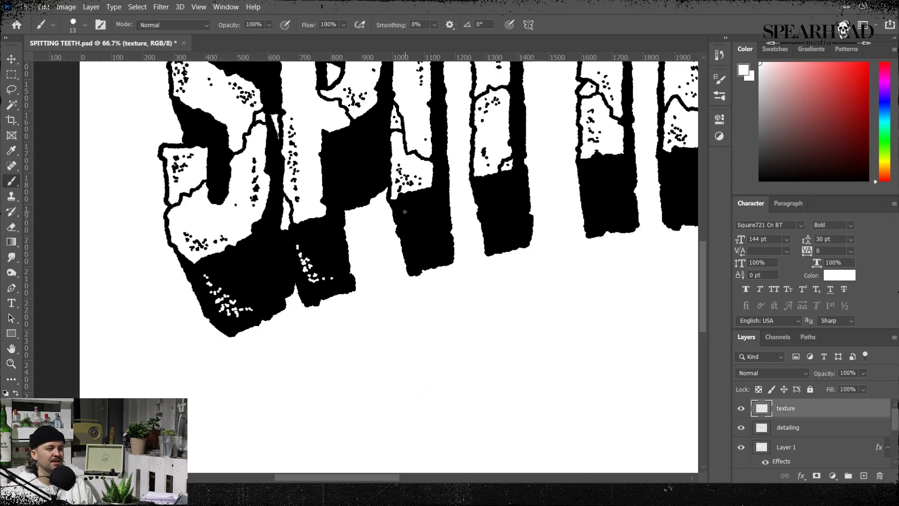
Step: Stipple white dots on the shadows below the first I and both Ts of SPITTING, adding a few more to the S's shadow
left_click_drag(405, 211, 430, 247)
mouse_move(487, 195)
left_mouse_down()
mouse_move(495, 228)
mouse_move(509, 235)
left_mouse_up()
mouse_move(589, 172)
left_mouse_down()
mouse_move(593, 204)
mouse_move(619, 215)
left_mouse_up()
left_click(239, 297)
left_click(217, 279)
Step: Stipple white dots on the shadows below the second I and both legs of the N
left_click_drag(523, 326, 271, 368)
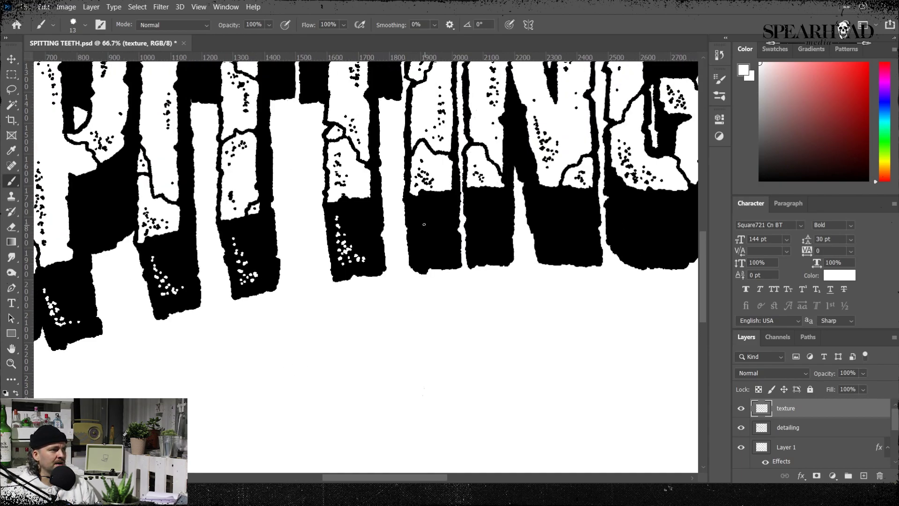
left_click(421, 252)
left_click(434, 255)
left_click(423, 226)
left_click(476, 206)
left_click(476, 224)
left_click_drag(476, 232, 497, 253)
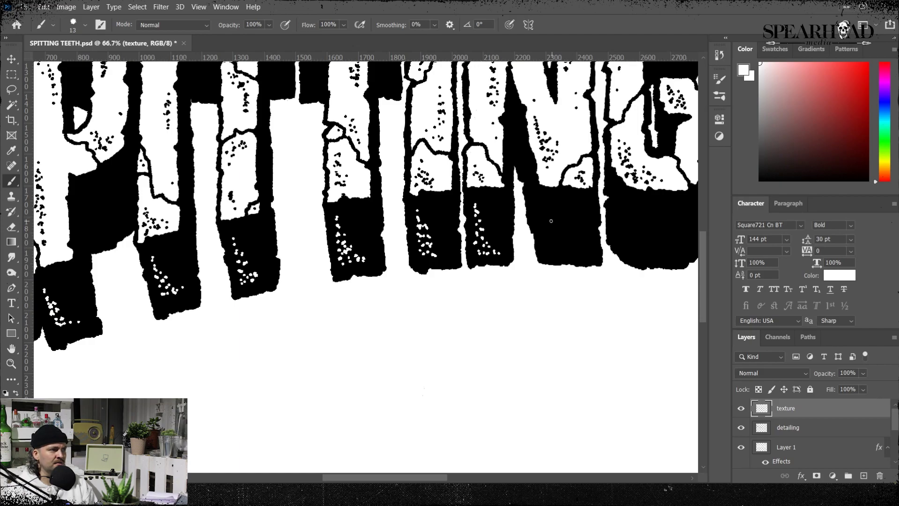
left_click_drag(545, 199, 551, 250)
left_click_drag(555, 217, 568, 248)
Step: Stipple white dots on the shadows below the G and the first T of TEETH
mouse_move(621, 200)
left_mouse_down()
mouse_move(489, 236)
mouse_move(504, 282)
left_mouse_up()
left_click_drag(492, 251, 515, 287)
left_click_drag(587, 331, 465, 312)
left_click(551, 229)
left_click(551, 238)
left_click(550, 244)
left_click(540, 277)
left_click(547, 263)
left_click(548, 275)
Step: Stipple white dots along the right and bottom edges of the shadow below the first E of TEETH
left_click_drag(666, 258, 532, 231)
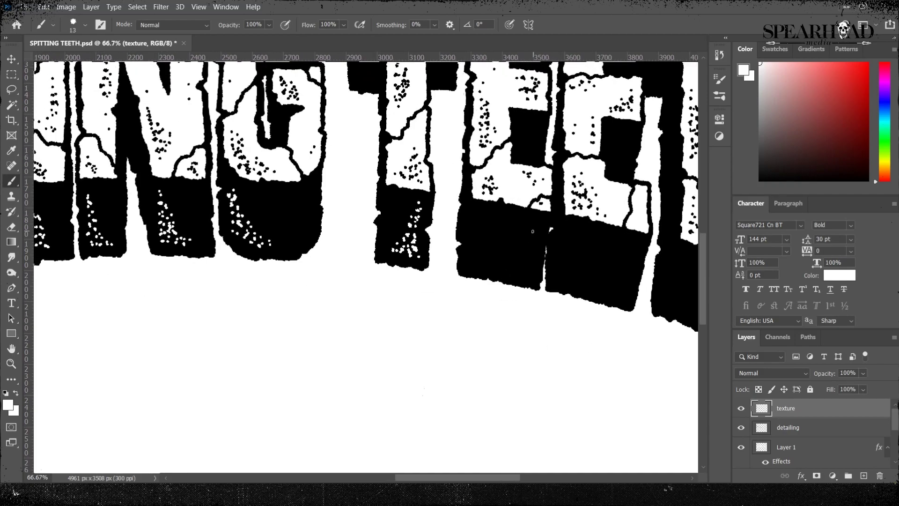
left_click(509, 257)
left_click(519, 254)
left_click(523, 251)
left_click(527, 243)
left_click(524, 238)
left_click(528, 231)
left_click(486, 262)
left_click(478, 262)
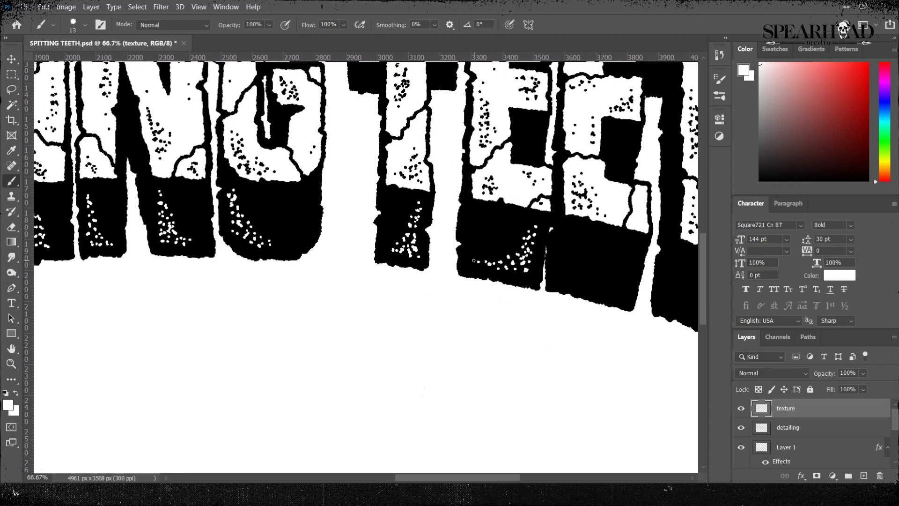
Step: Stipple white dots along the lower right of the shadow below the second E of TEETH
left_click(590, 286)
left_click(599, 287)
left_click(623, 276)
left_click(603, 280)
Step: Stipple white dots along the right and bottom edges of the shadow below the second T of TEETH
left_click_drag(626, 319, 456, 277)
left_click(542, 232)
left_click(537, 248)
left_click(535, 262)
left_click(520, 272)
left_click(499, 263)
left_click(523, 262)
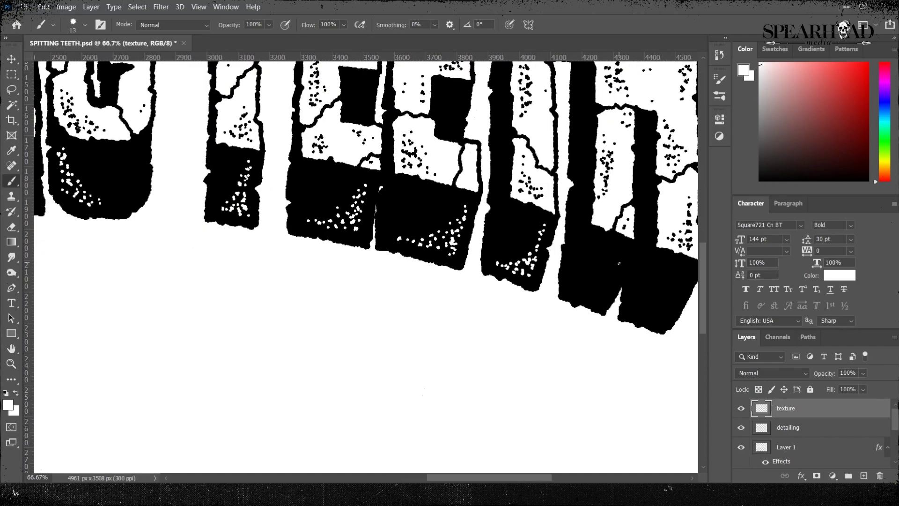
Step: Stipple white dots along the right and bottom edges of the shadow below the H of TEETH
left_click(599, 294)
left_click(588, 293)
left_click(603, 288)
left_click(576, 289)
left_click(603, 278)
left_click(612, 266)
left_click(672, 303)
left_click(687, 279)
left_click(670, 302)
left_click(642, 312)
left_click(662, 305)
left_click(663, 311)
key("ctrl+minus")
key("ctrl+minus")
key("ctrl+minus")
key("ctrl+minus")
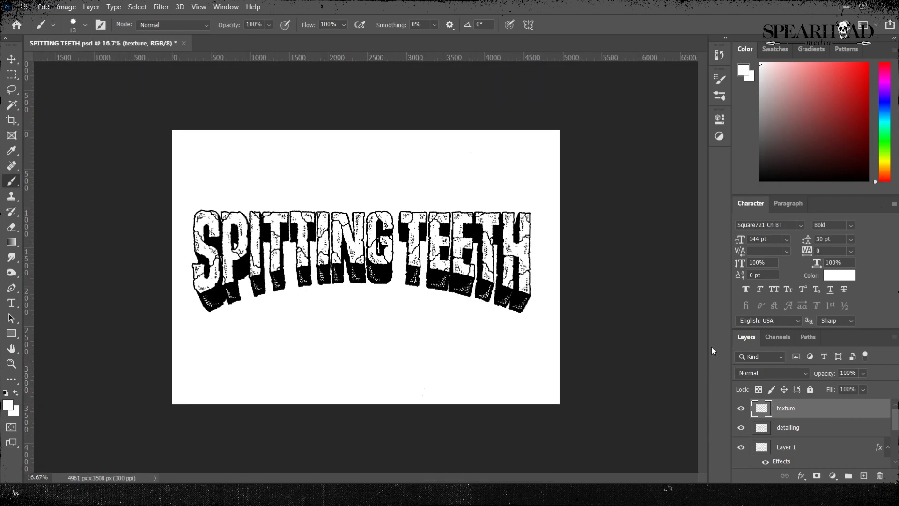
key("ctrl+plus")
Step: Switch to the Eraser with a brush size of 30 and save the document
key("e")
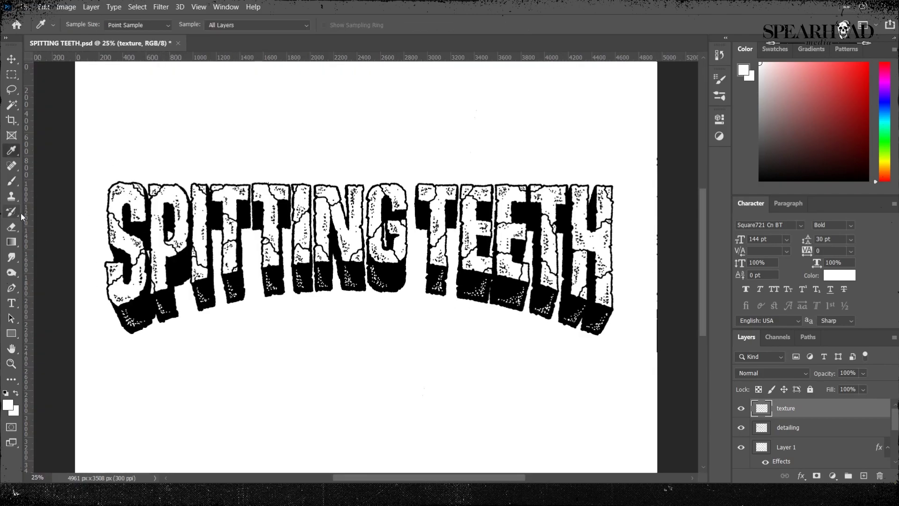
key("bracketright")
key("bracketright")
key("bracketright")
key("bracketright")
key("bracketright")
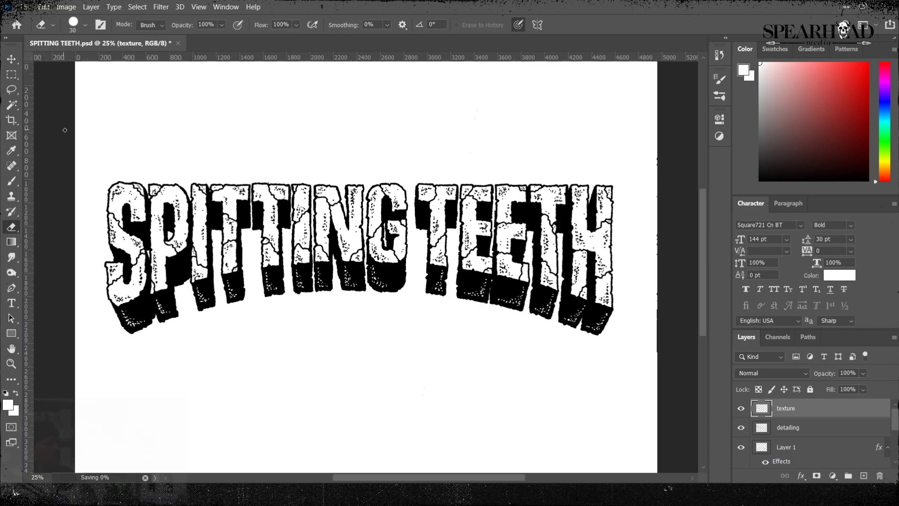
key("ctrl+s")
Step: Rename the 3D LOGO copy layer as texture
scroll(836, 412, "down", 5)
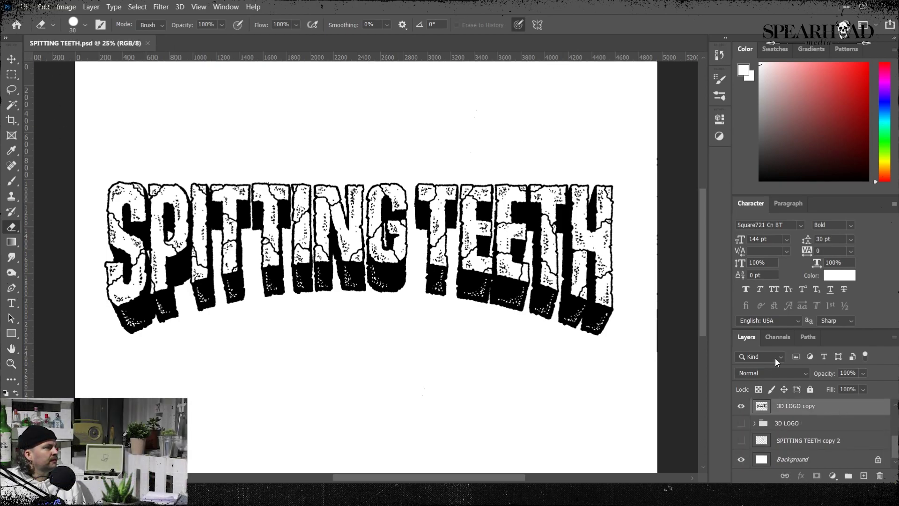
double_click(796, 406)
type("texture")
key("Return")
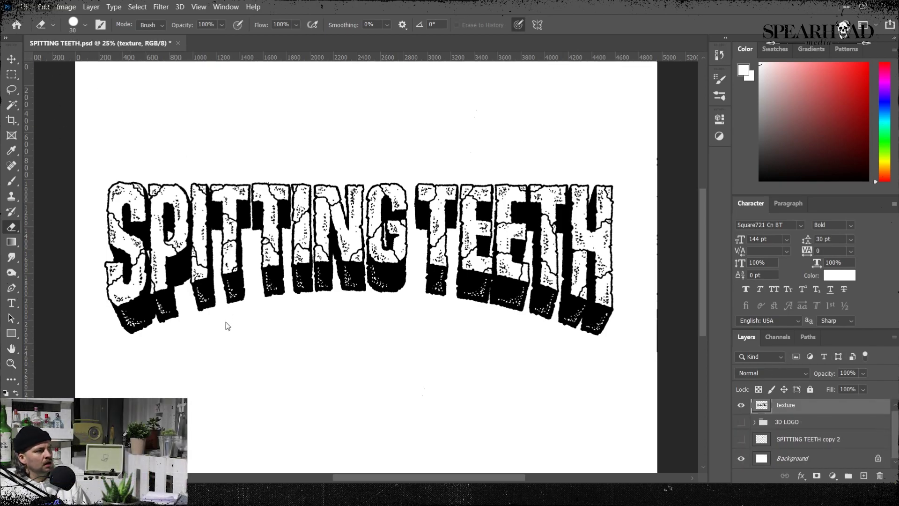
Step: Try an Arc warp with a bend of 3% on the texture layer
left_click(225, 323)
left_click(277, 24)
left_click(300, 53)
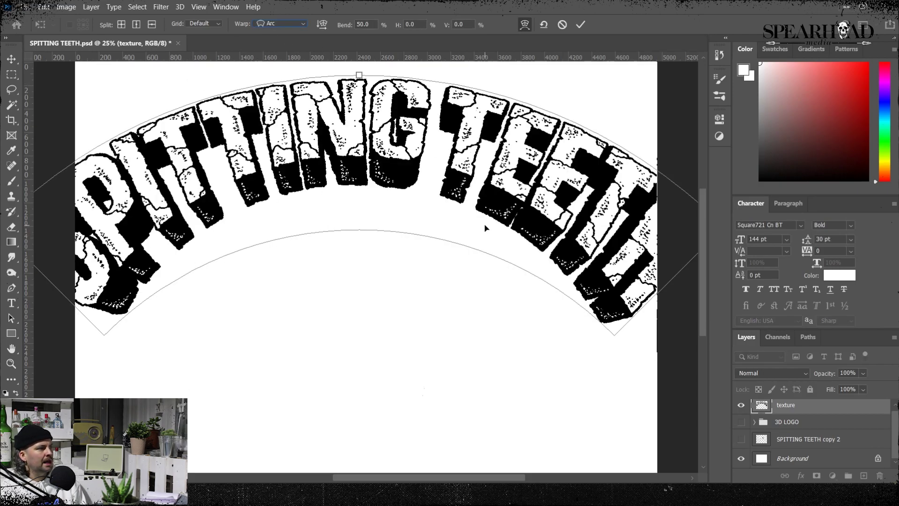
double_click(363, 25)
type("5")
key("BackSpace")
type("2")
key("Return")
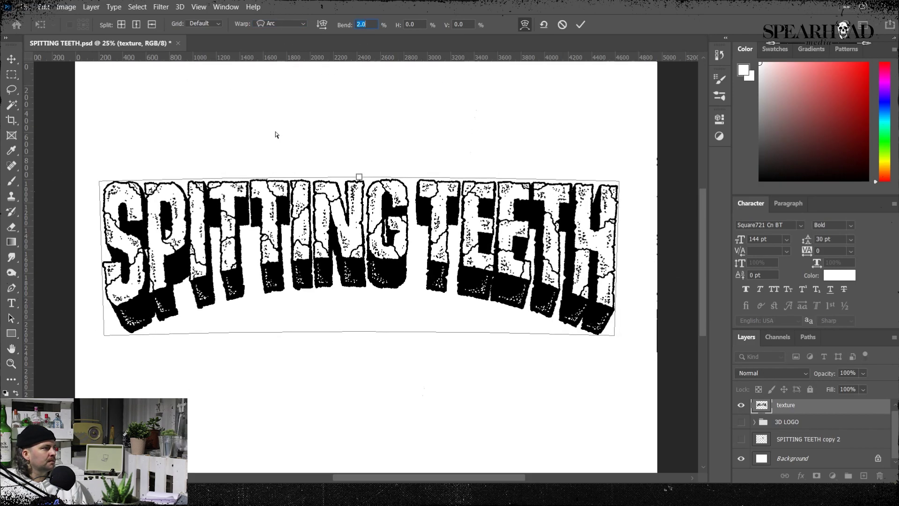
key("Return")
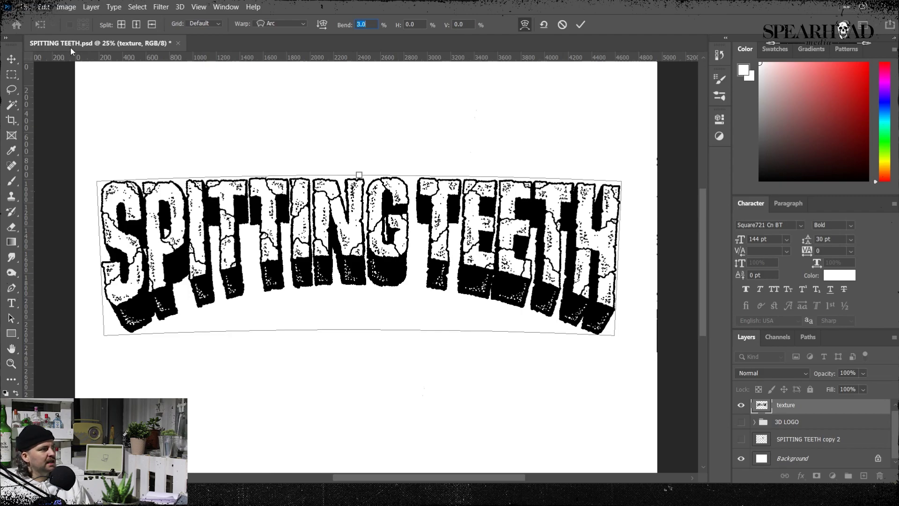
Step: Try narrowing the logo's top edge symmetrically with a perspective transform and compare it with the previous shape
key("ctrl+t")
left_click_drag(98, 174, 116, 172)
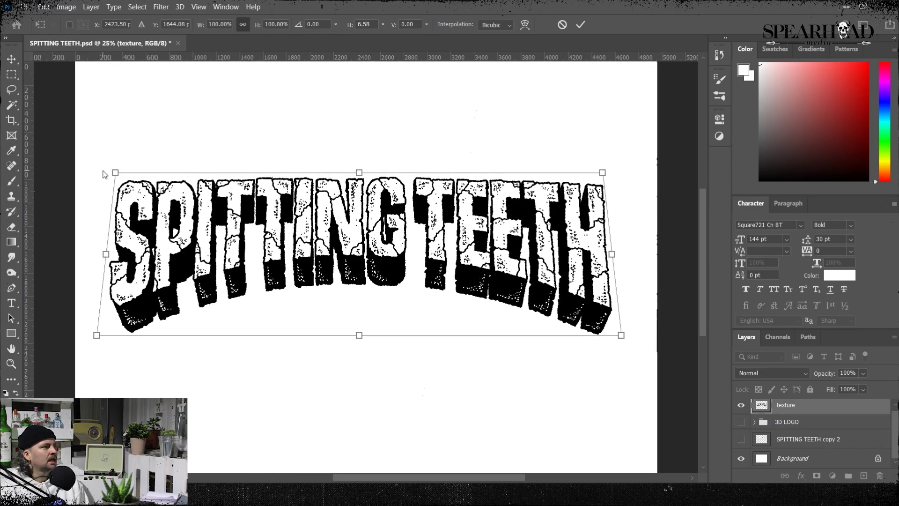
key("Return")
key("e")
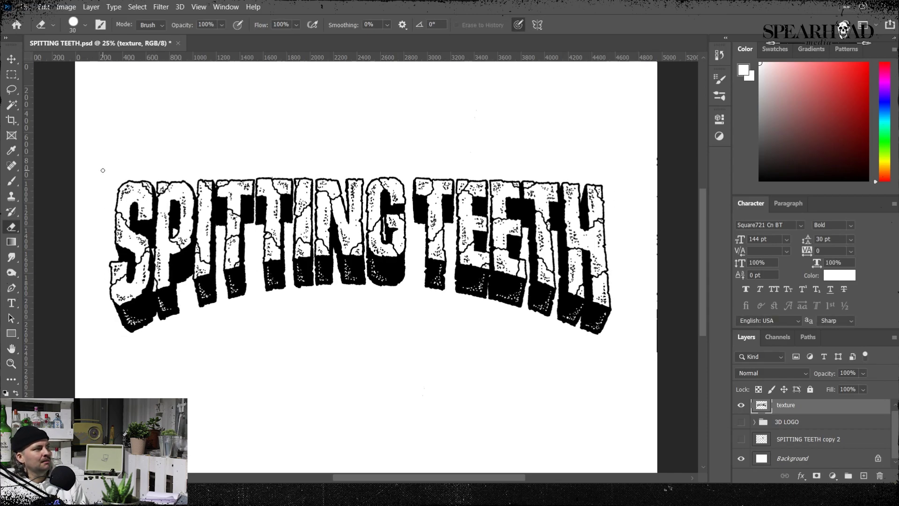
key("ctrl+z")
key("ctrl+shift+z")
Step: Try squashing the logo slightly in height, then undo the transforms back to the unwarped logo
key("ctrl+t")
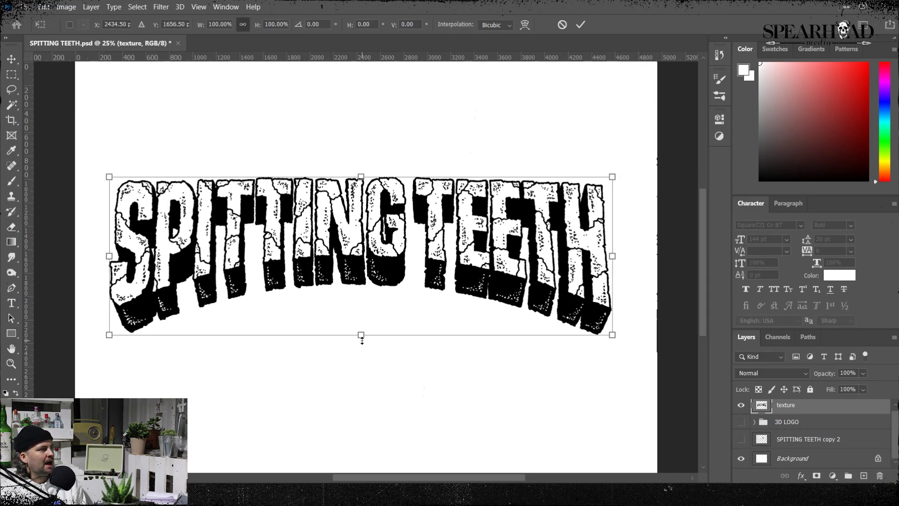
left_click_drag(362, 340, 362, 325)
key("Return")
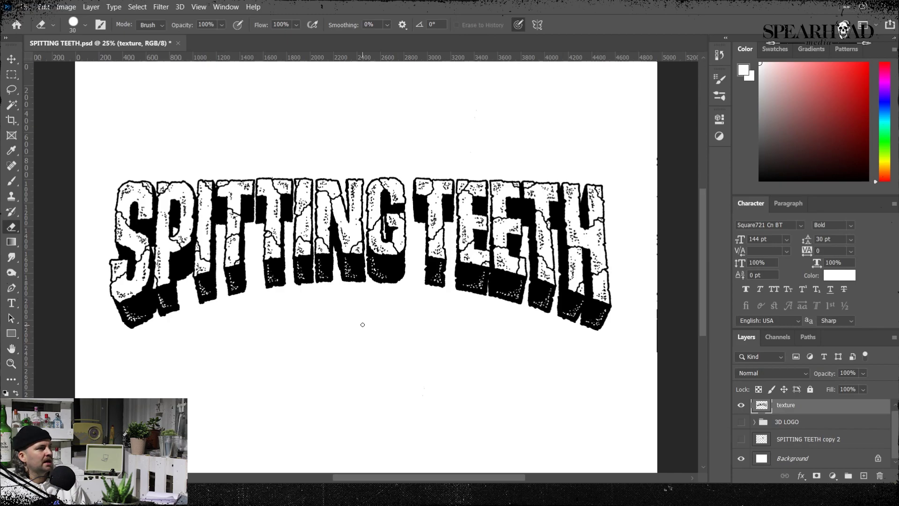
key("ctrl+z")
Step: Warp the texture layer with the Arch style at a bend of 3%
left_click(29, 7)
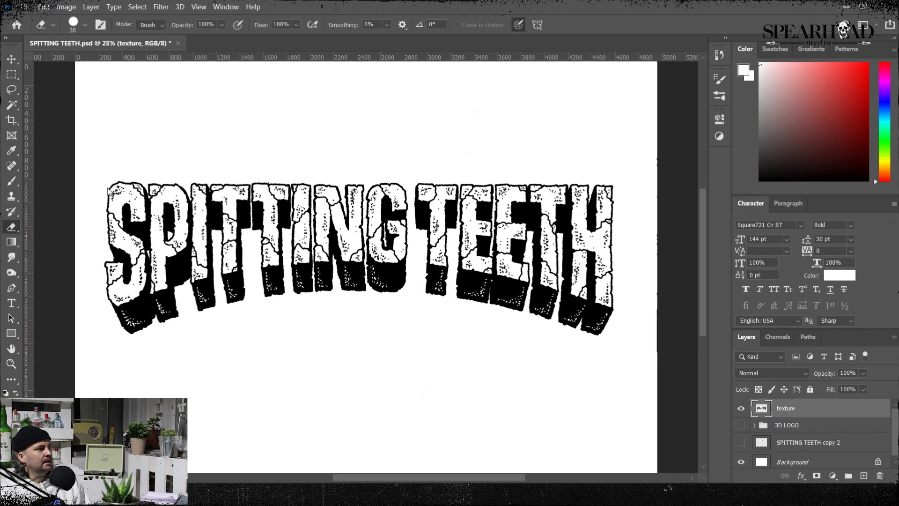
mouse_move(47, 9)
mouse_move(107, 260)
left_click(239, 298)
left_click(286, 24)
left_click(289, 90)
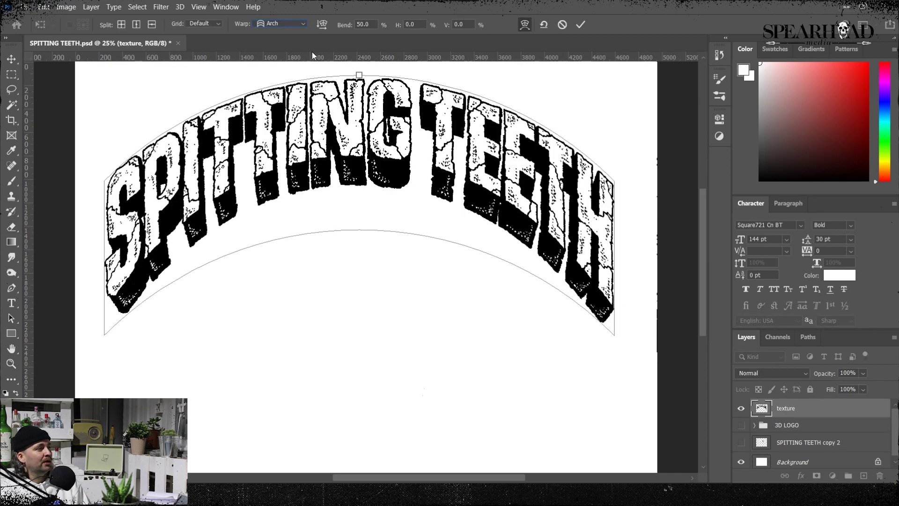
key("Tab")
type("3")
key("Return")
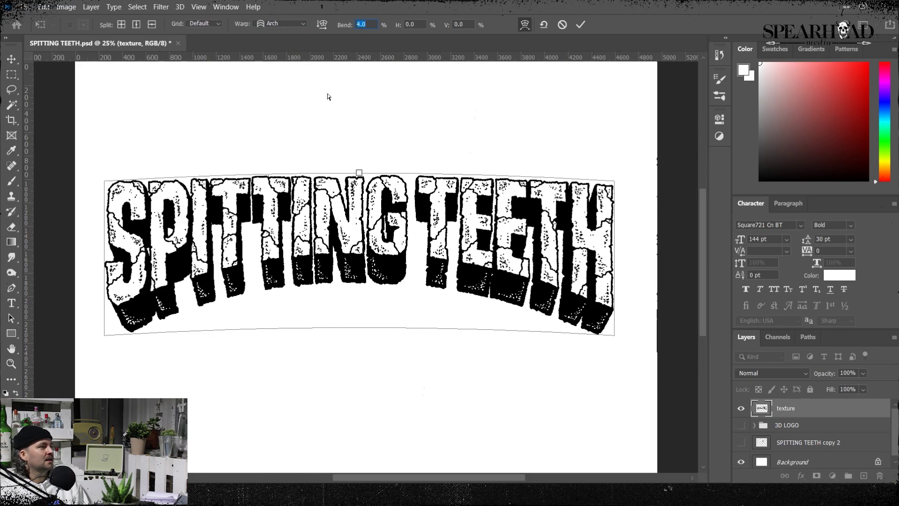
Step: Narrow the logo's top edge with a perspective transform of 3.30 degrees skew and compare before and after
left_click(44, 7)
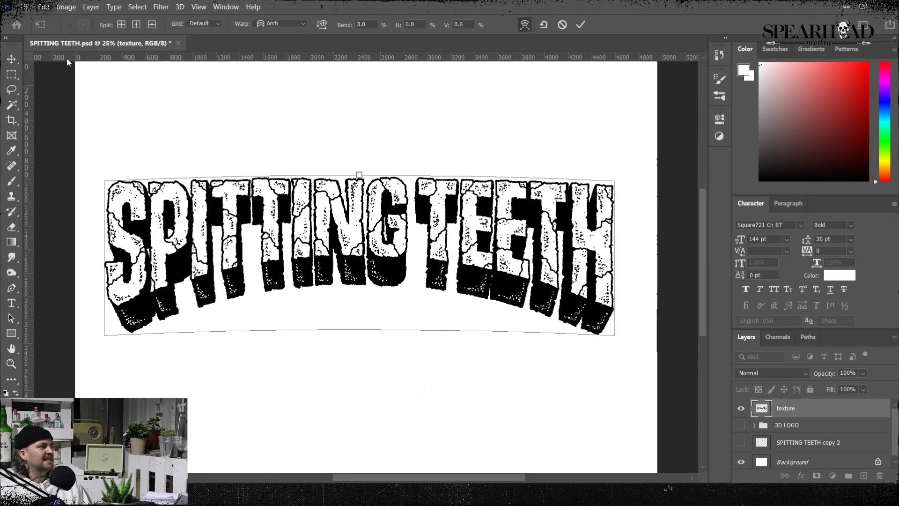
mouse_move(84, 268)
left_click(209, 329)
left_click_drag(105, 172, 113, 173)
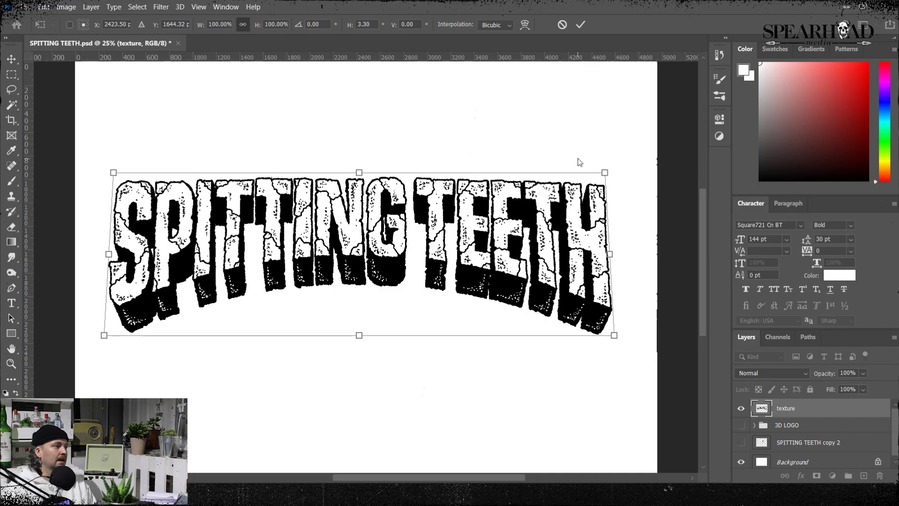
key("Return")
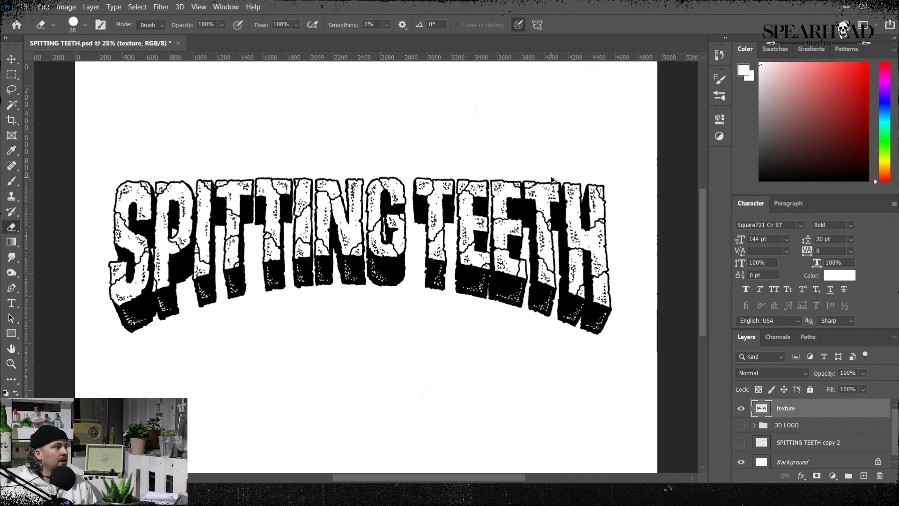
key("ctrl+z")
key("ctrl+shift+z")
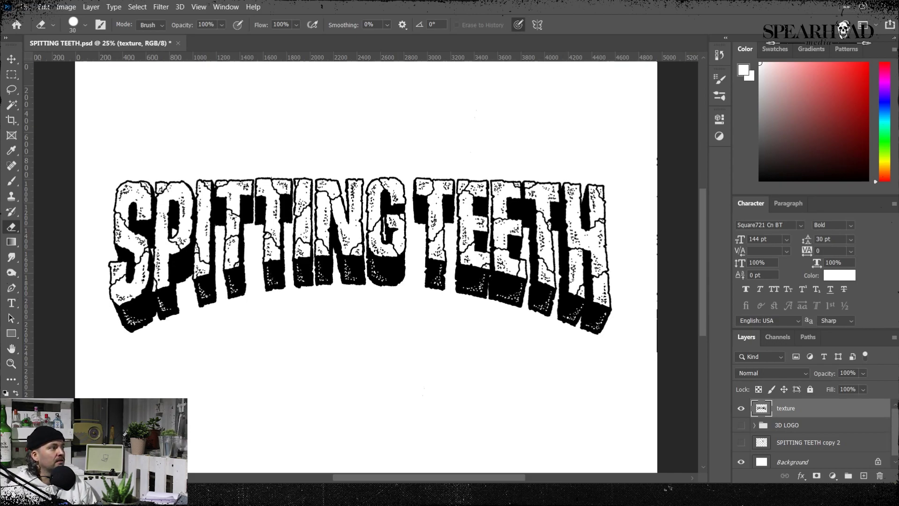
Step: Paste the white grain texture as a new layer, scale it down and place it over the left part of the logo
key("ctrl+v")
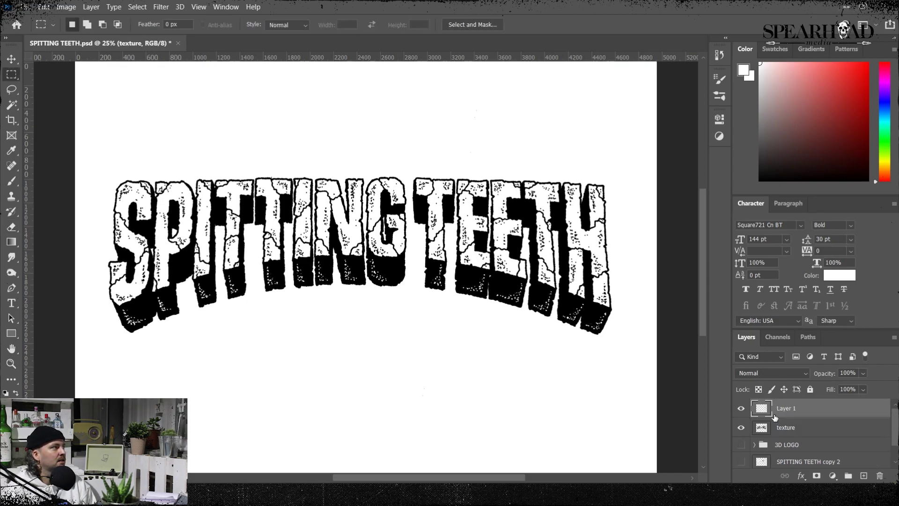
key("ctrl+t")
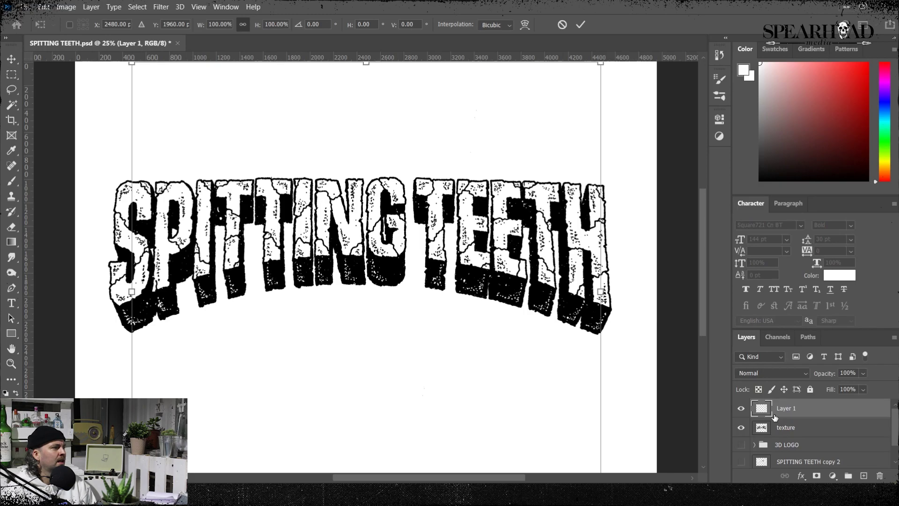
key("ctrl+minus")
key("ctrl+minus")
left_click_drag(482, 394, 426, 345)
left_click_drag(401, 296, 377, 295)
key("Return")
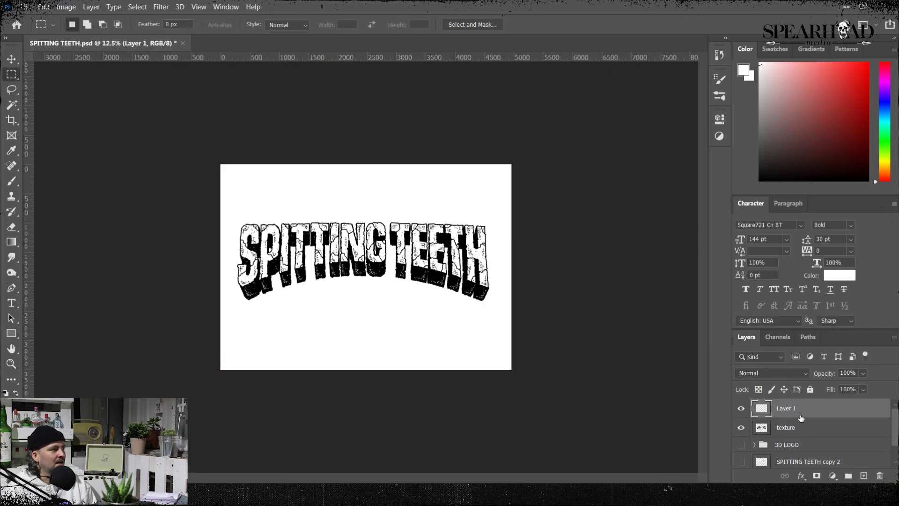
Step: Duplicate the grain layer and place the copy over the right part of the logo
key("ctrl+j")
key("ctrl+t")
left_click_drag(354, 252, 497, 252)
key("Return")
key("ctrl+plus")
key("ctrl+plus")
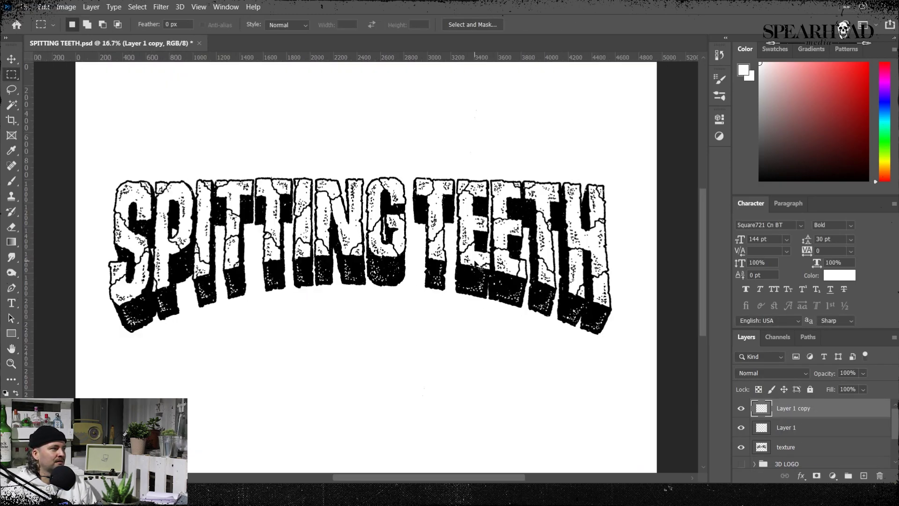
Step: Merge the two grain layers and rename the result white texture
left_click(795, 428, "shift")
key("ctrl+e")
double_click(799, 408)
type("white text")
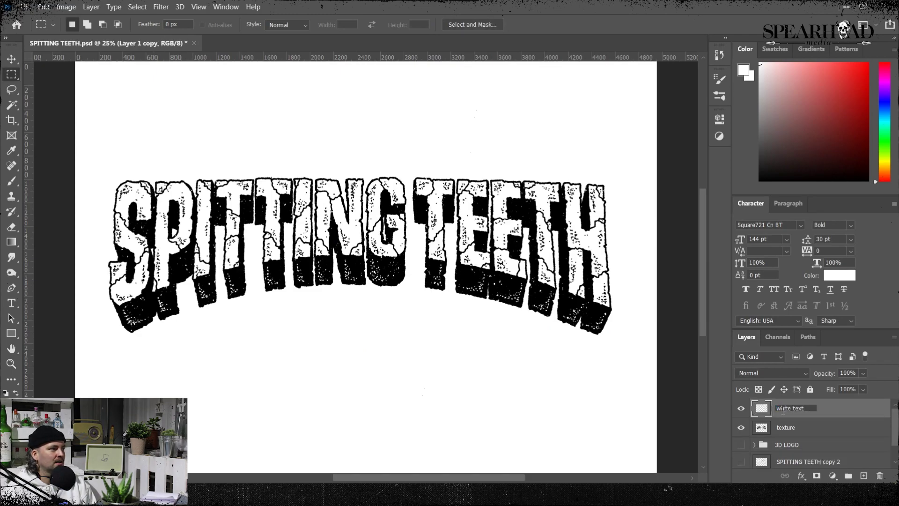
type("ure")
key("Return")
Step: Duplicate the white texture layer, invert the copy to black, shift it downward and merge both grain layers
key("ctrl+j")
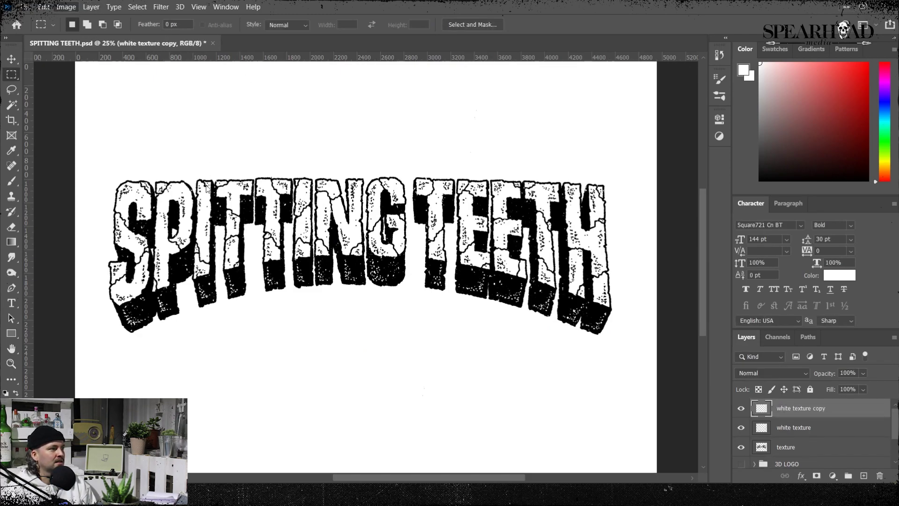
key("ctrl+i")
key("ctrl+t")
left_click_drag(587, 182, 567, 277)
key("Return")
left_click(792, 428, "shift")
key("ctrl+e")
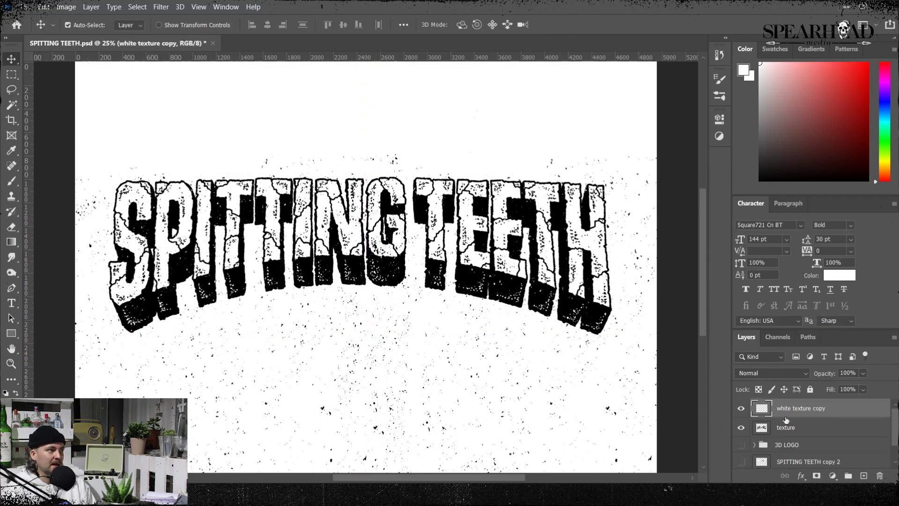
Step: Copy only the grain inside the logo's outline to a new layer, hide the full grain layer and merge everything with the texture layer
left_click(762, 428, "ctrl")
key("ctrl+j")
left_click(741, 427)
left_click(741, 427)
left_click(741, 427)
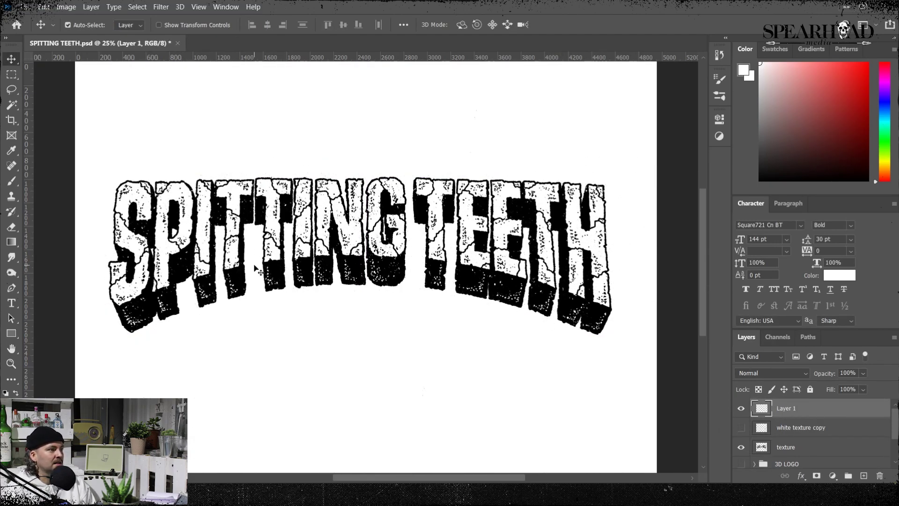
left_click(796, 448, "shift")
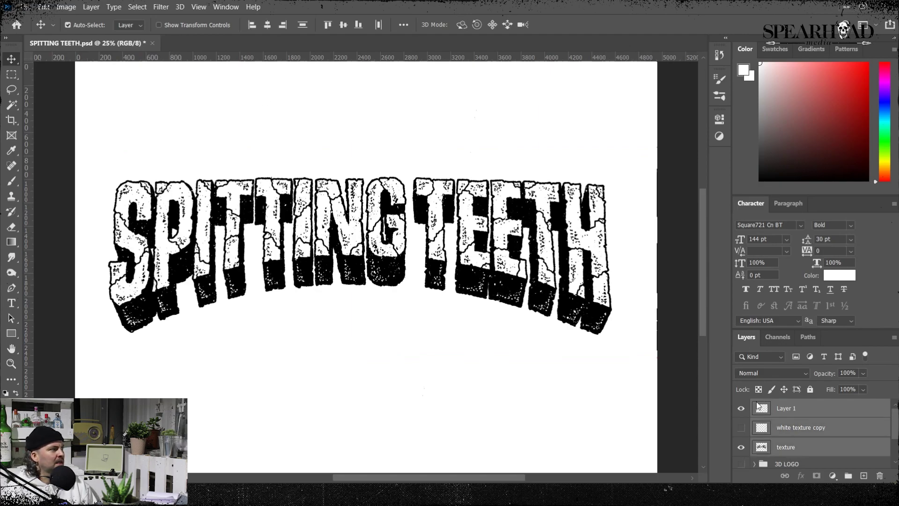
key("ctrl+e")
Step: Try widening the merged logo's top edge slightly with a perspective transform
key("ctrl+t")
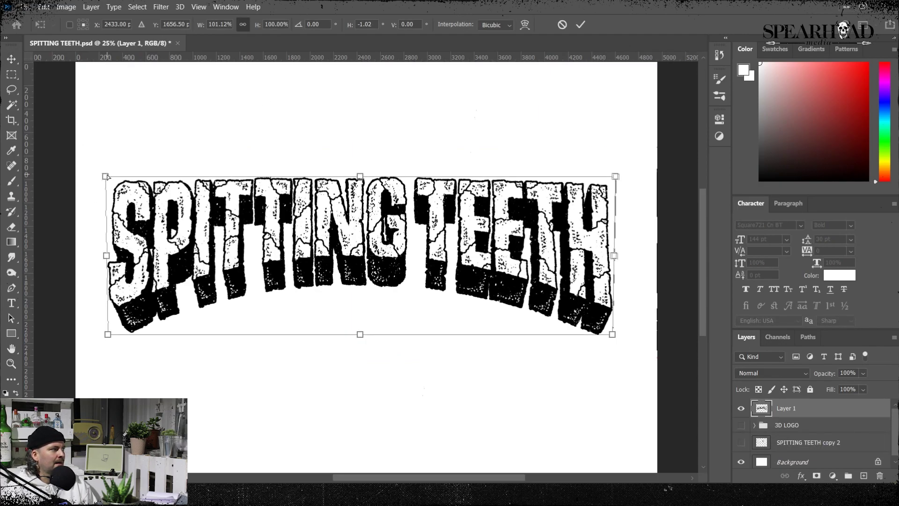
key("Return")
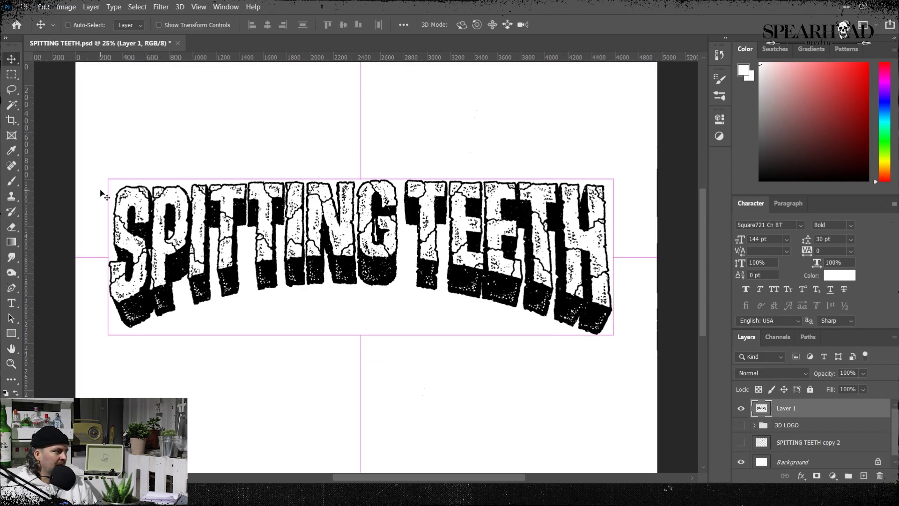
left_click_drag(265, 58, 431, 15)
key("ctrl+z")
left_click_drag(373, 58, 348, 61)
Step: Stretch the logo vertically to 107.12% and move it to the horizontal centre of the canvas
key("ctrl+t")
left_click_drag(110, 178, 108, 188)
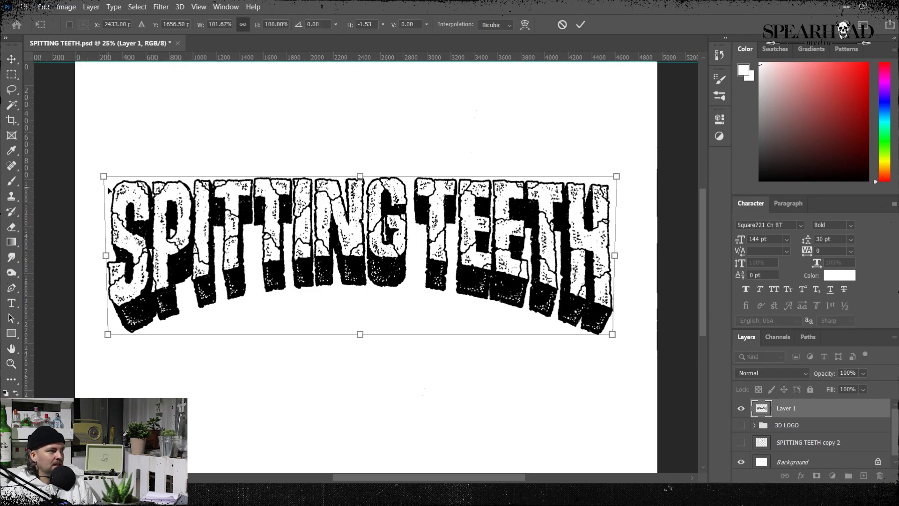
key("ctrl+z")
mouse_move(359, 335)
left_mouse_down()
mouse_move(365, 357)
mouse_move(365, 344)
left_mouse_up()
mouse_move(391, 276)
left_mouse_down()
mouse_move(408, 264)
mouse_move(397, 270)
left_mouse_up()
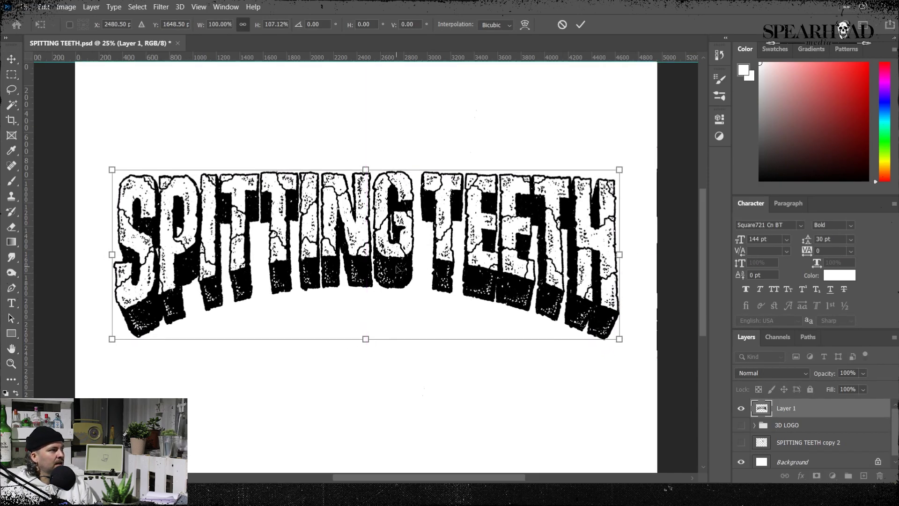
key("Return")
Step: Paint a small cluster of black specks below the gap between the G and the following T with an 11 px brush
key("ctrl+plus")
key("ctrl+plus")
key("ctrl+plus")
left_click(11, 180)
key("d")
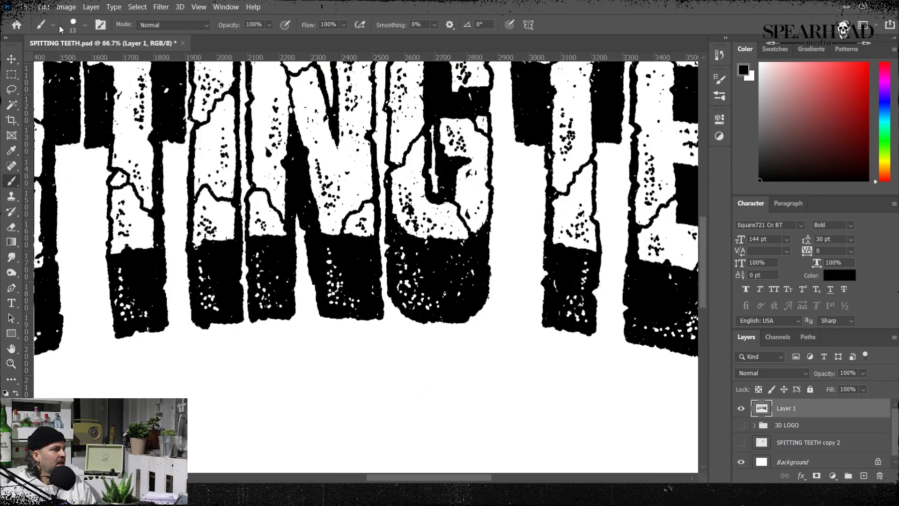
key("bracketleft")
key("bracketleft")
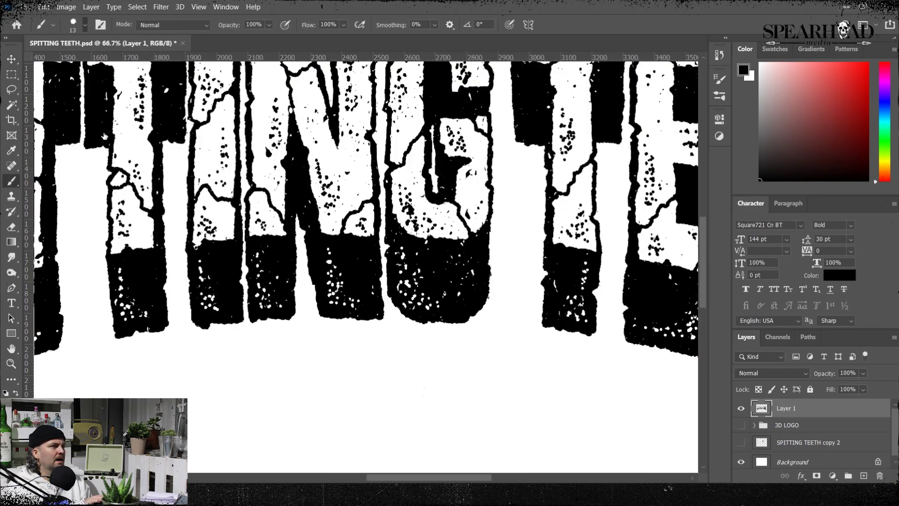
left_click(515, 313)
left_click(491, 316)
left_click(508, 329)
left_click(512, 333)
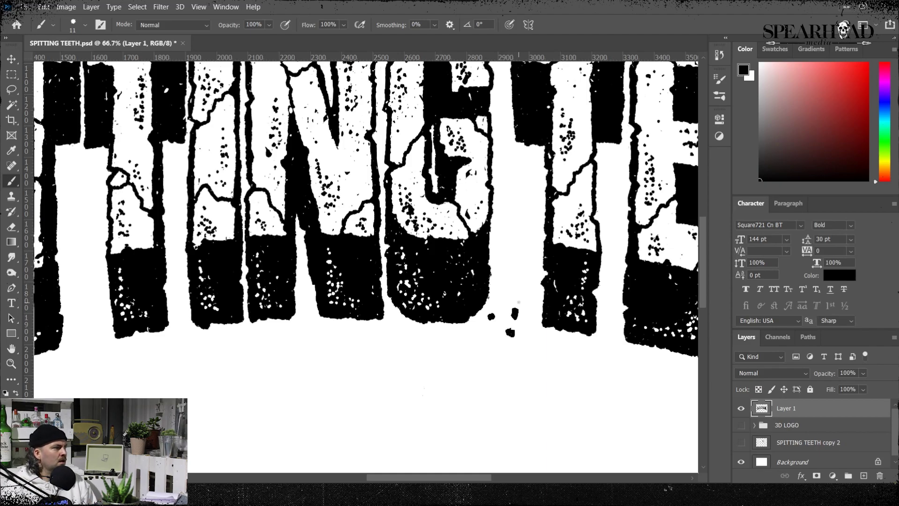
Step: Paint matching clusters of black specks at the lower outer corners of the final H and the first S
scroll(592, 362, "right", 10)
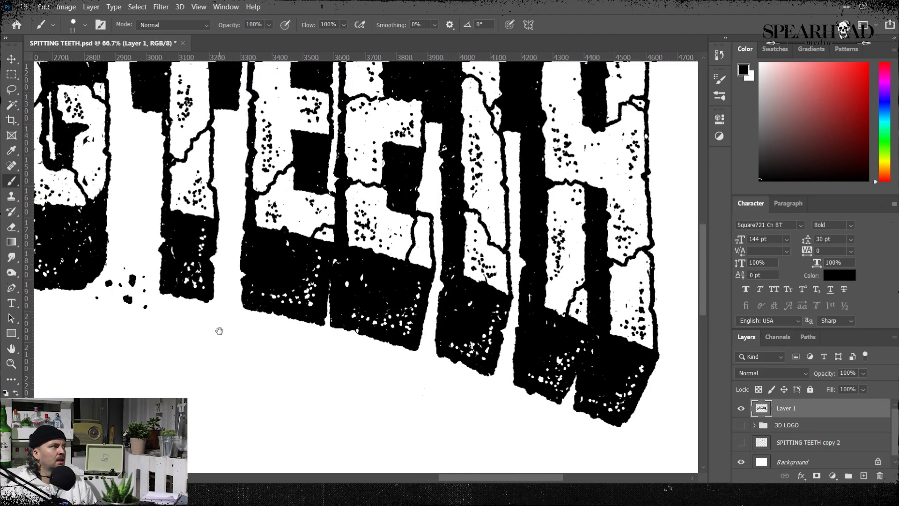
left_click_drag(521, 333, 521, 340)
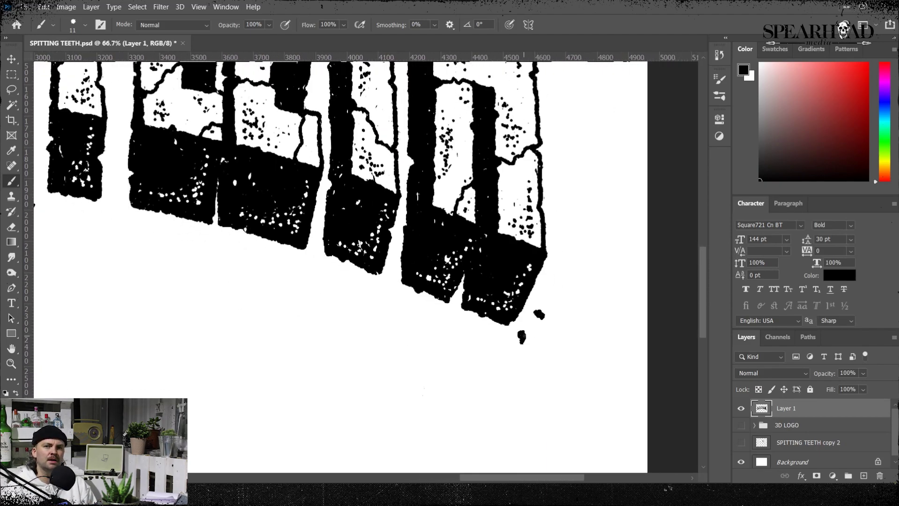
left_click(543, 338)
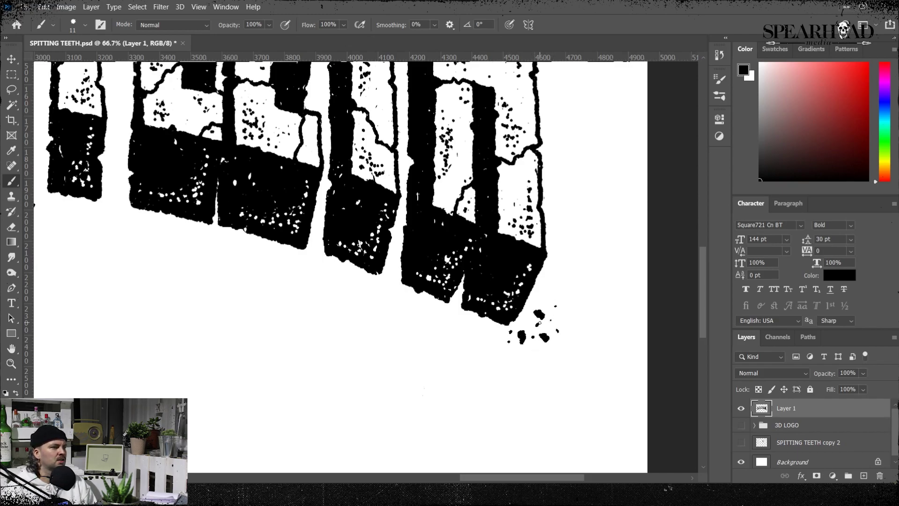
scroll(456, 275, "left", 12)
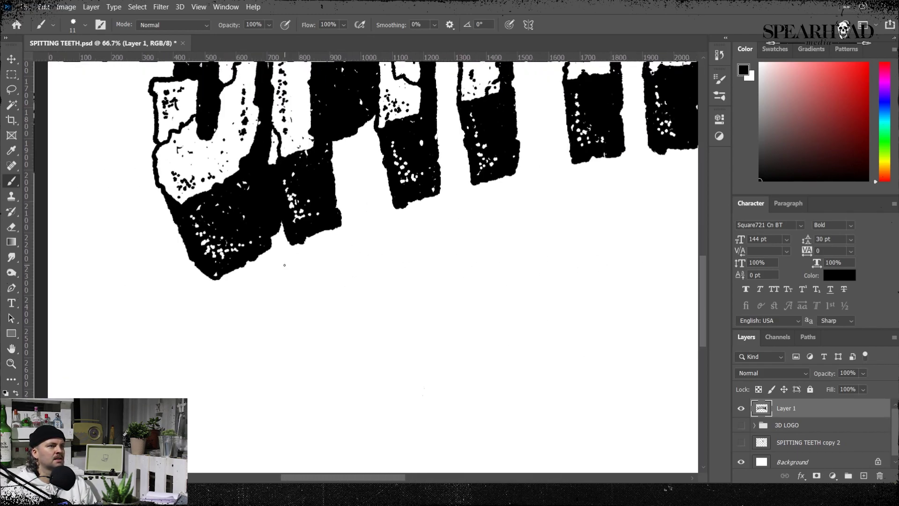
left_click_drag(196, 288, 201, 287)
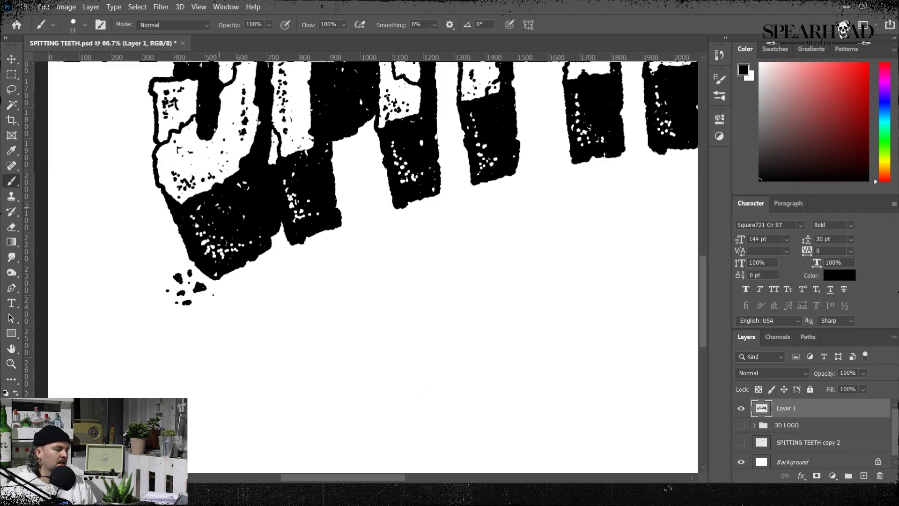
Step: Examine the complete logo and its splatter specks against the whole canvas
key("ctrl+minus")
key("ctrl+minus")
key("ctrl+minus")
key("ctrl+minus")
key("ctrl+plus")
key("v")
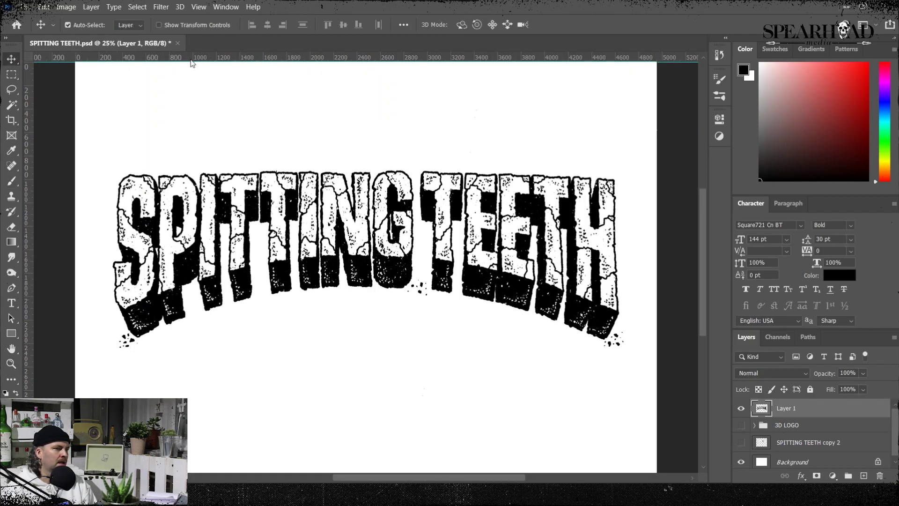
key("i")
key("v")
left_click(682, 78)
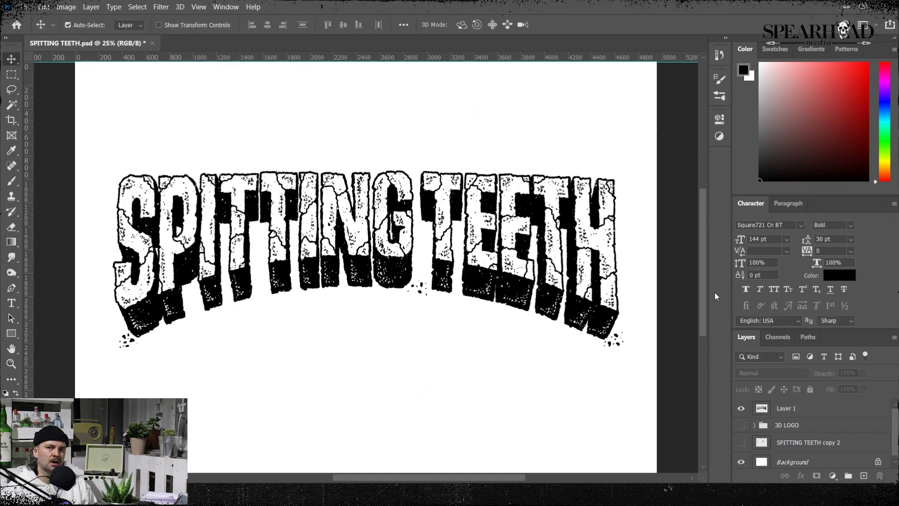
key("ctrl+minus")
key("ctrl+minus")
left_click_drag(603, 164, 626, 58)
key("ctrl+plus")
key("ctrl+plus")
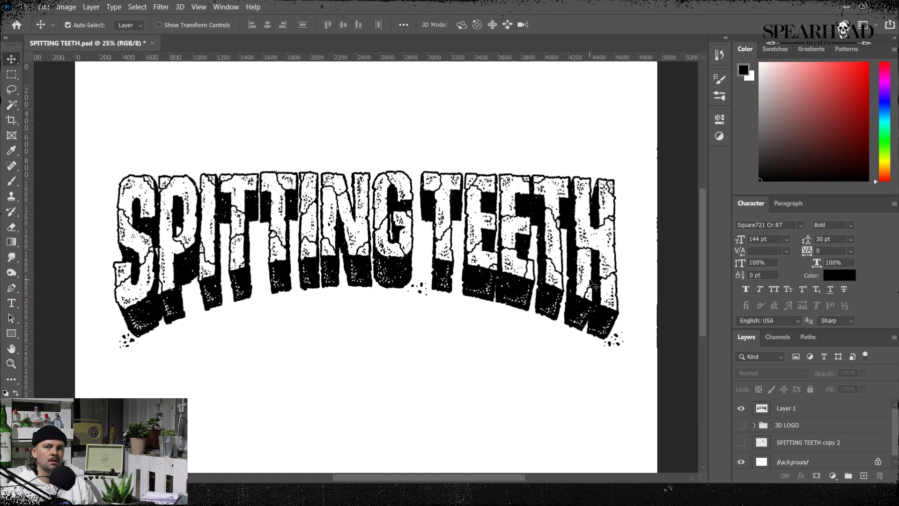
Step: Select the merged logo layer, Layer 1
left_click(796, 408)
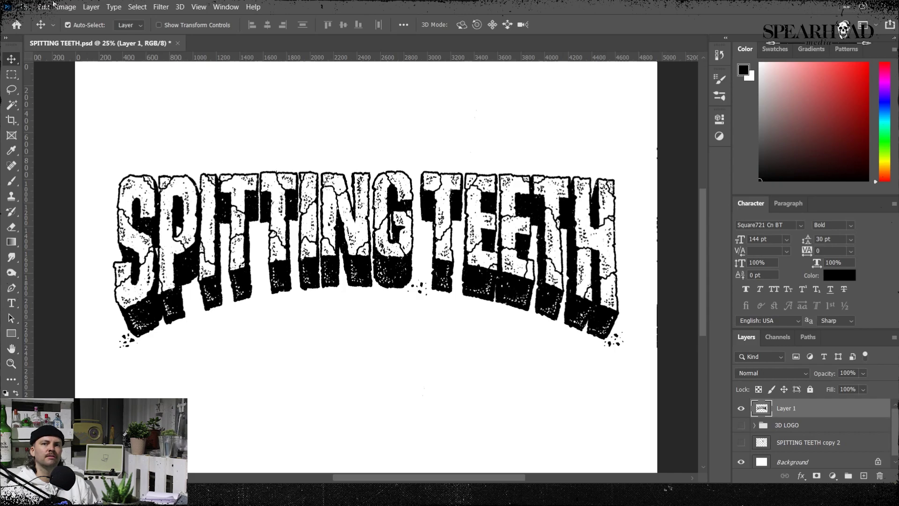